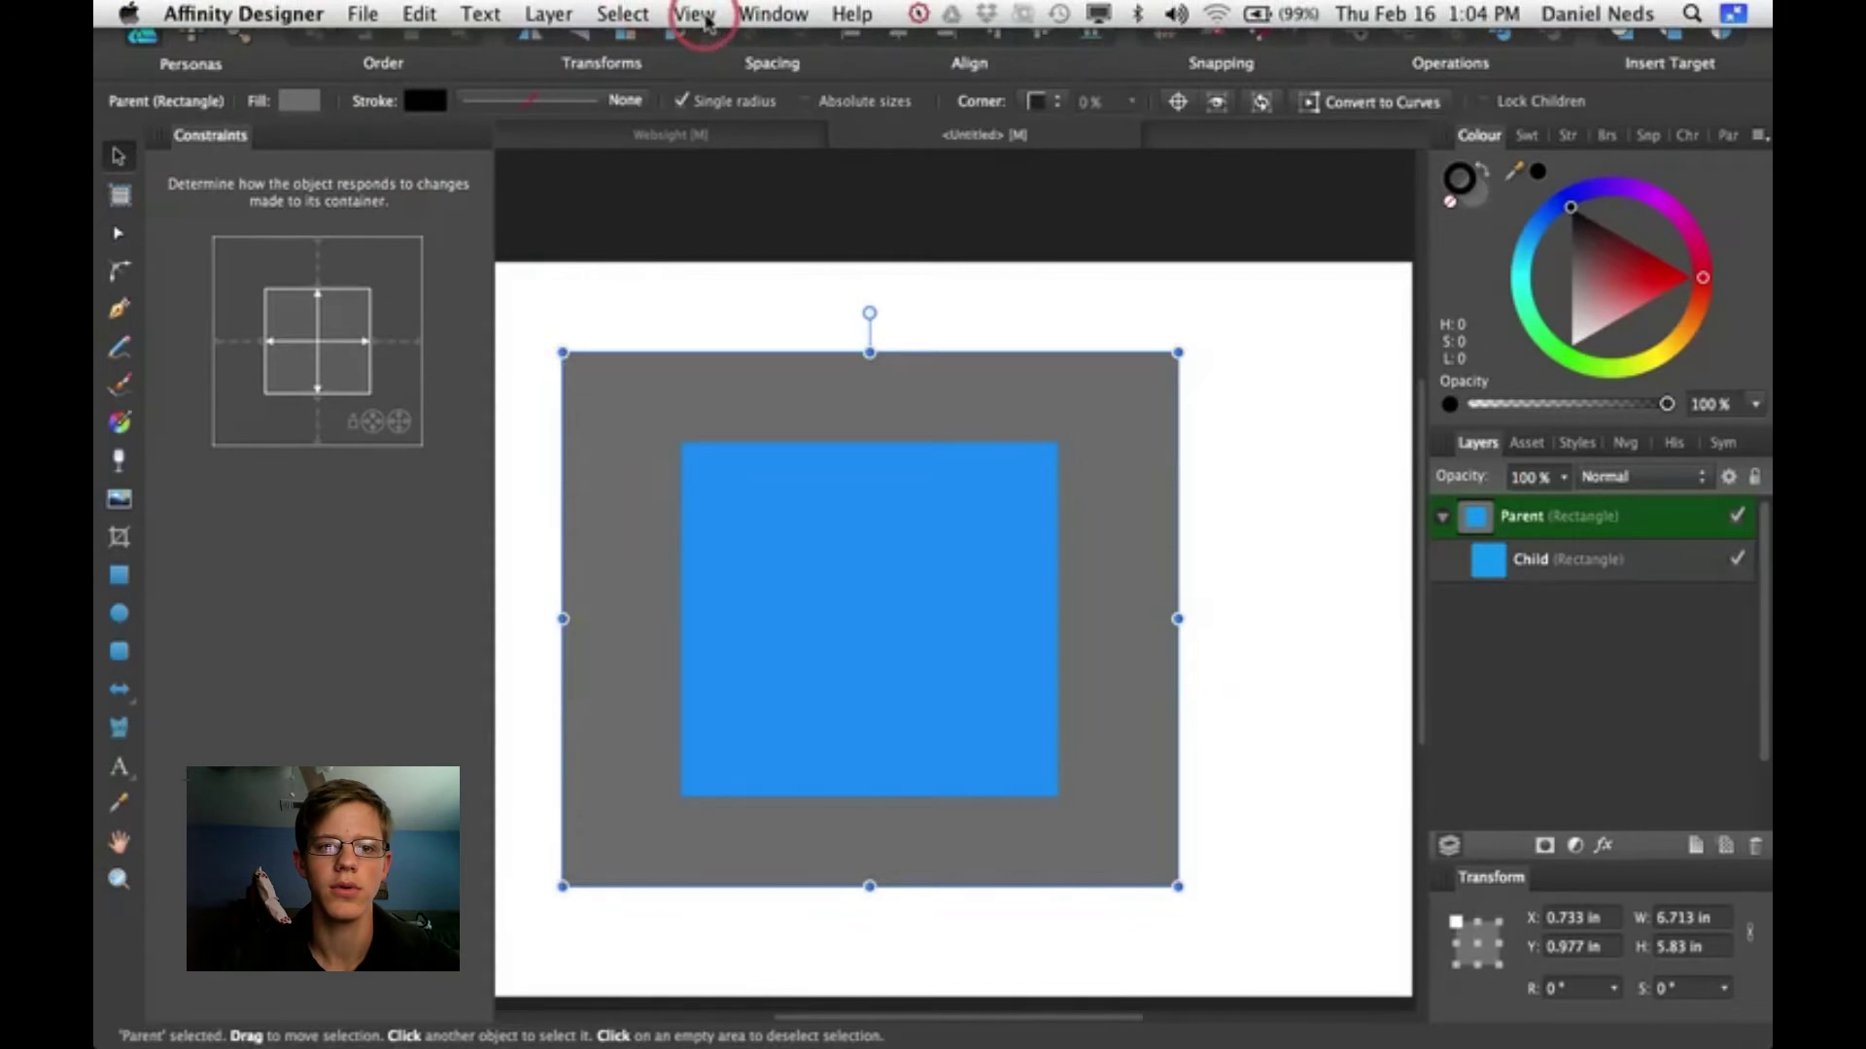
# Step: Look through the view options and close the panel list without changing anything
pyautogui.click(696, 14)
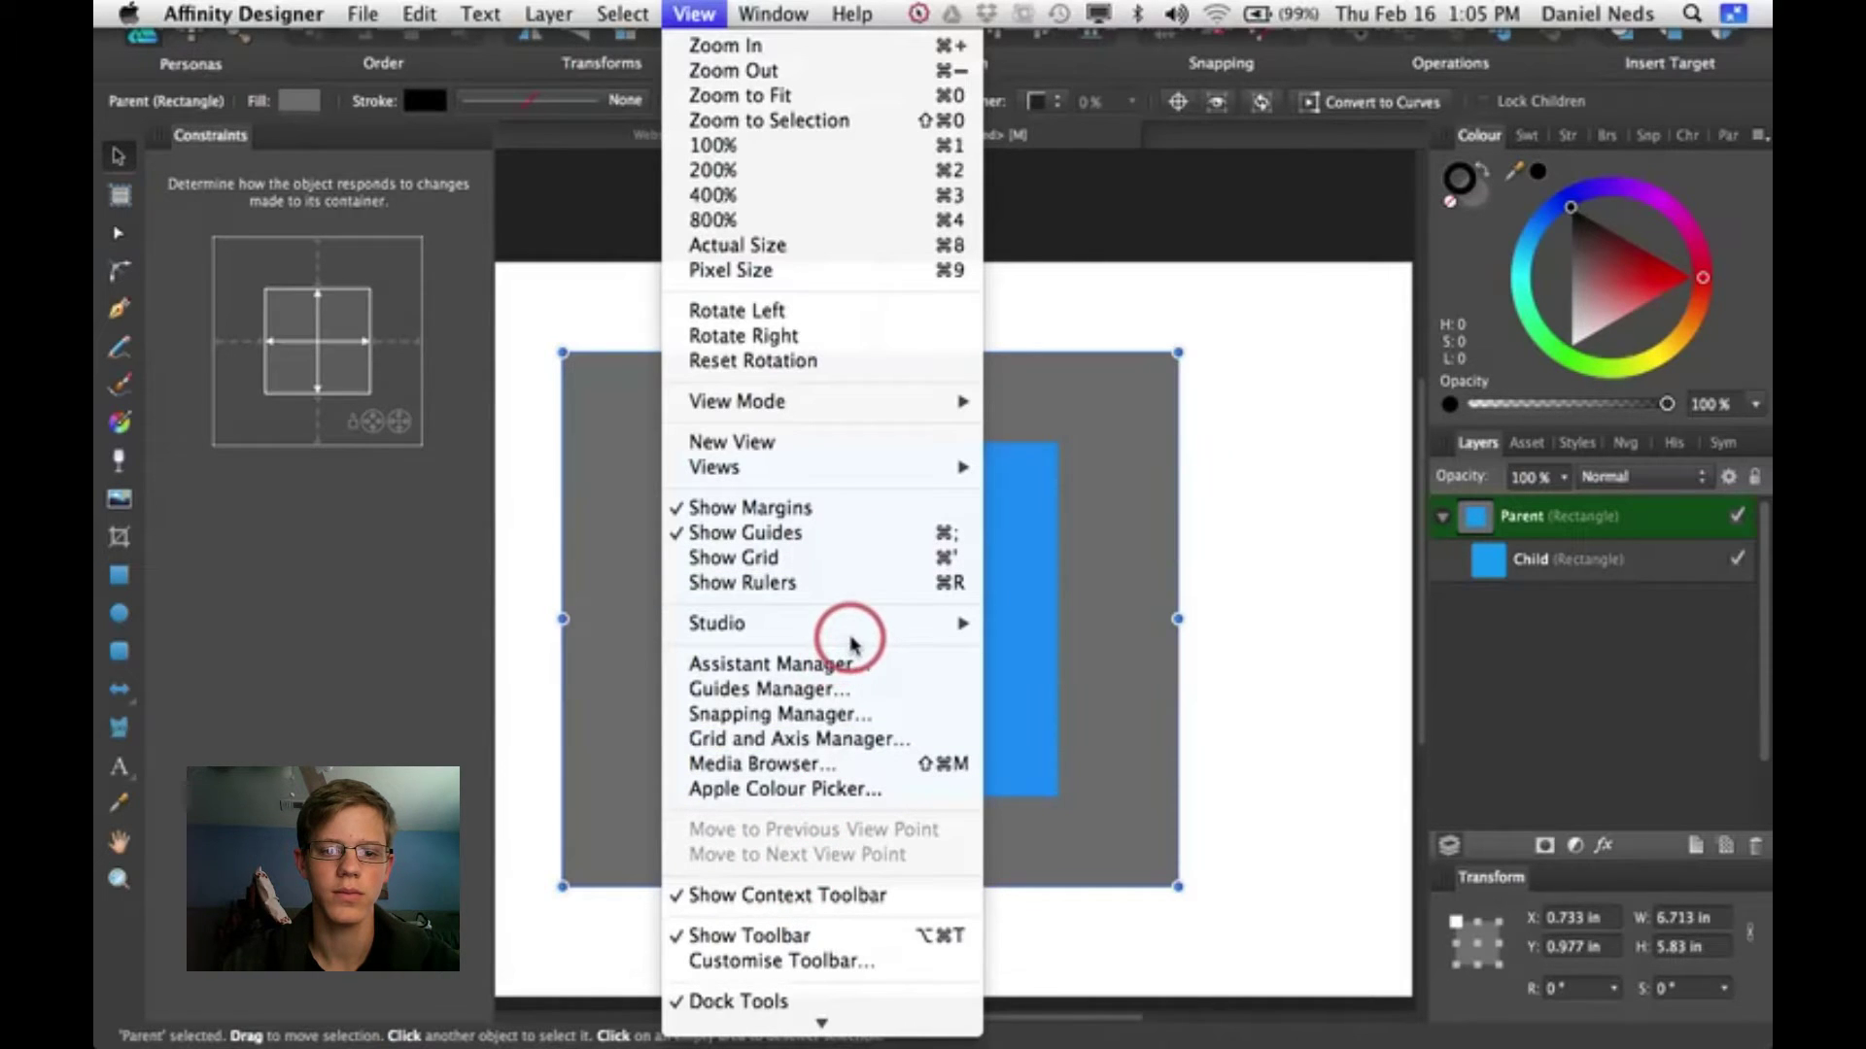
pyautogui.moveTo(875, 622)
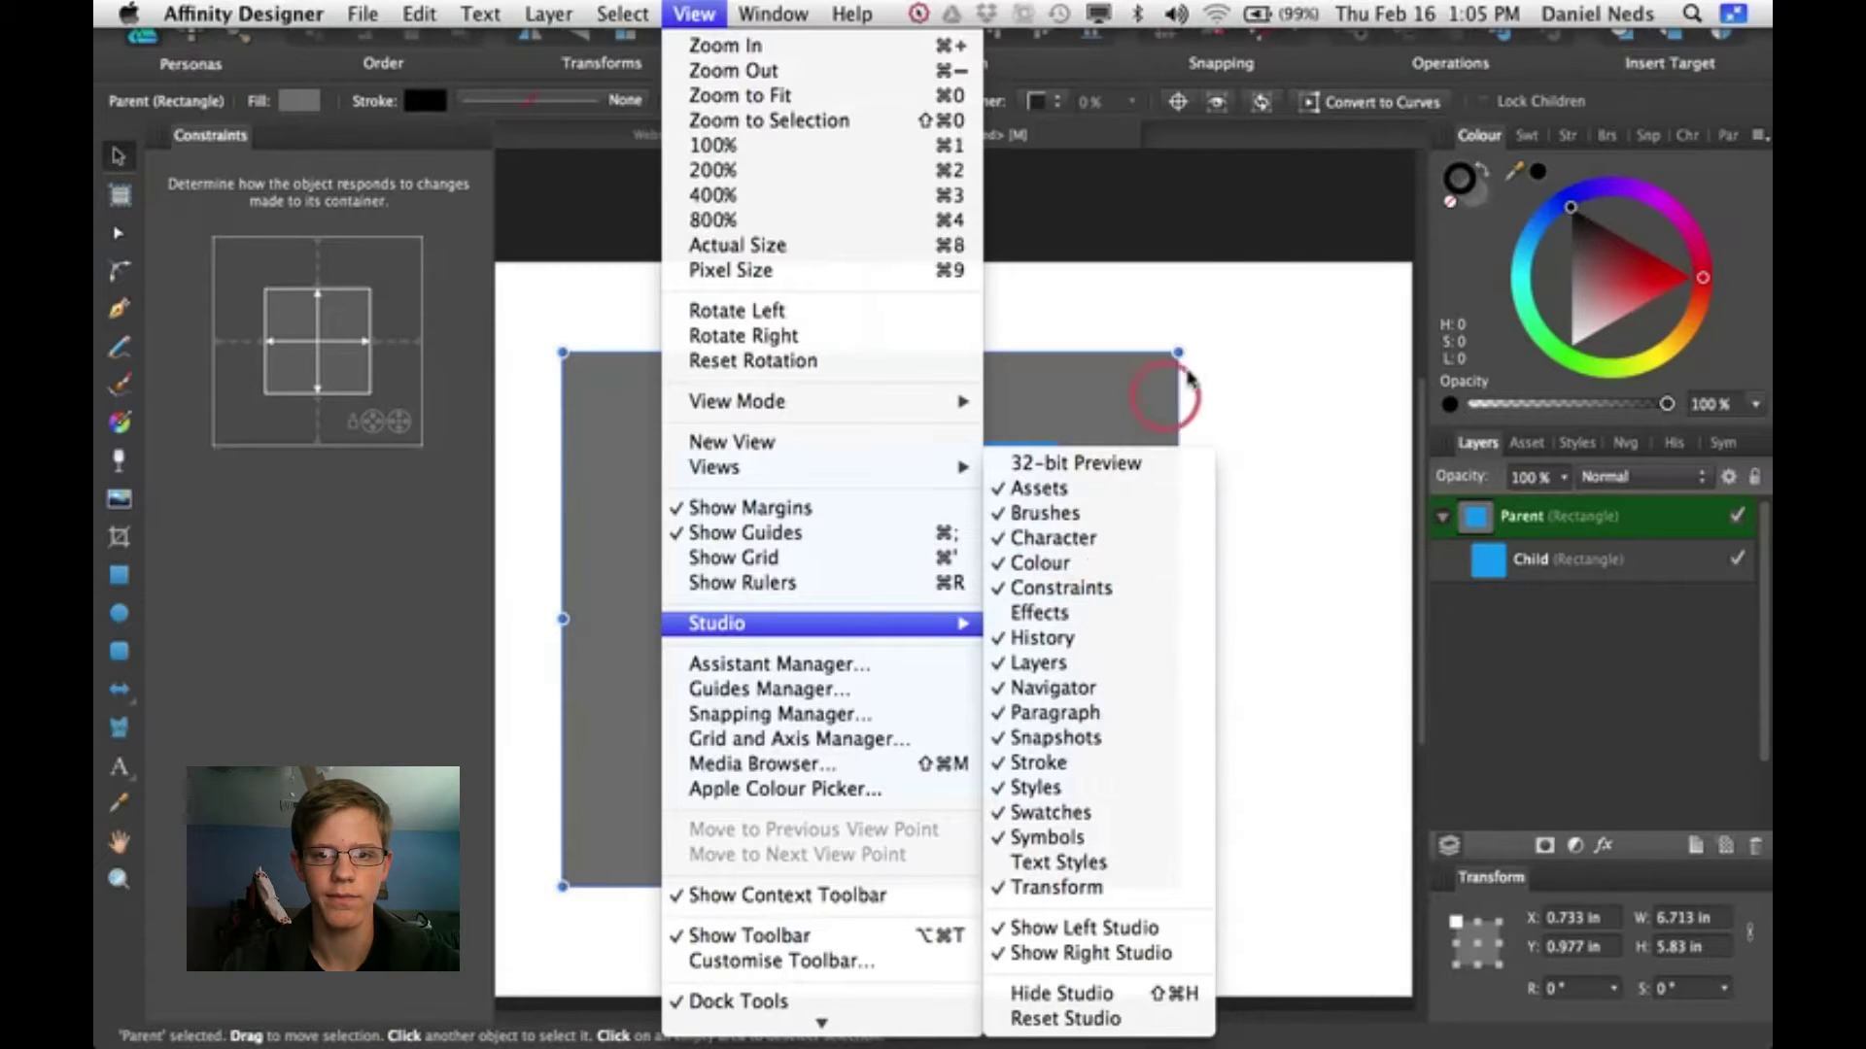
pyautogui.click(1260, 253)
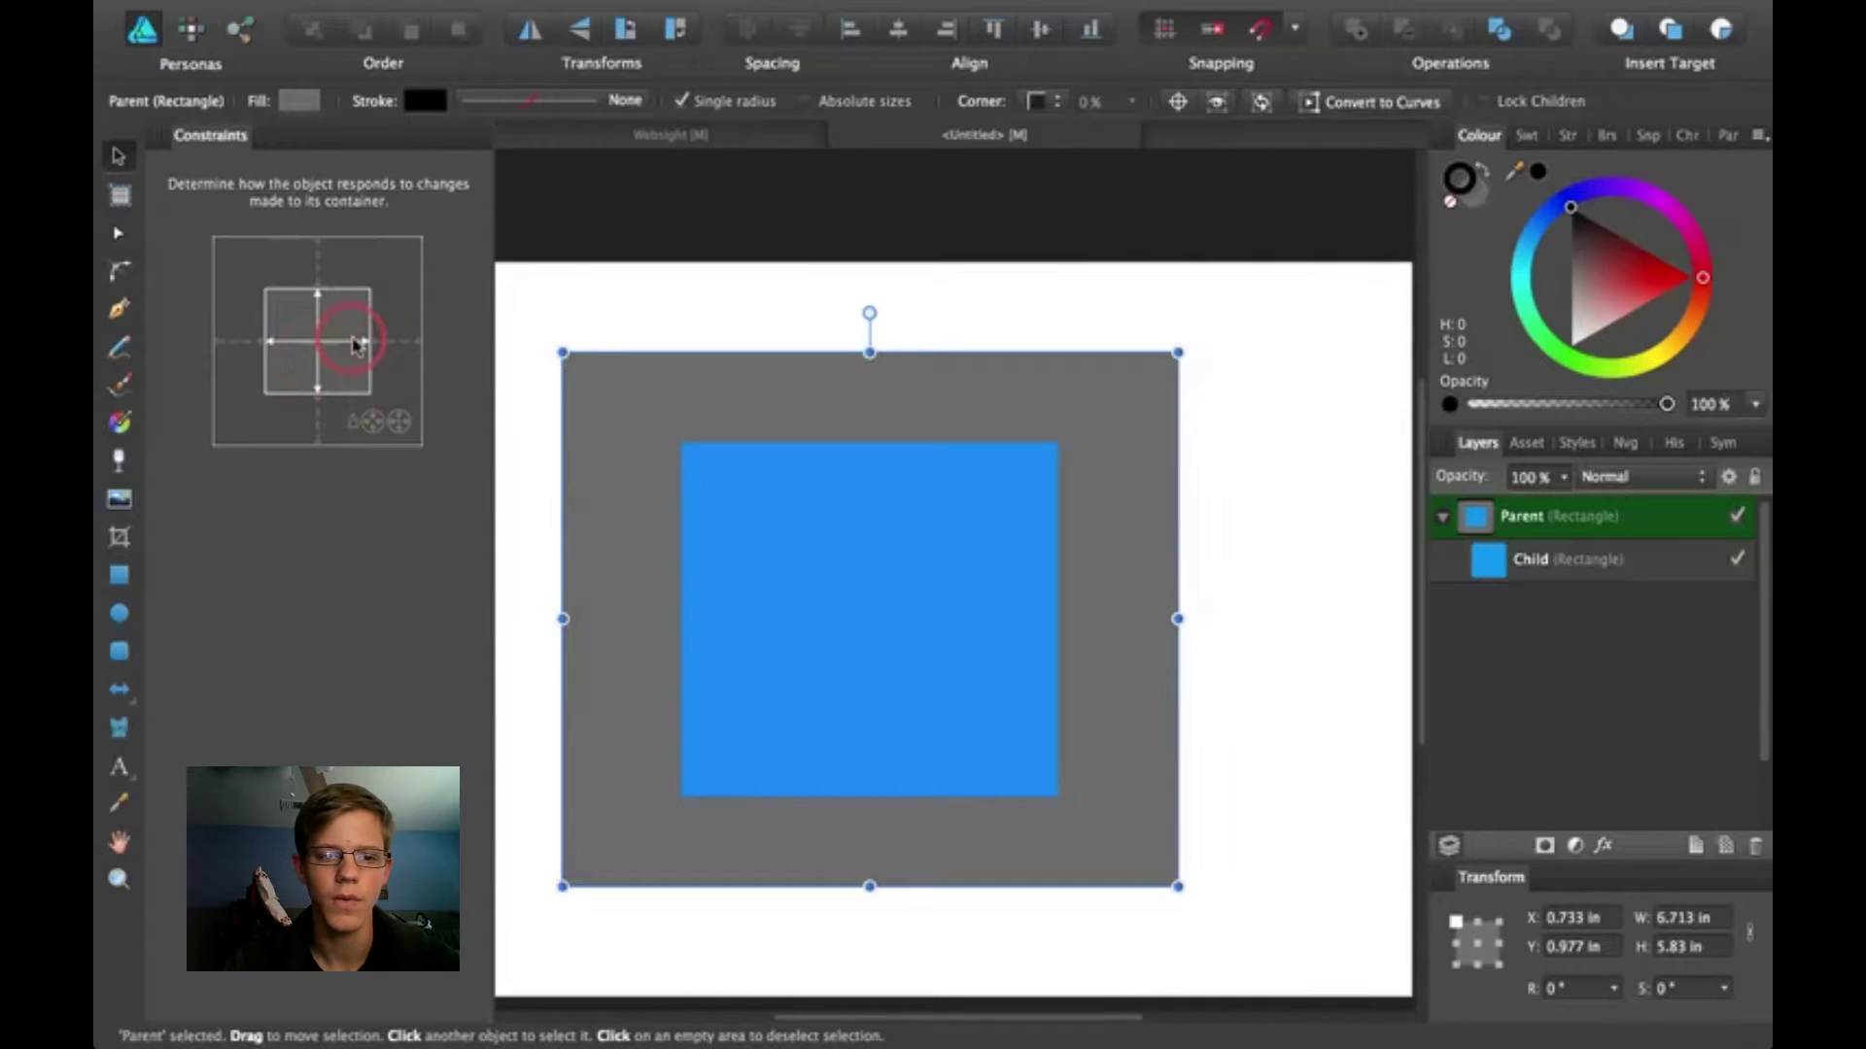
pyautogui.hscroll(-3, 782, 558)
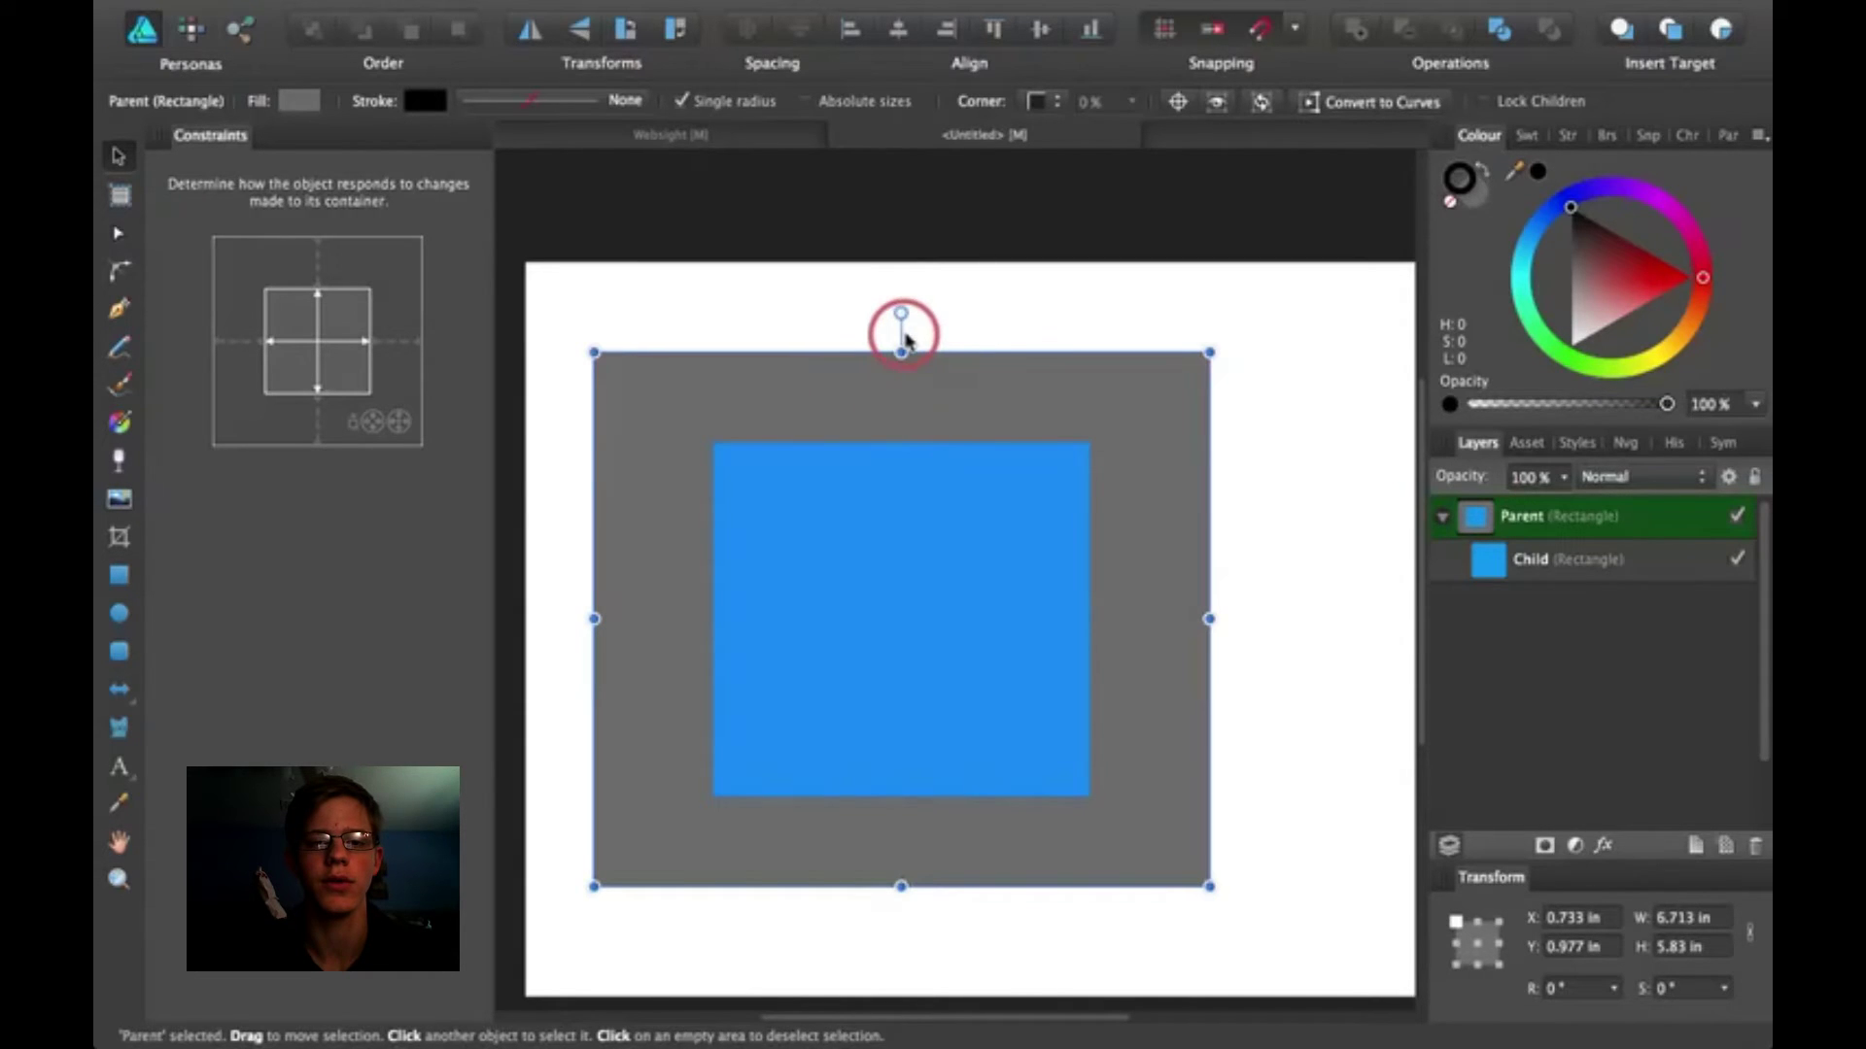
# Step: In the untitled document, move the Parent rectangle to X 1.007 in, Y 1.22 in, with its blue Child following
pyautogui.click(671, 134)
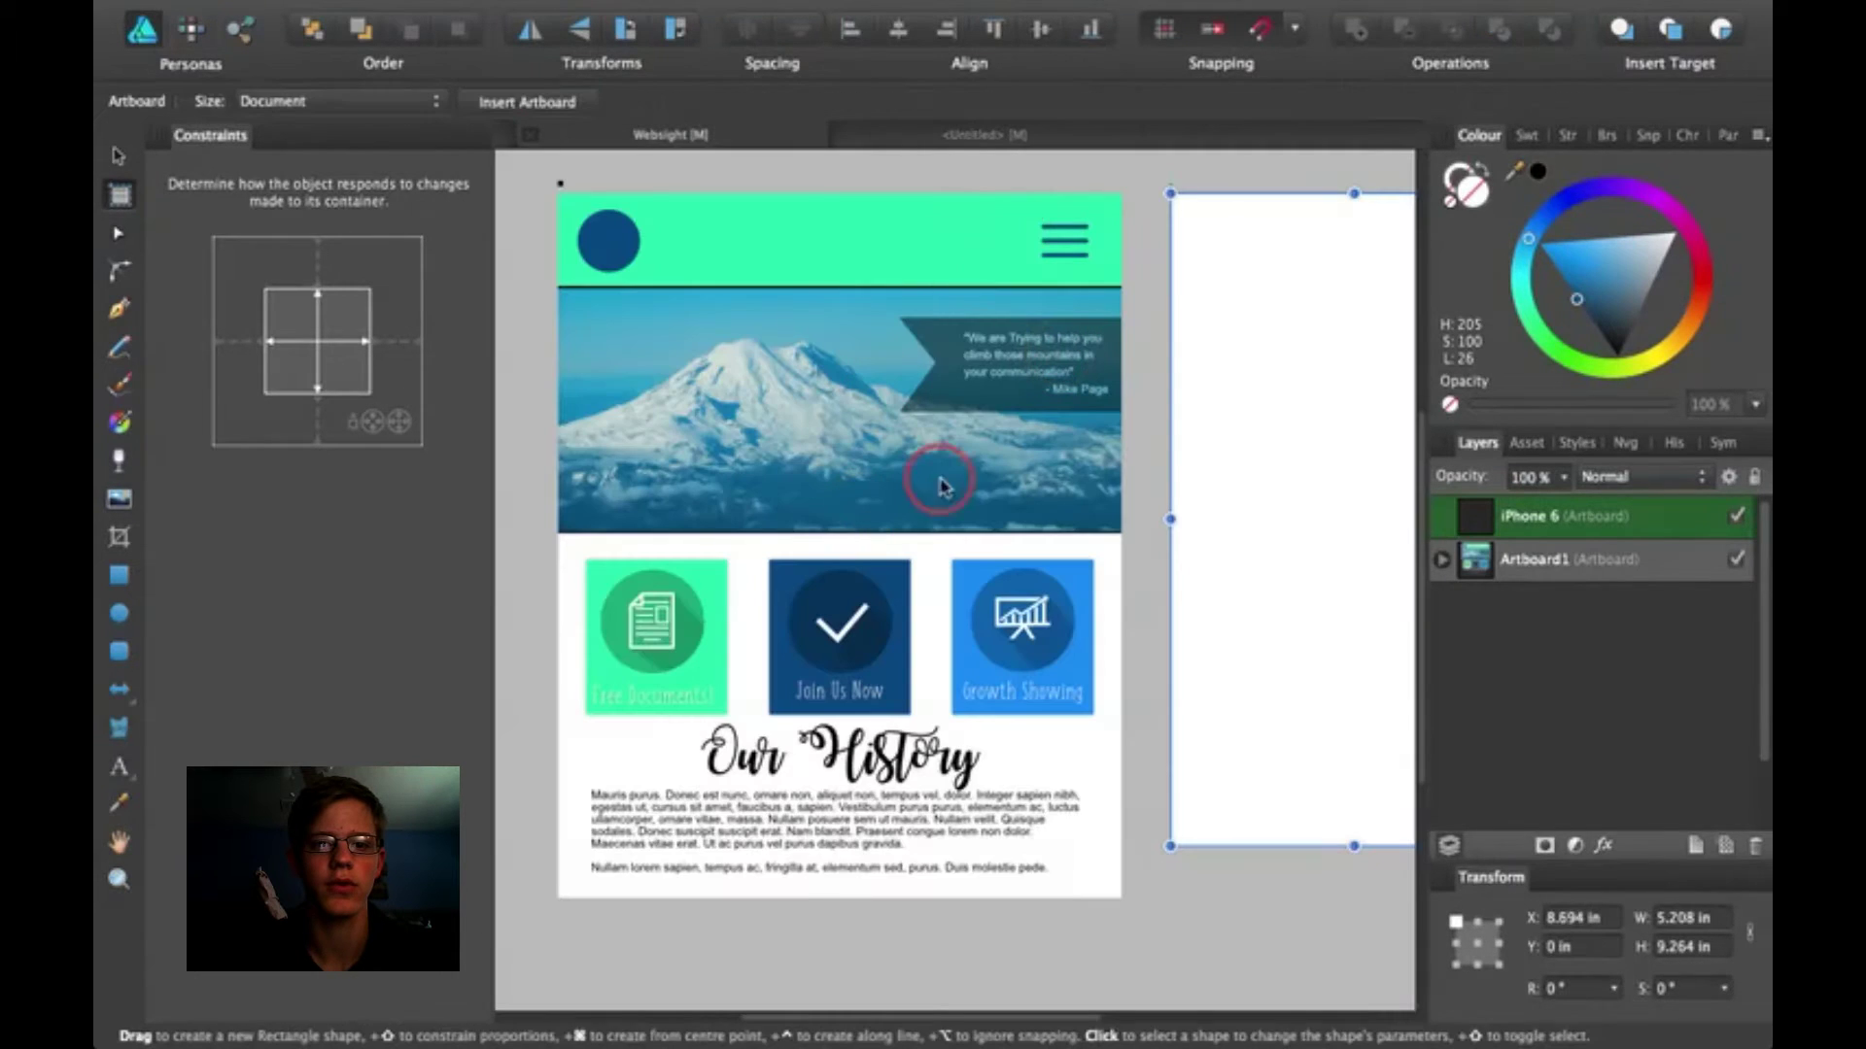
pyautogui.click(985, 138)
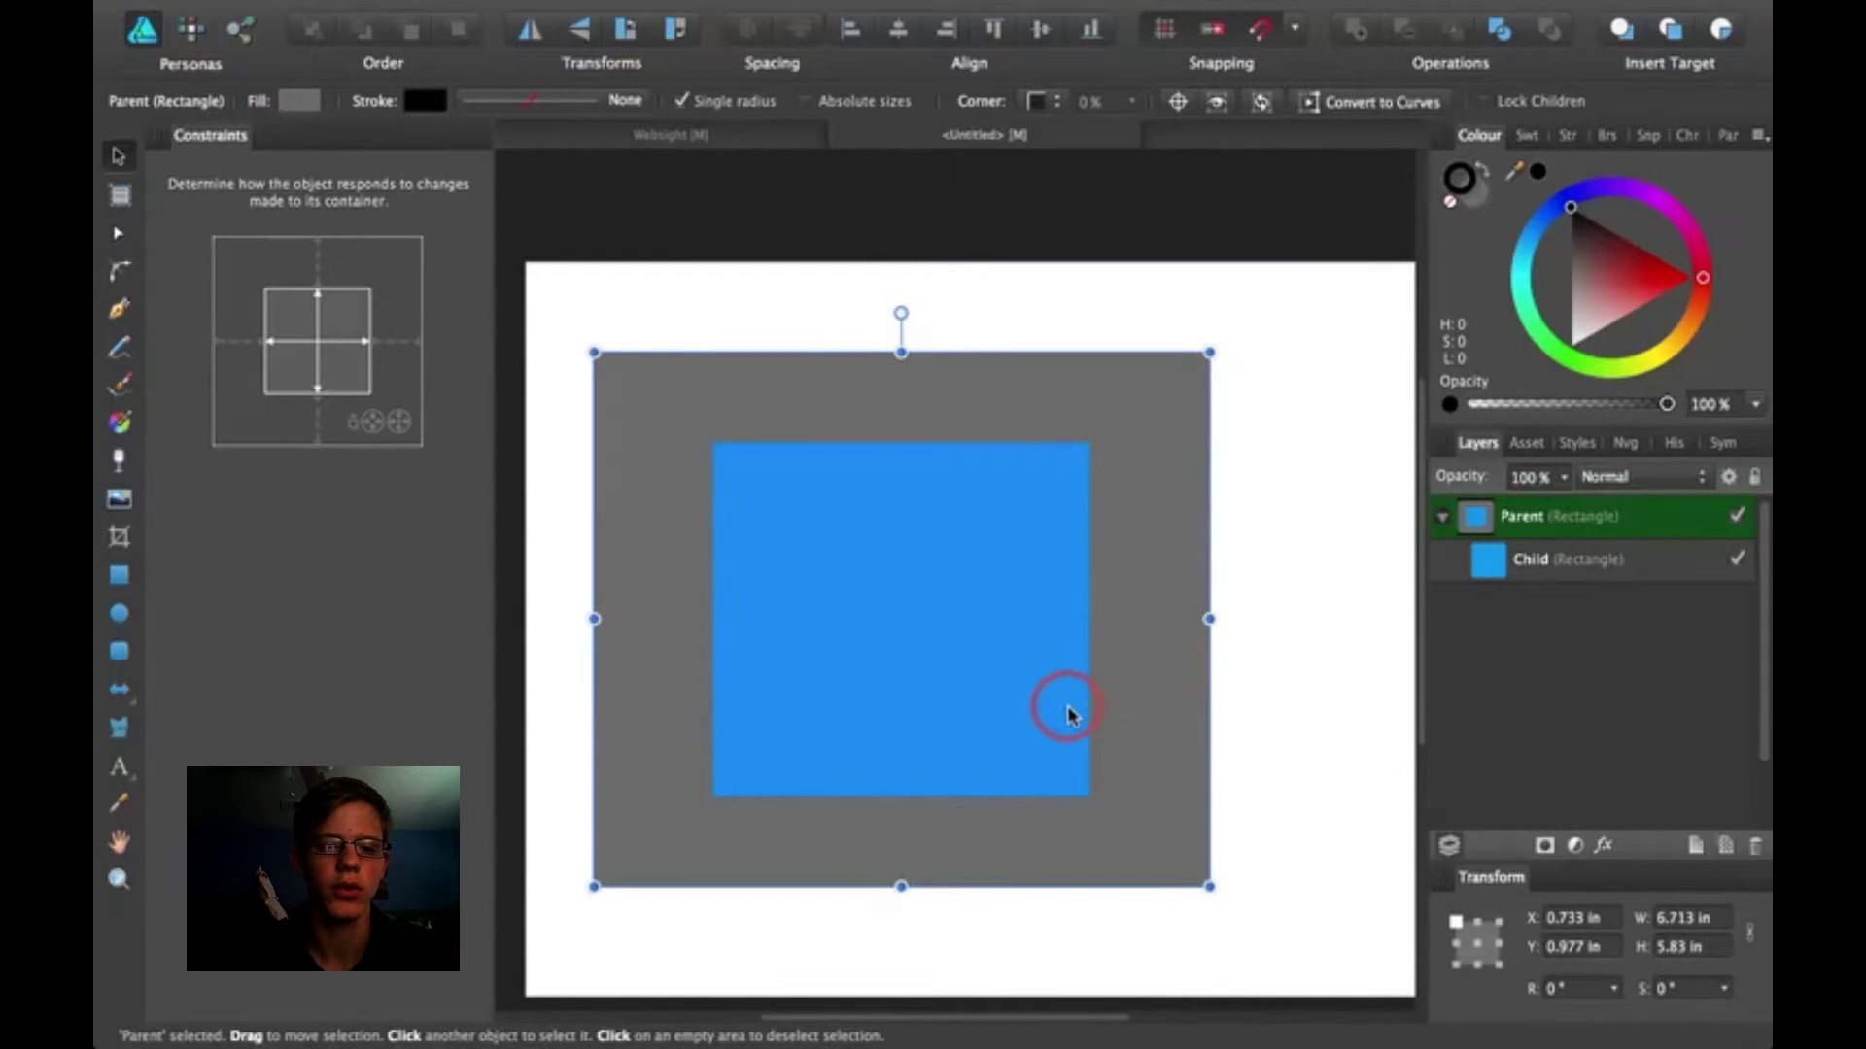
pyautogui.moveTo(1068, 716)
pyautogui.mouseDown()
pyautogui.moveTo(928, 625)
pyautogui.moveTo(941, 616)
pyautogui.moveTo(903, 562)
pyautogui.moveTo(1003, 708)
pyautogui.moveTo(1092, 741)
pyautogui.mouseUp()
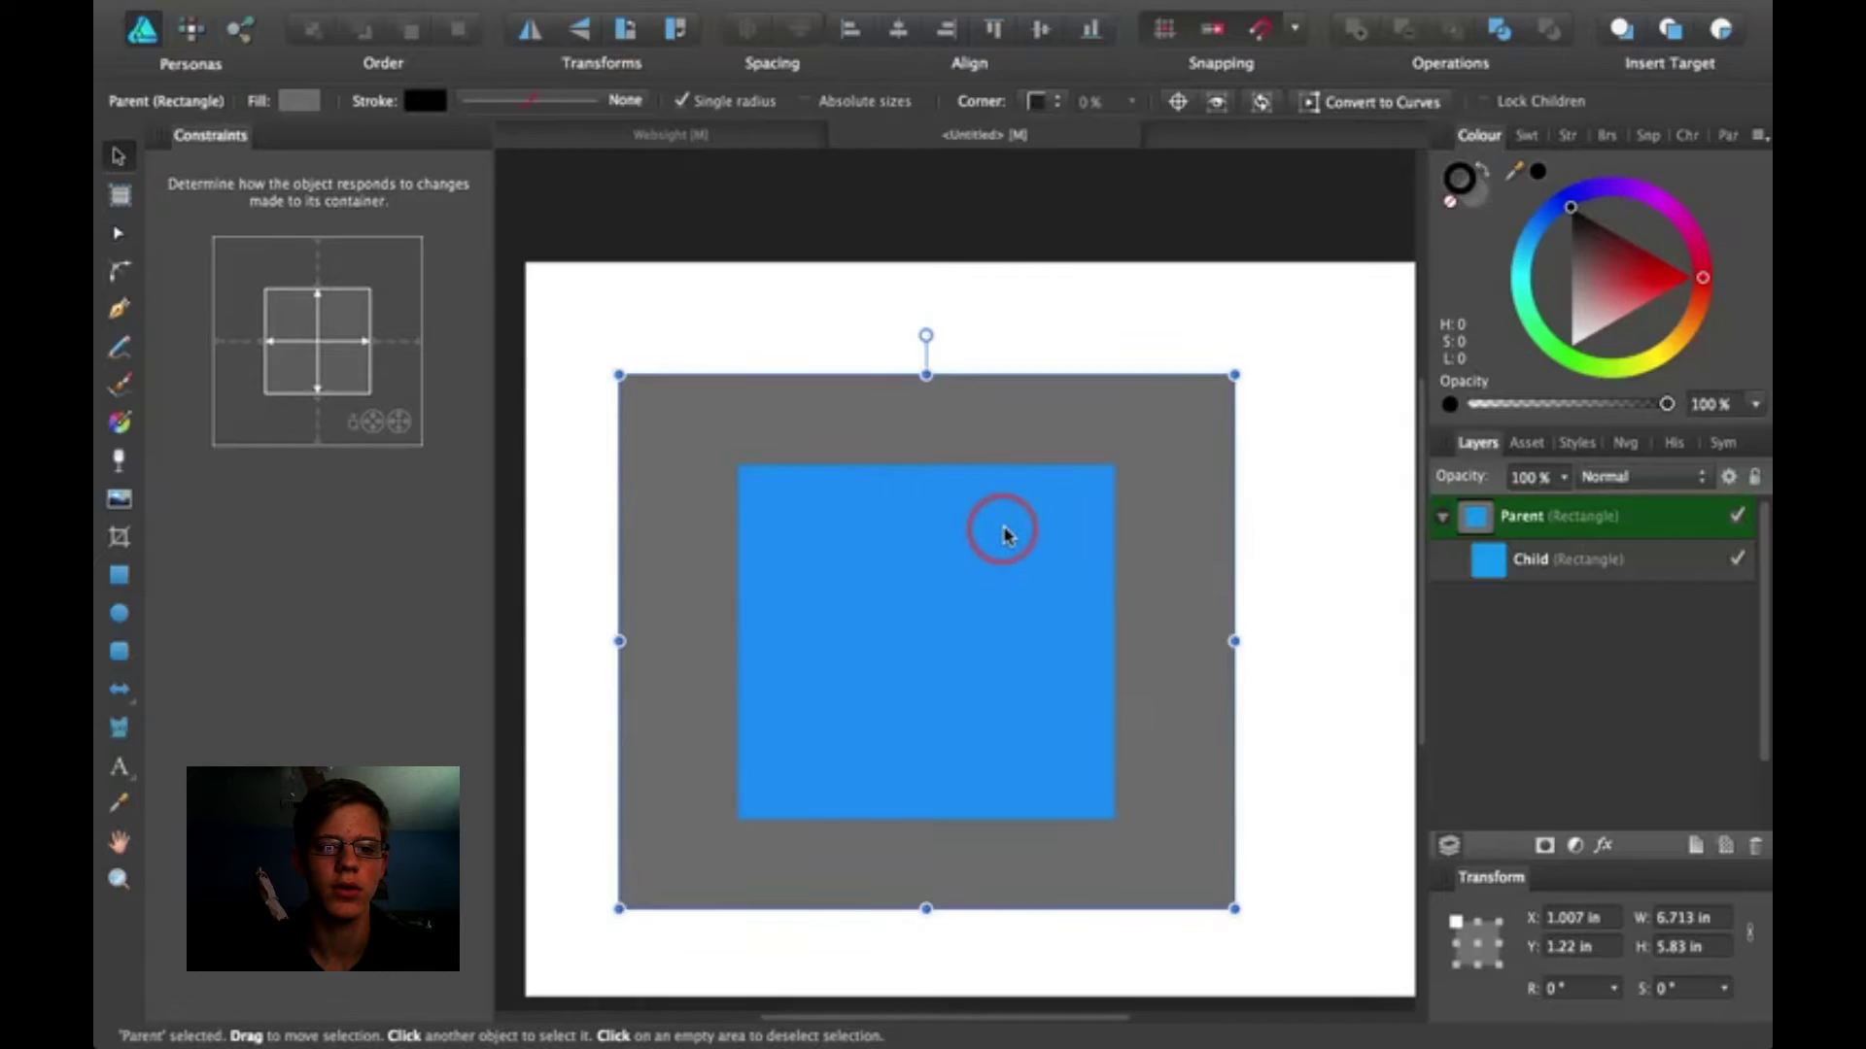
pyautogui.scroll(-1, 1004, 532)
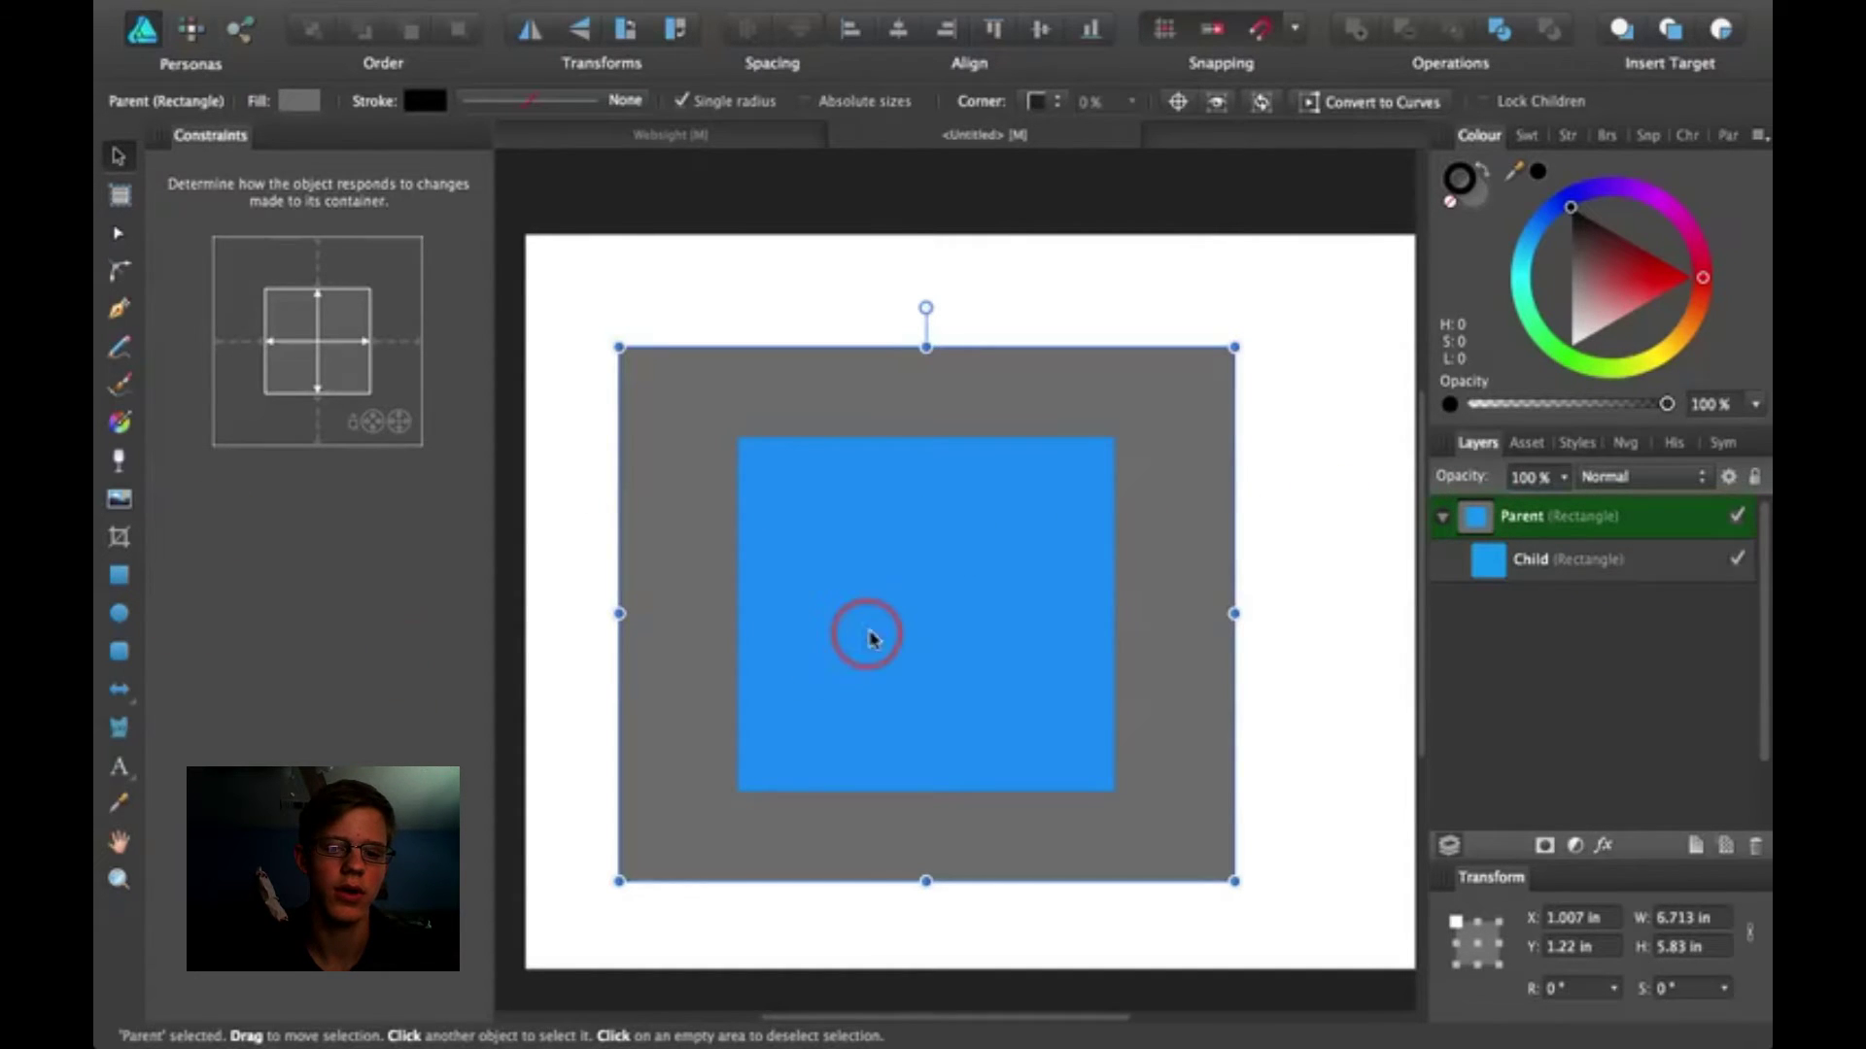
# Step: Delete the Parent and Child, then draw a 6.27 in grey square with a 3.75 in square inside
pyautogui.press('BackSpace')
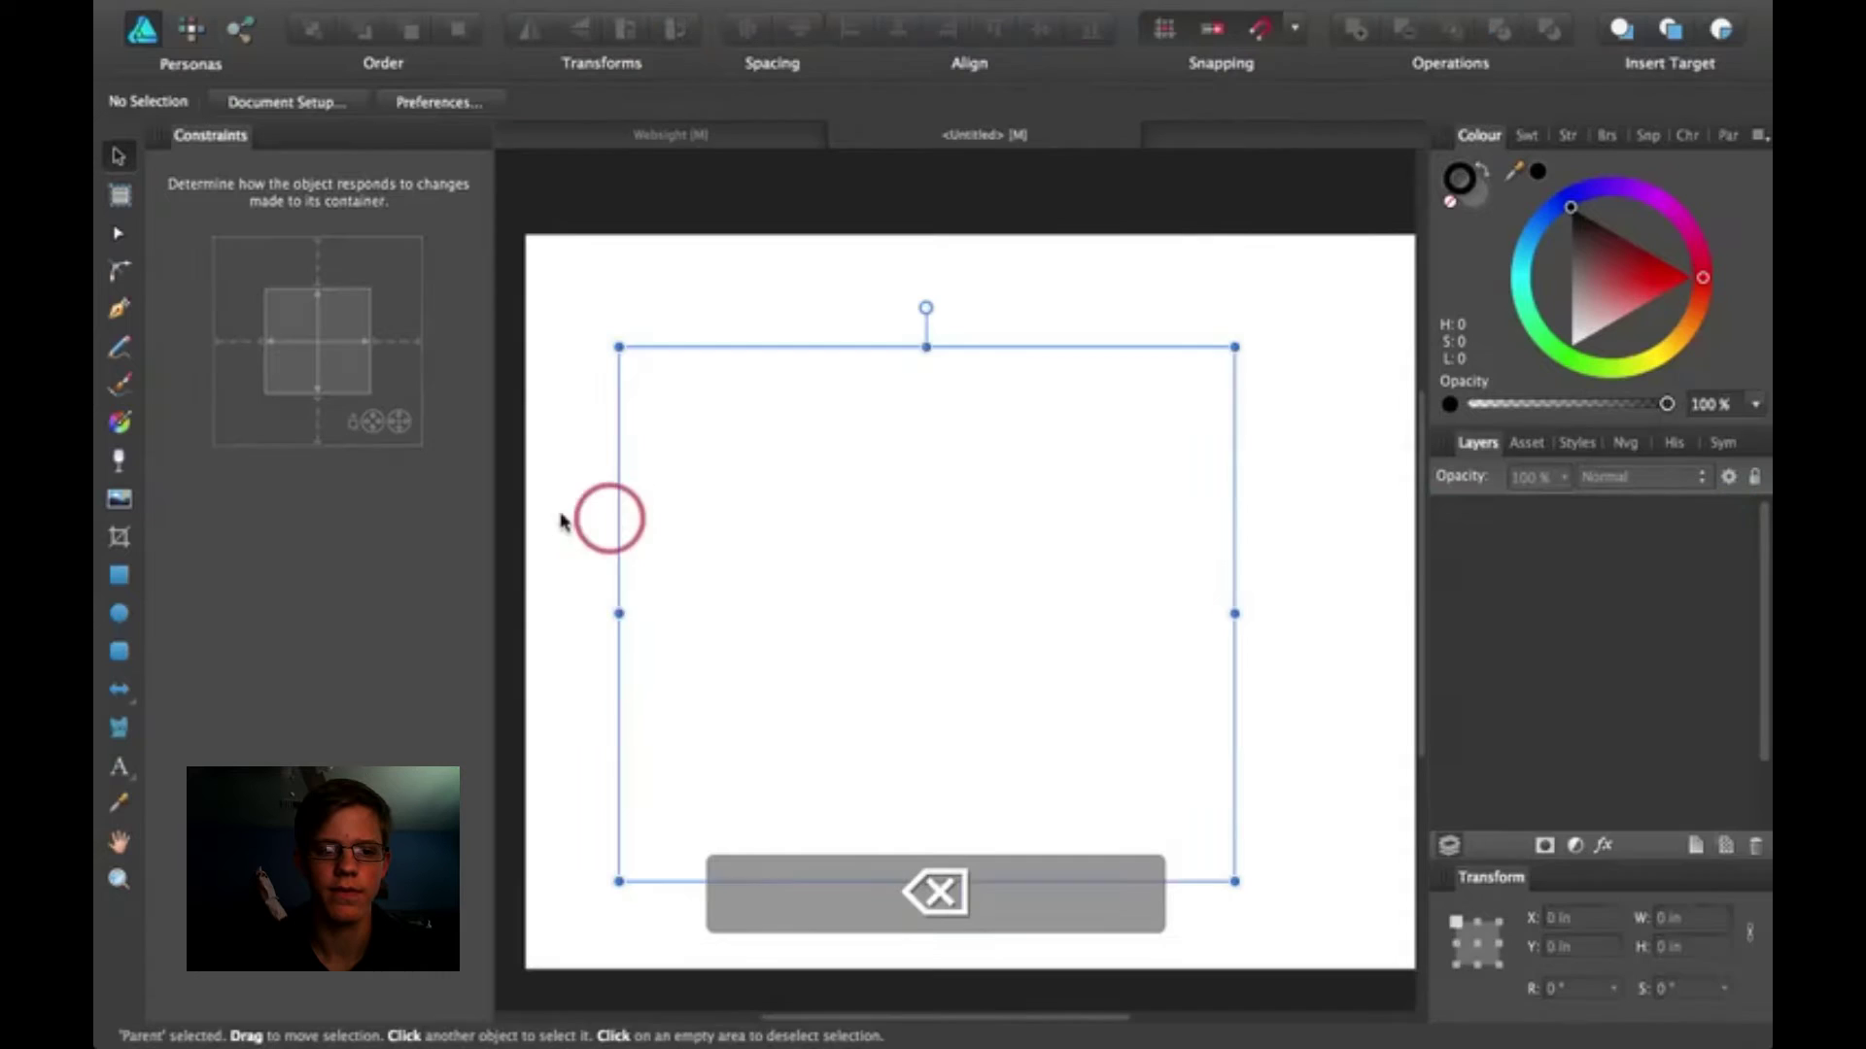
pyautogui.click(119, 577)
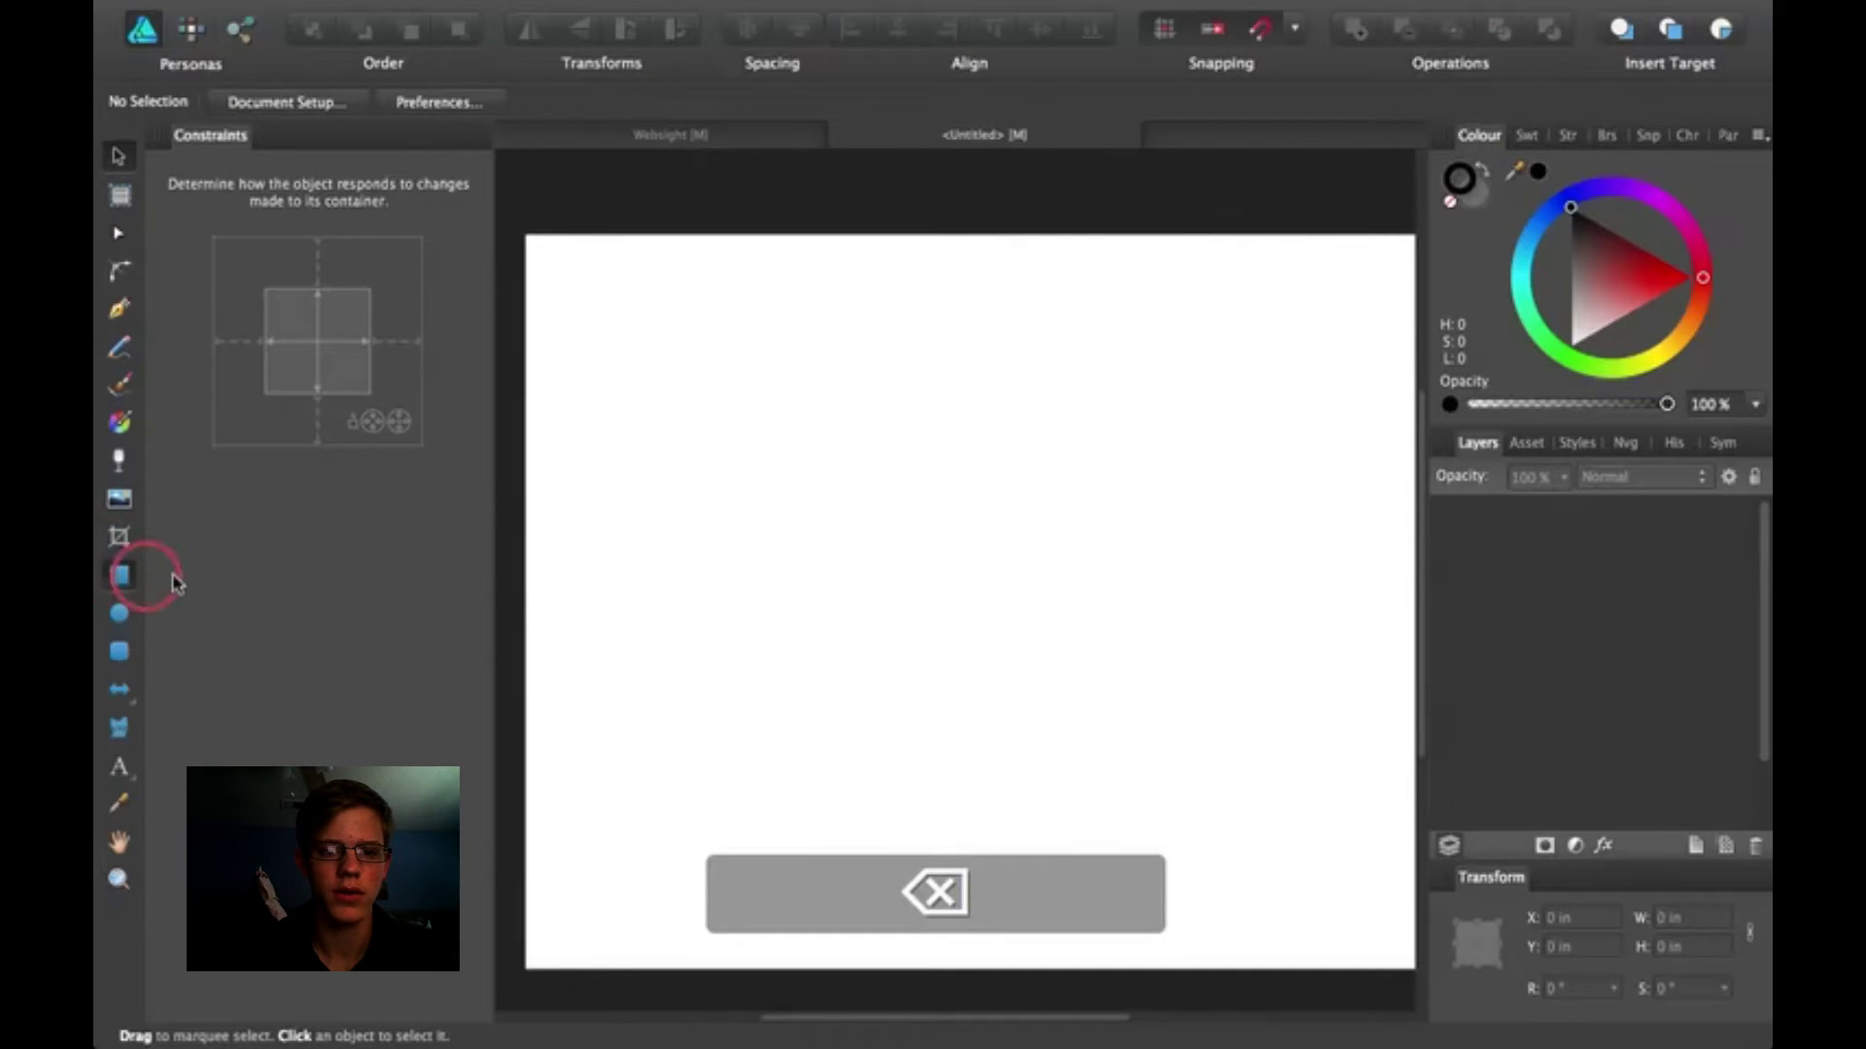
pyautogui.moveTo(686, 294)
pyautogui.mouseDown()
pyautogui.moveTo(1108, 592)
pyautogui.moveTo(1170, 698)
pyautogui.moveTo(1175, 754)
pyautogui.moveTo(1263, 870)
pyautogui.mouseUp()
pyautogui.press('shift')
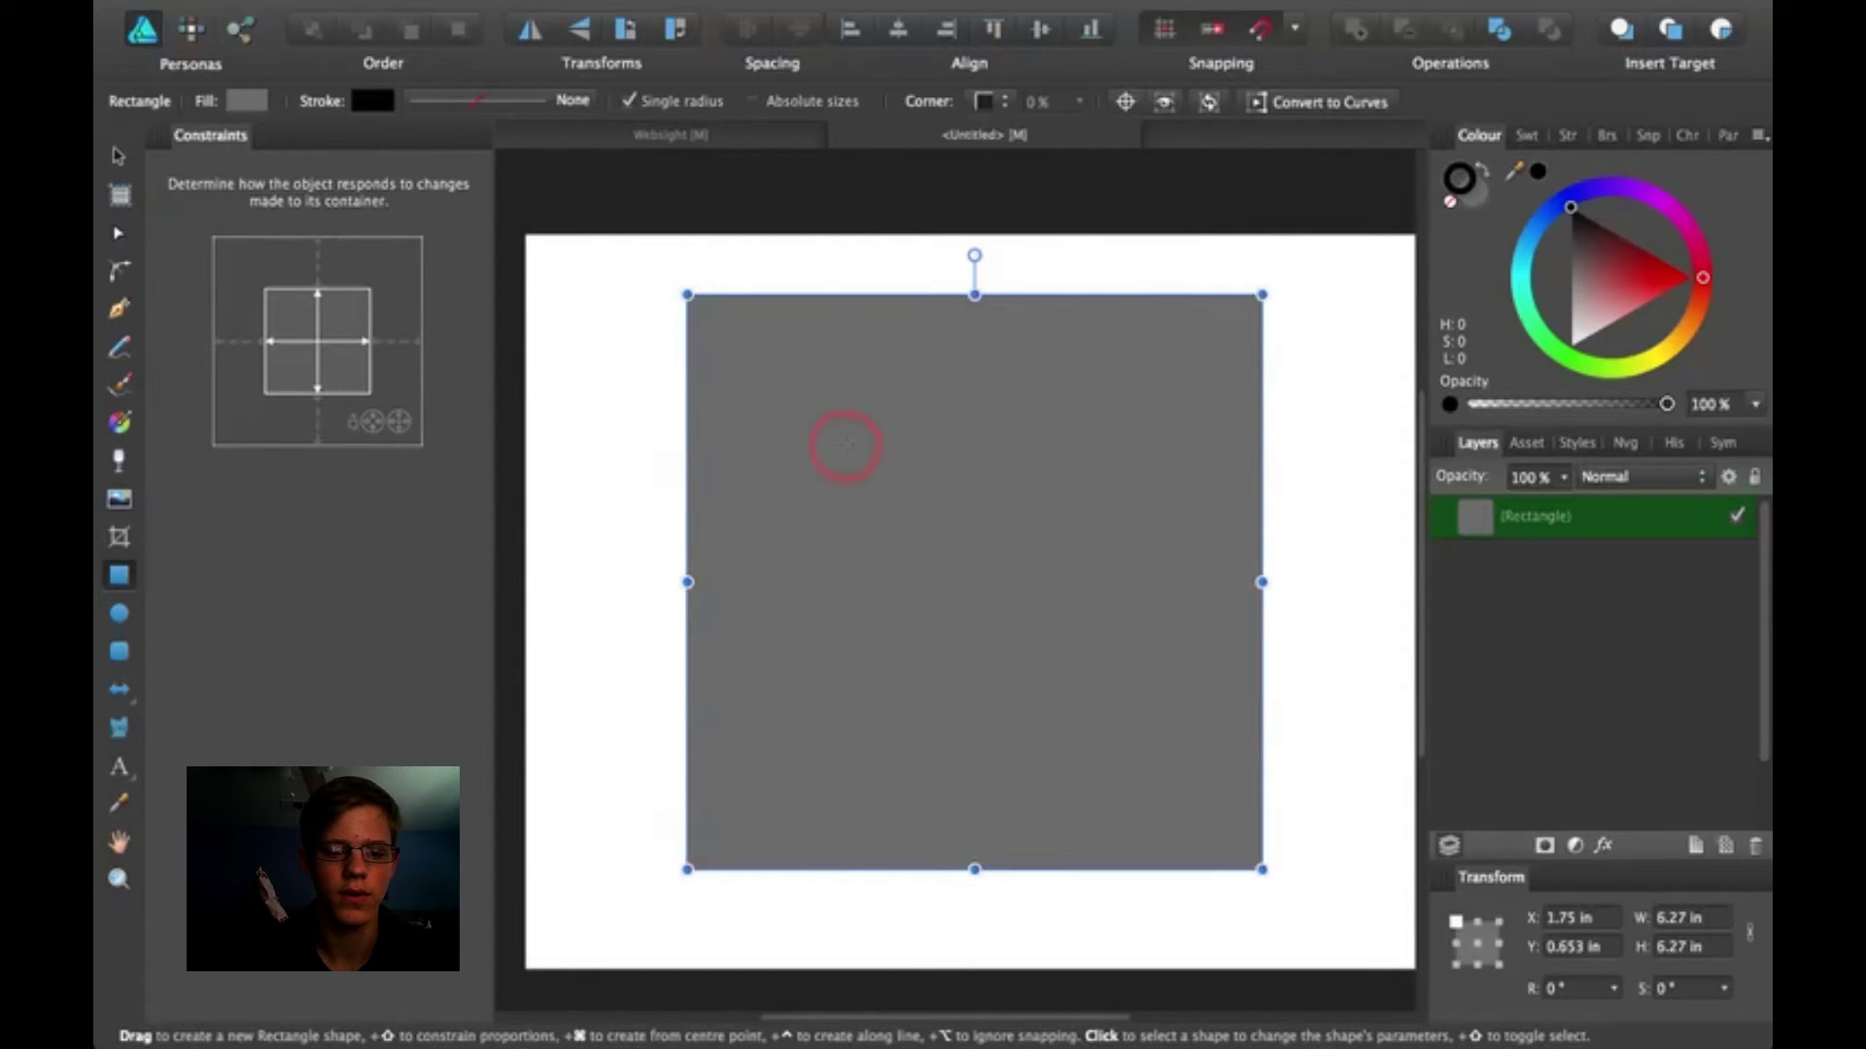
pyautogui.moveTo(791, 417); pyautogui.dragTo(1175, 756)
pyautogui.press('shift')
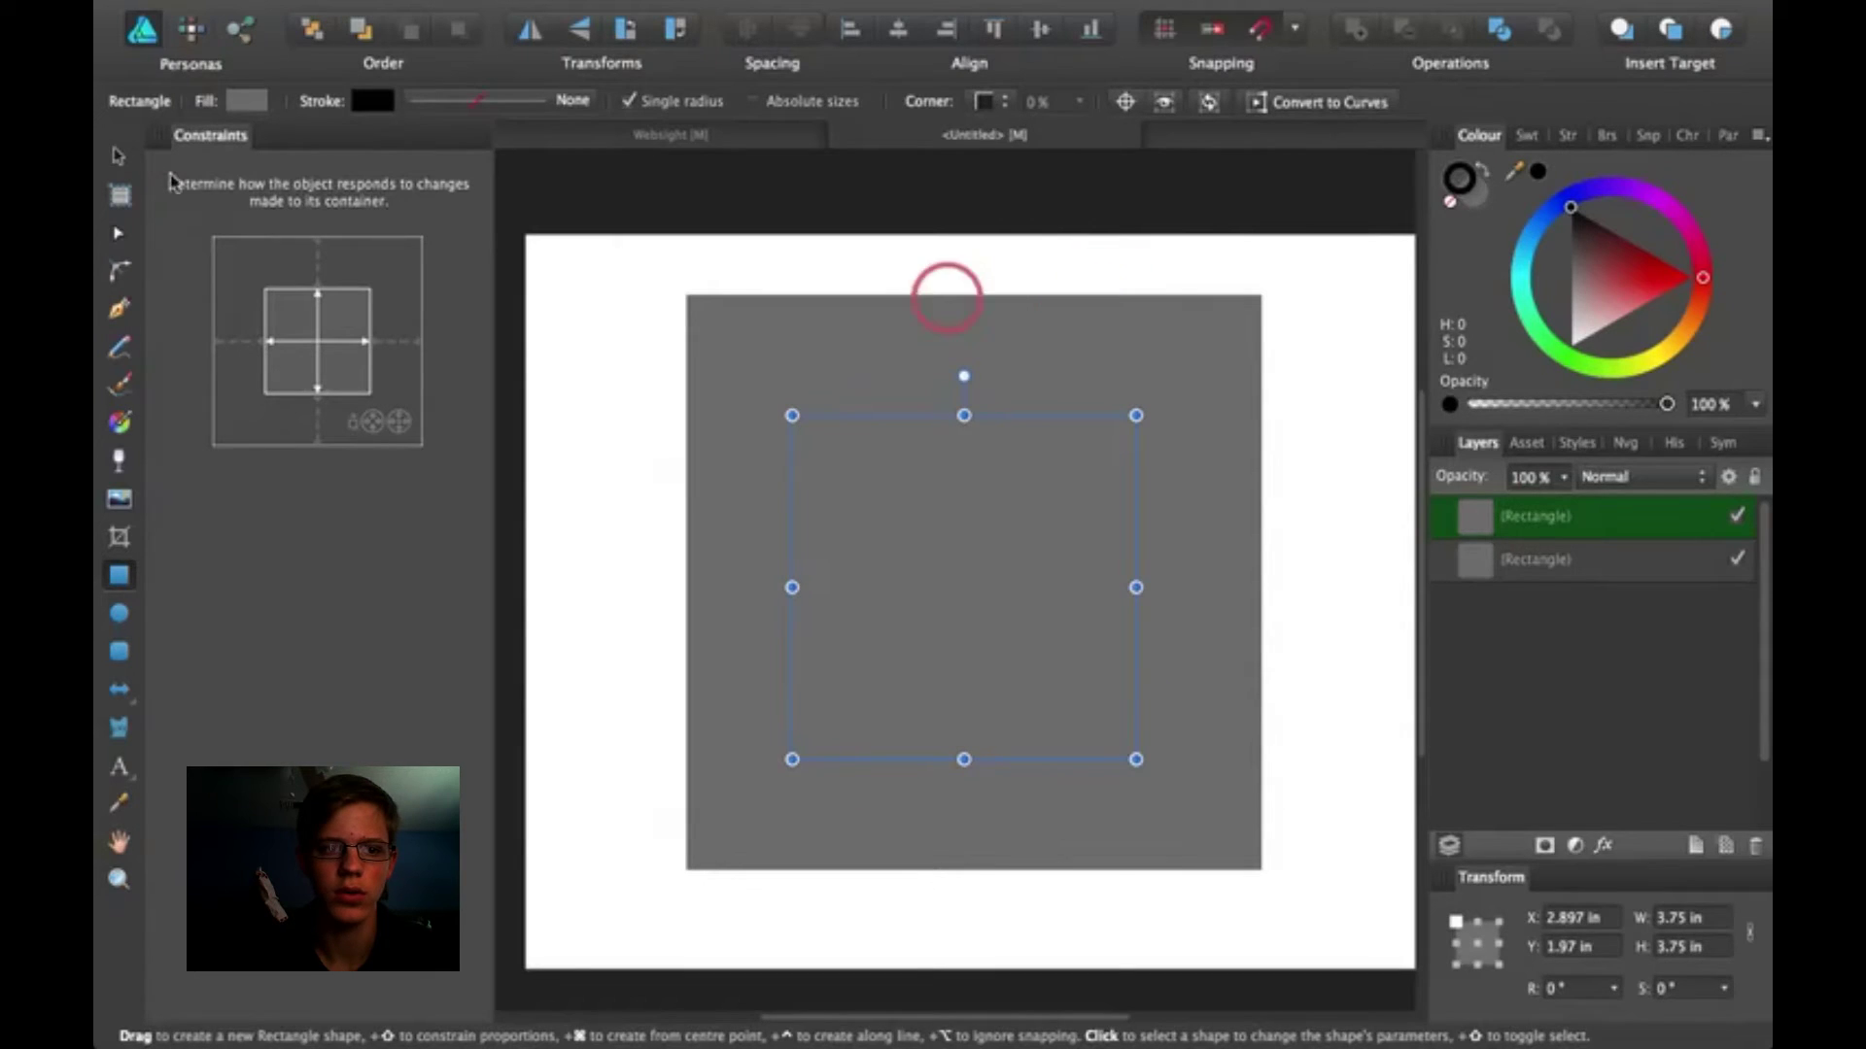
# Step: Select both squares and align the small one to the centre and middle of the large one
pyautogui.press('super')
pyautogui.click(119, 158)
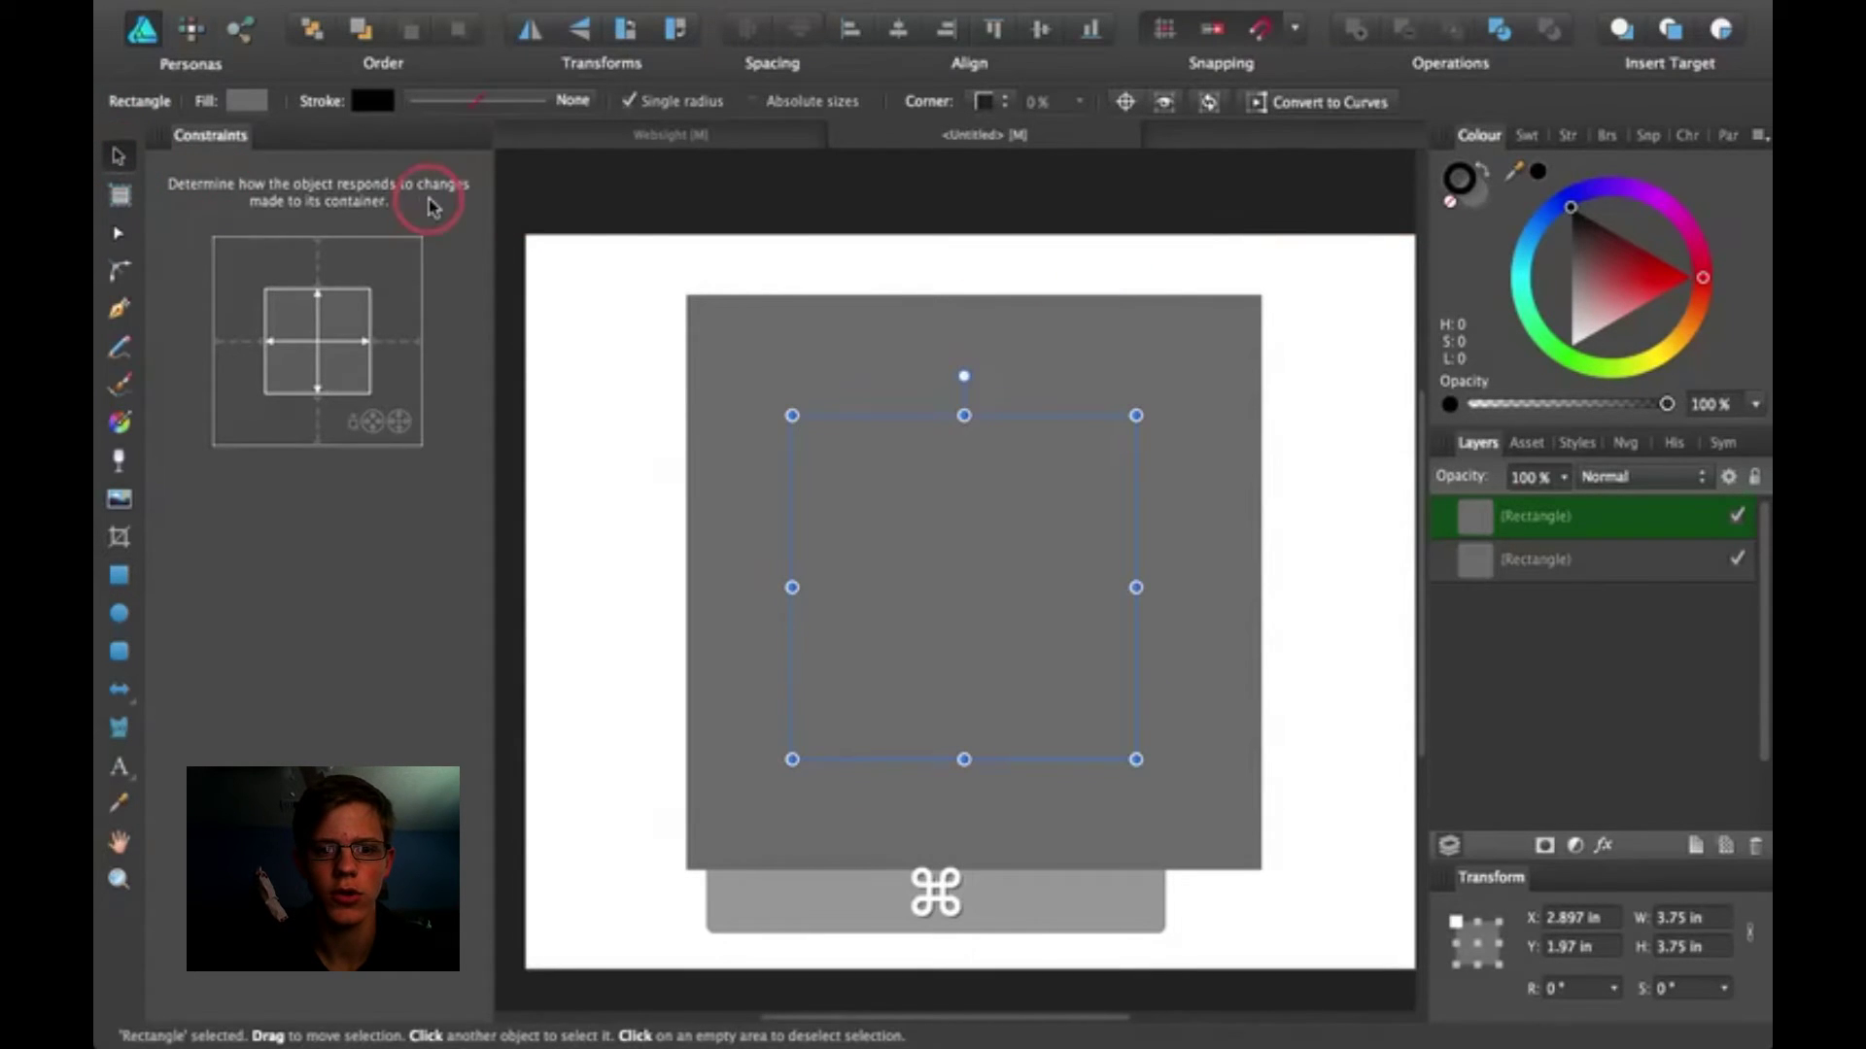
pyautogui.click(757, 311)
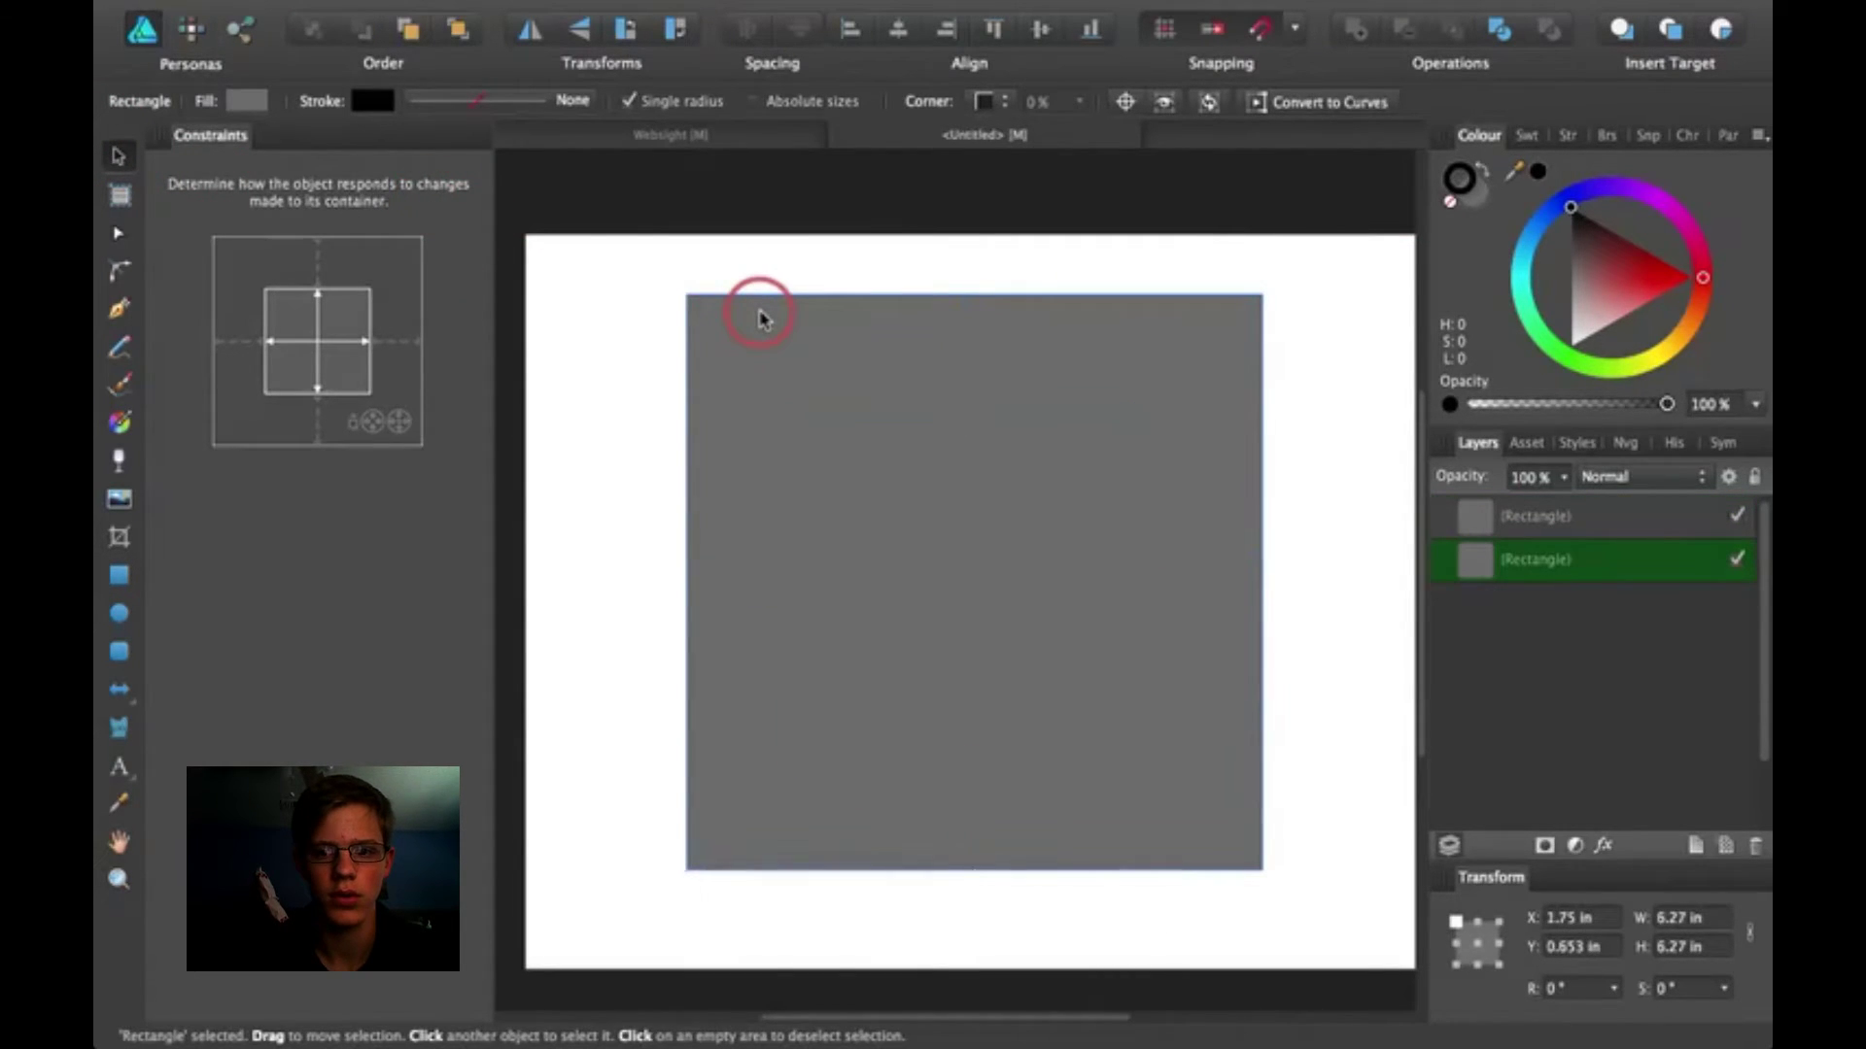
pyautogui.click(756, 311)
pyautogui.keyDown('super'); pyautogui.click(1504, 513); pyautogui.keyUp('super')
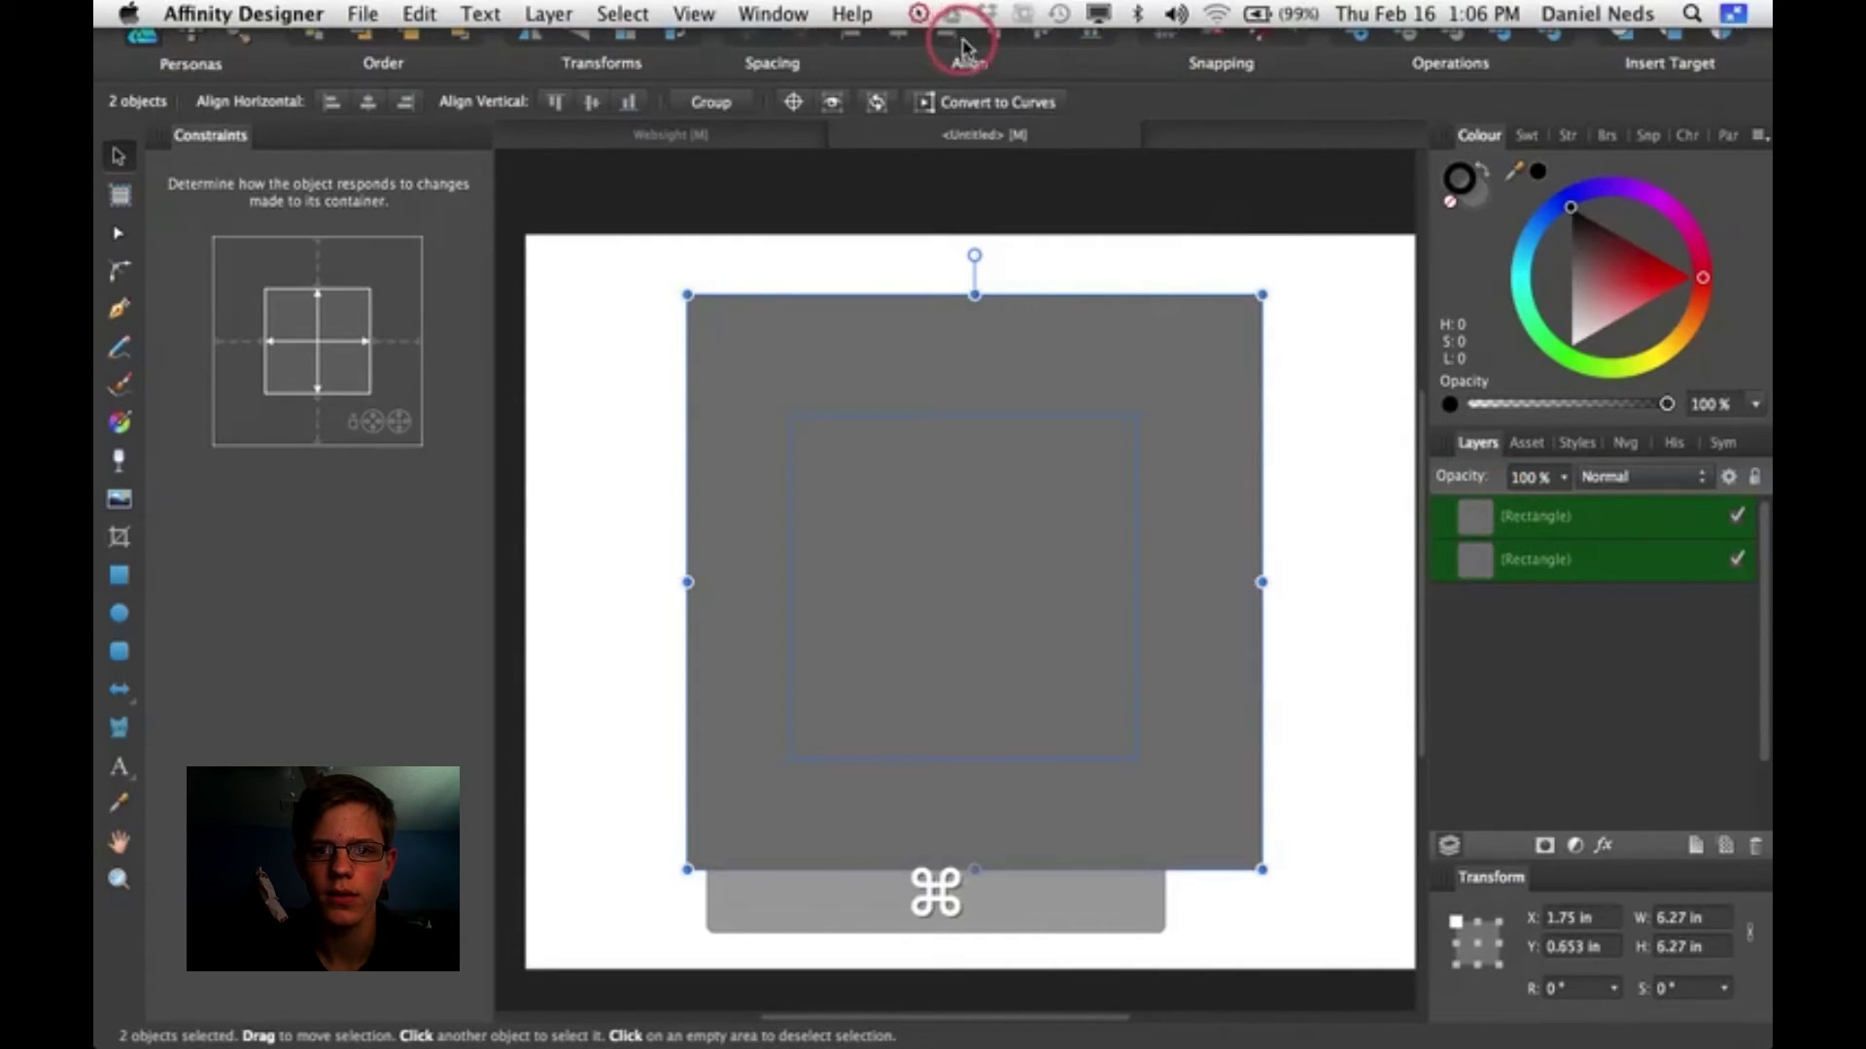
pyautogui.click(896, 37)
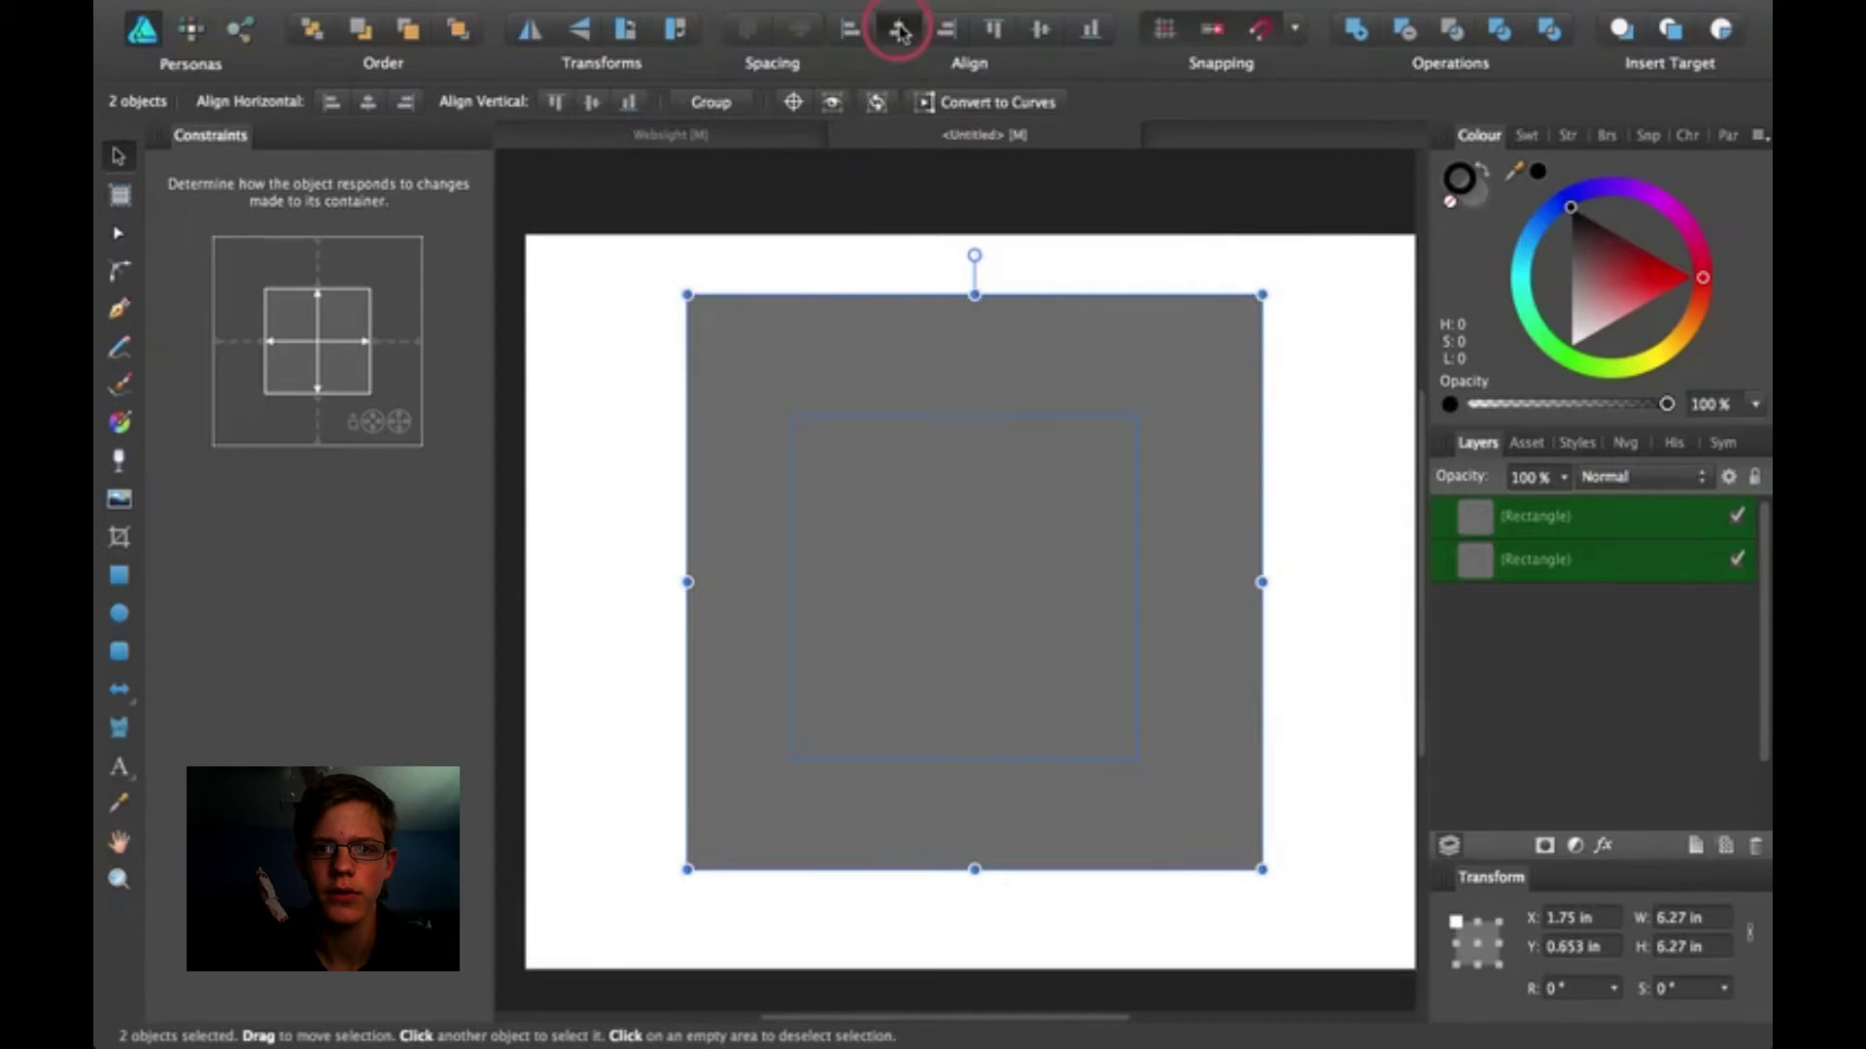
pyautogui.click(1044, 30)
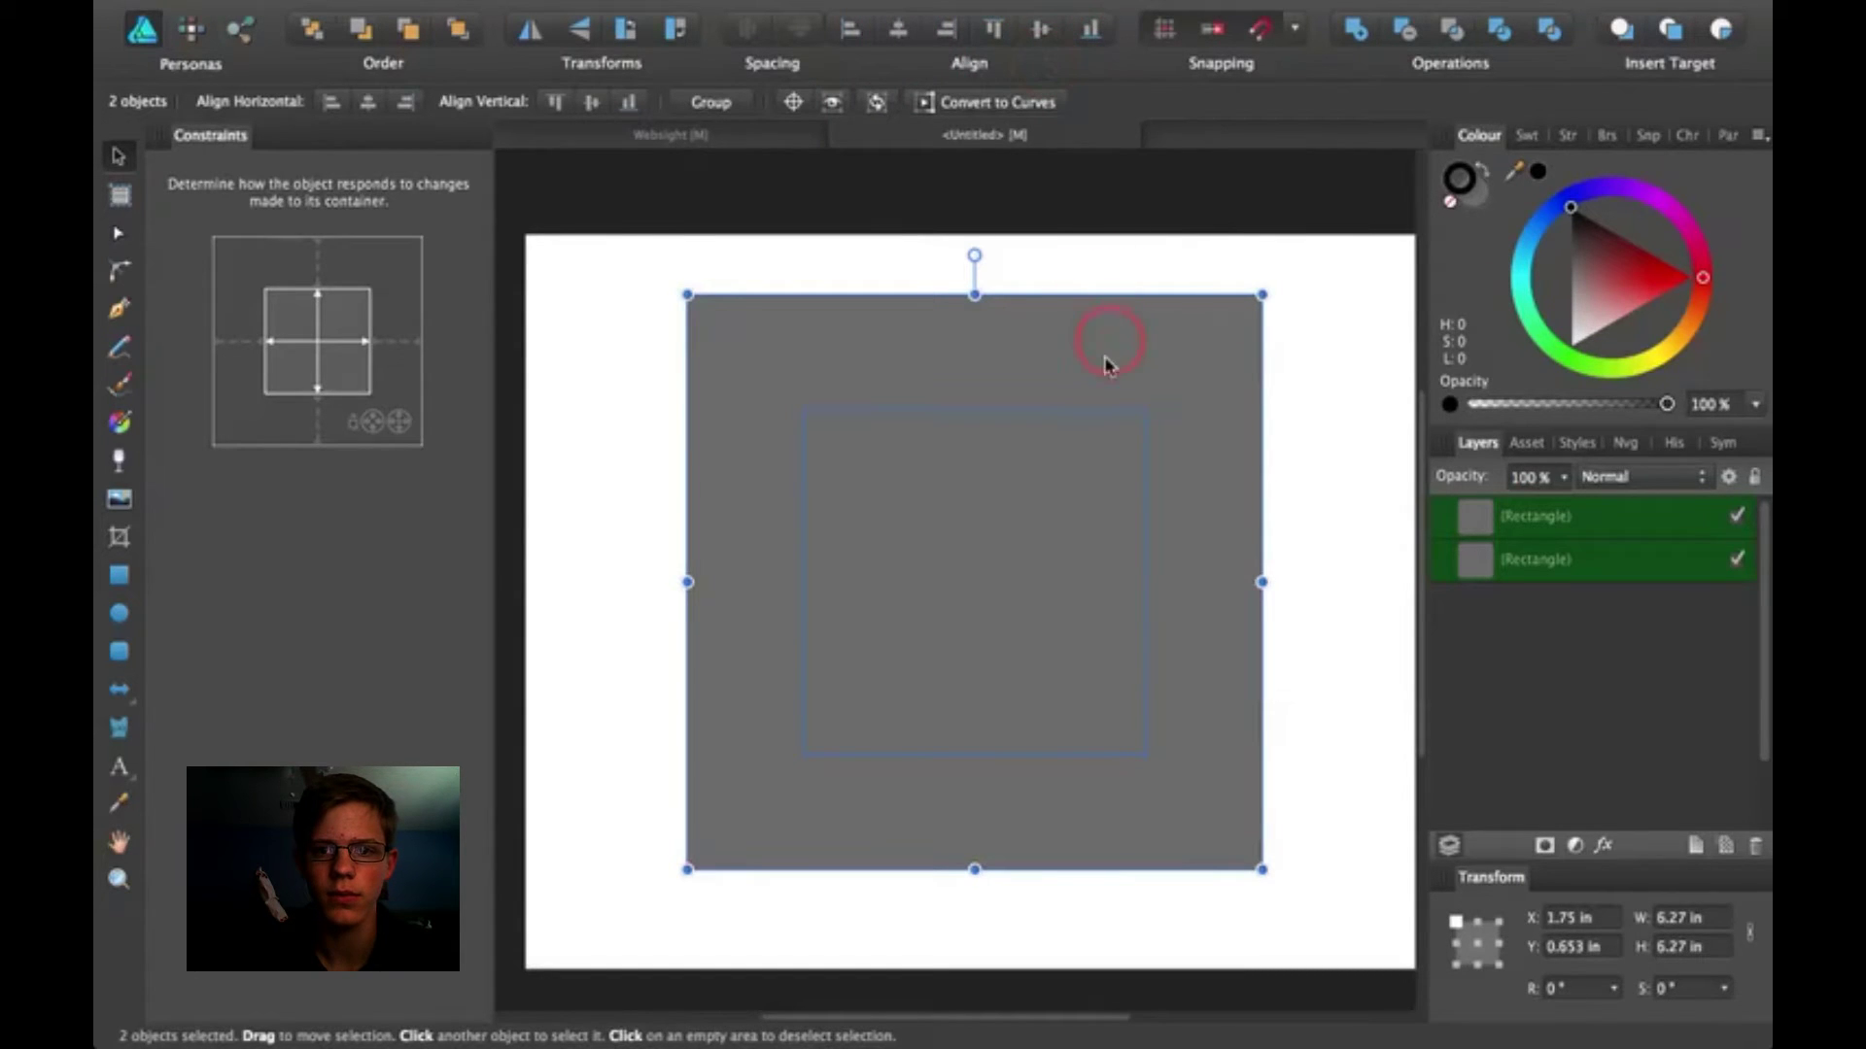
pyautogui.hscroll(5, 1076, 410)
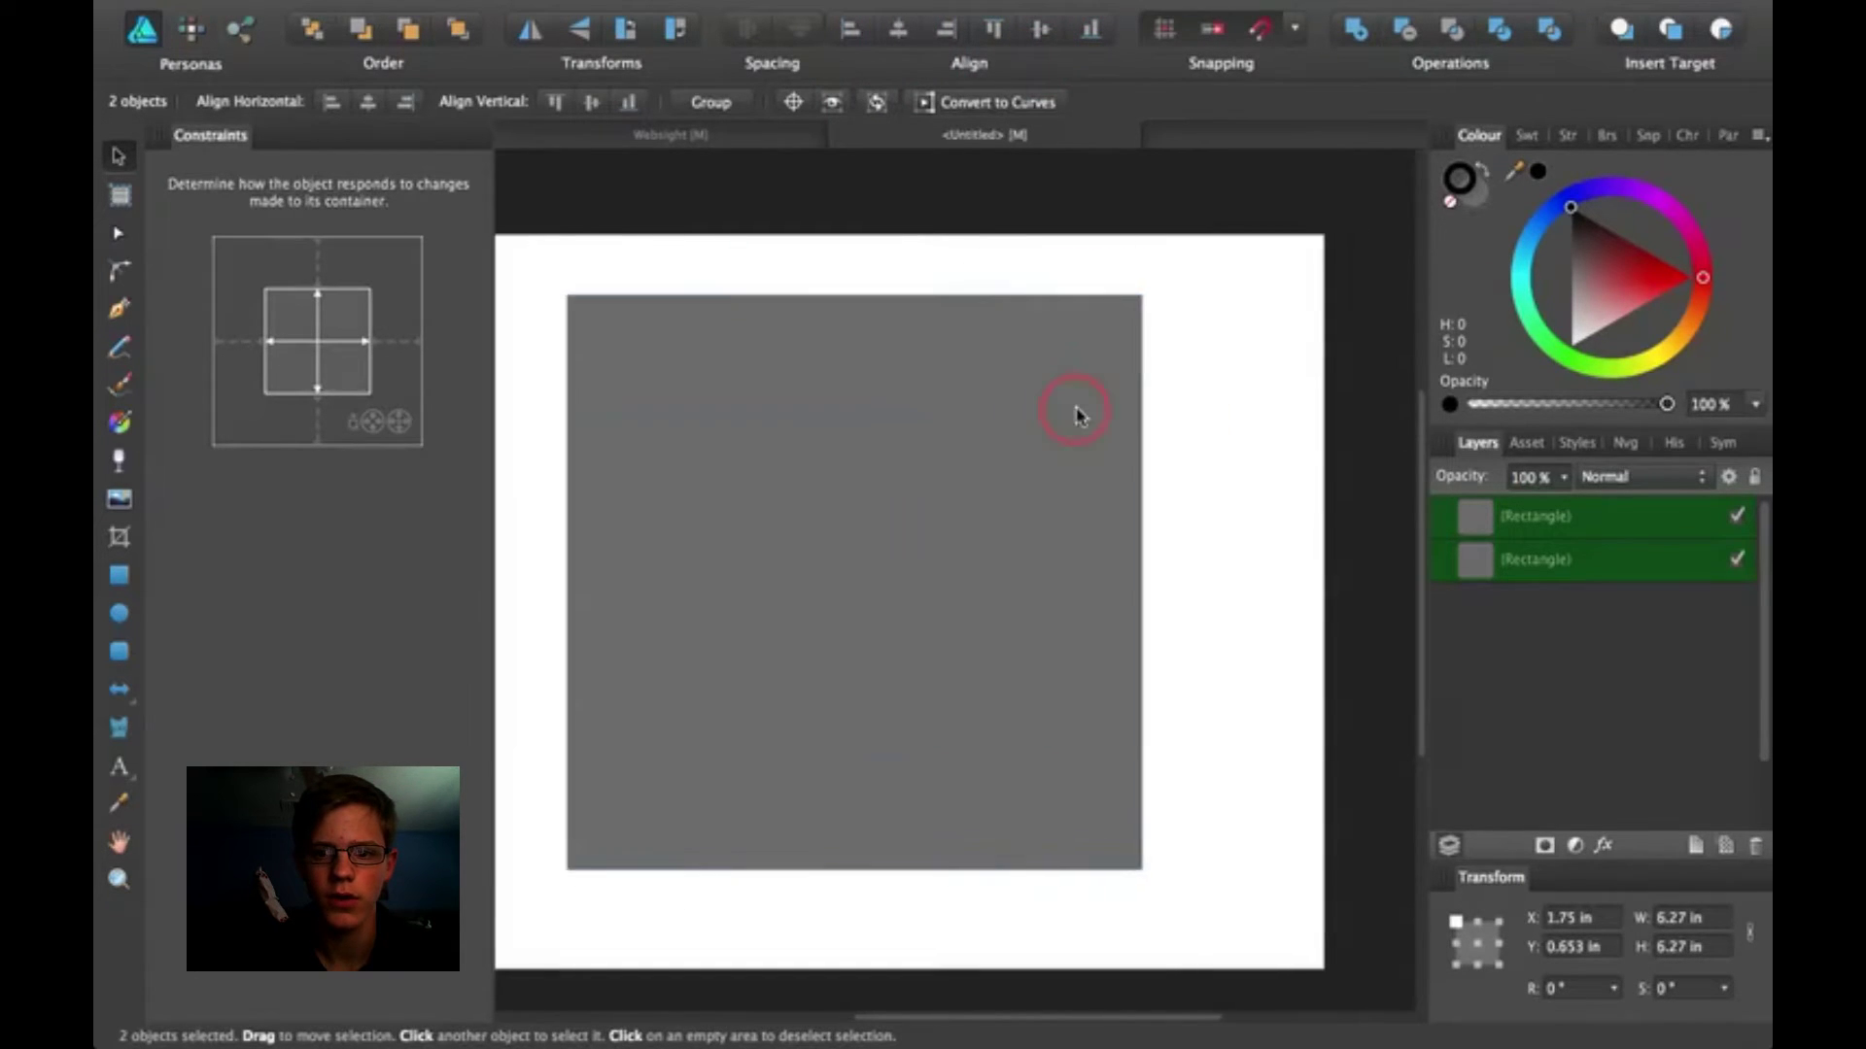
# Step: Fill the inner 3.75 in square with bright blue, then deselect it
pyautogui.hscroll(-3, 1077, 410)
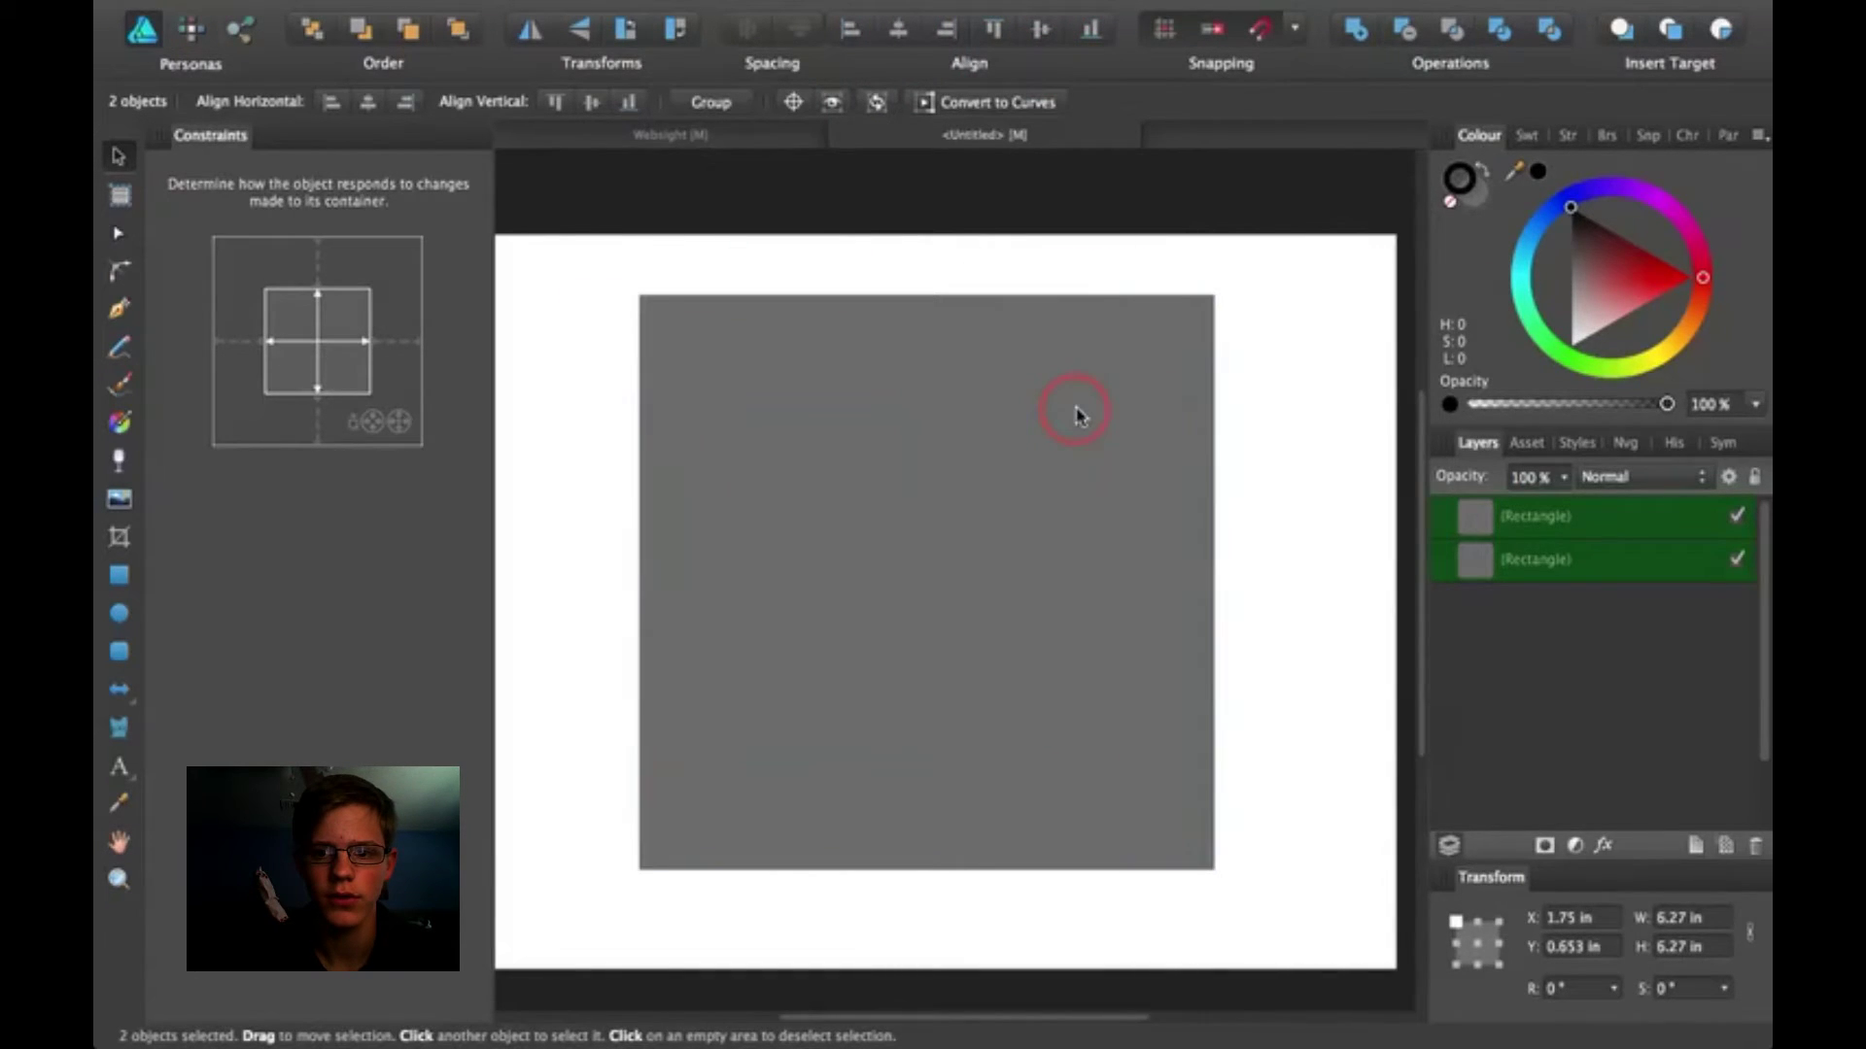
pyautogui.click(955, 505)
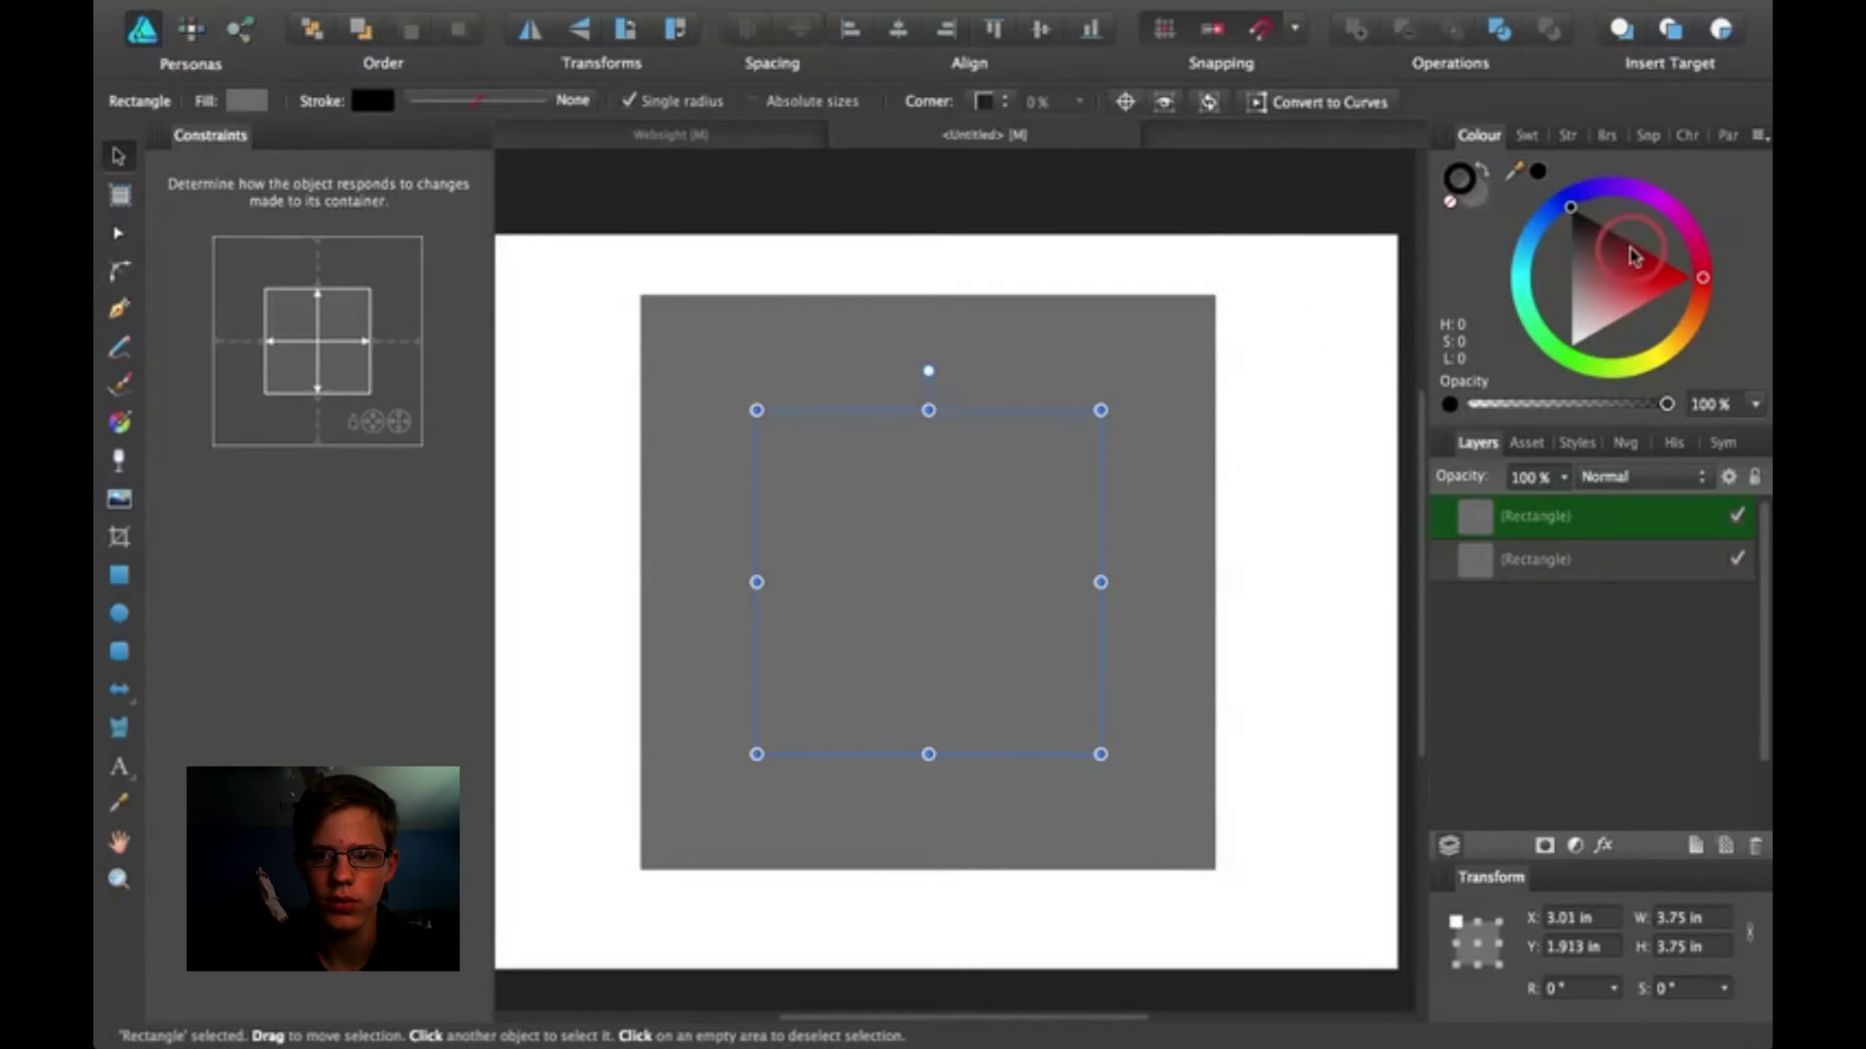
pyautogui.click(1533, 234)
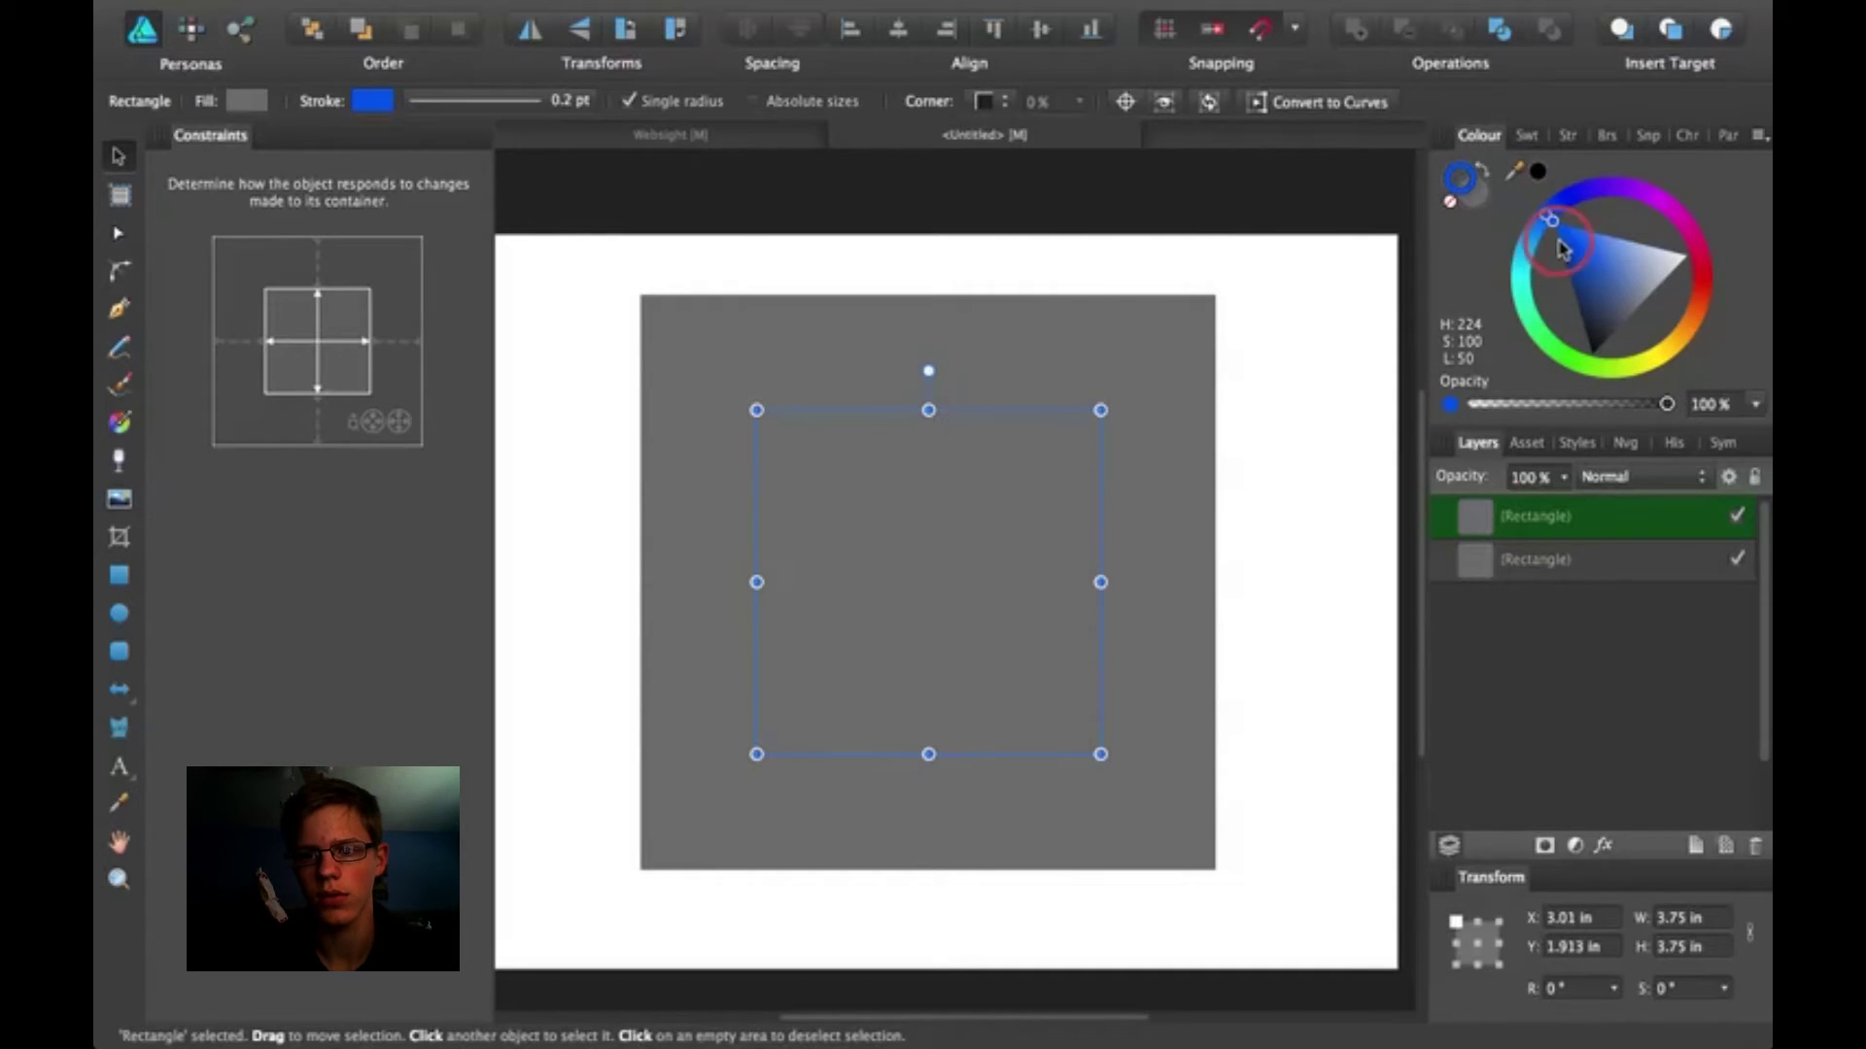
pyautogui.moveTo(1560, 245); pyautogui.dragTo(1522, 255)
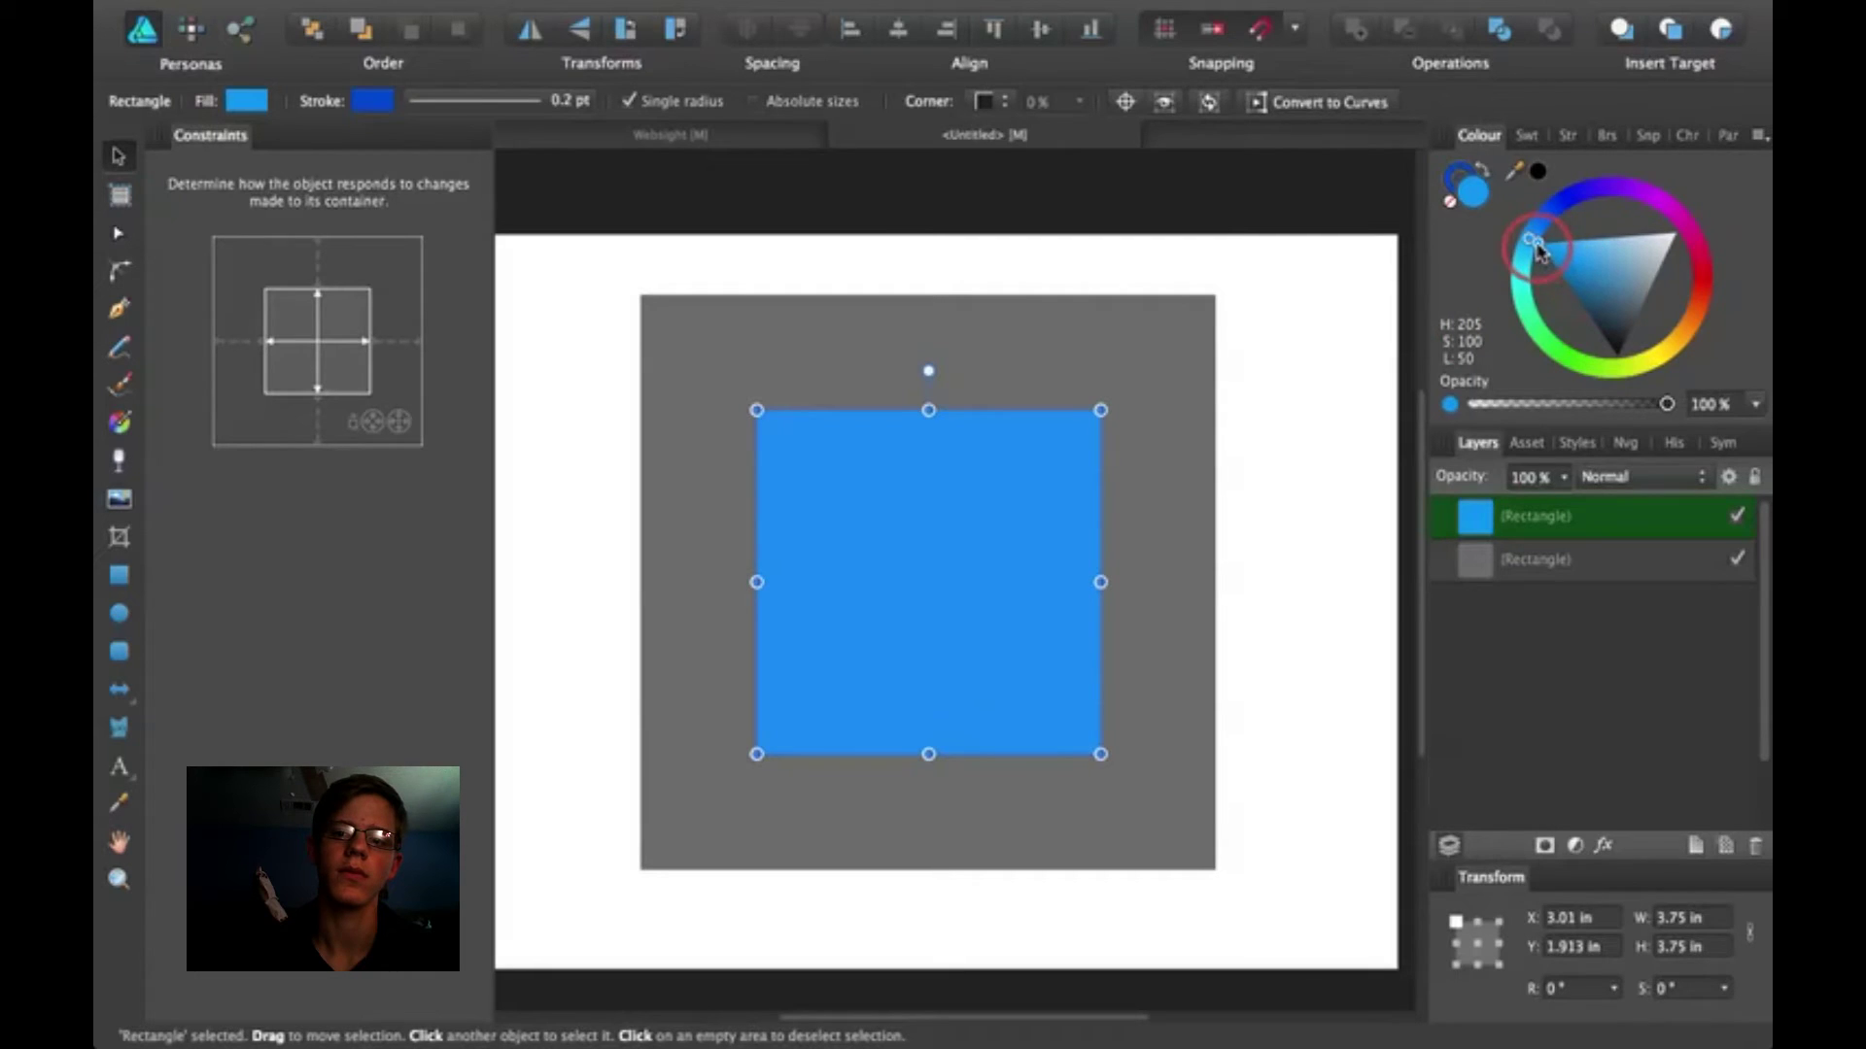
pyautogui.click(1362, 321)
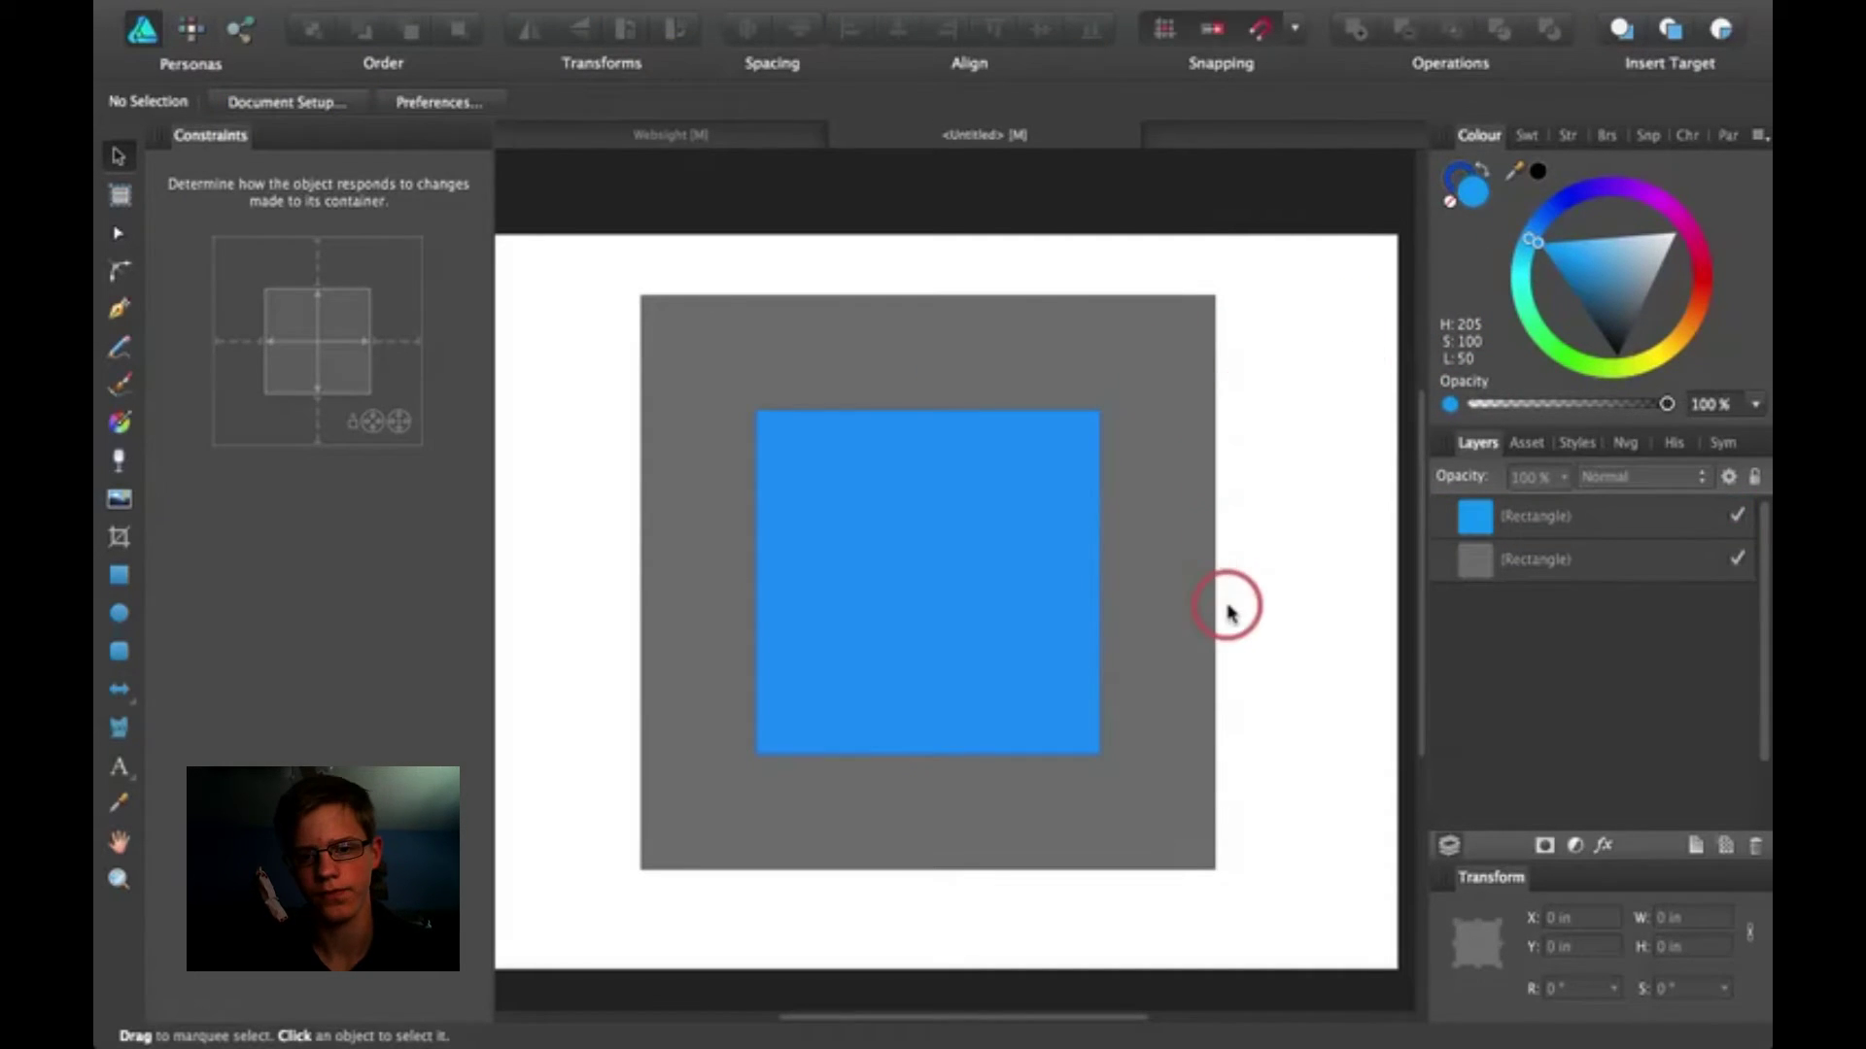
pyautogui.scroll(-1, 1232, 604)
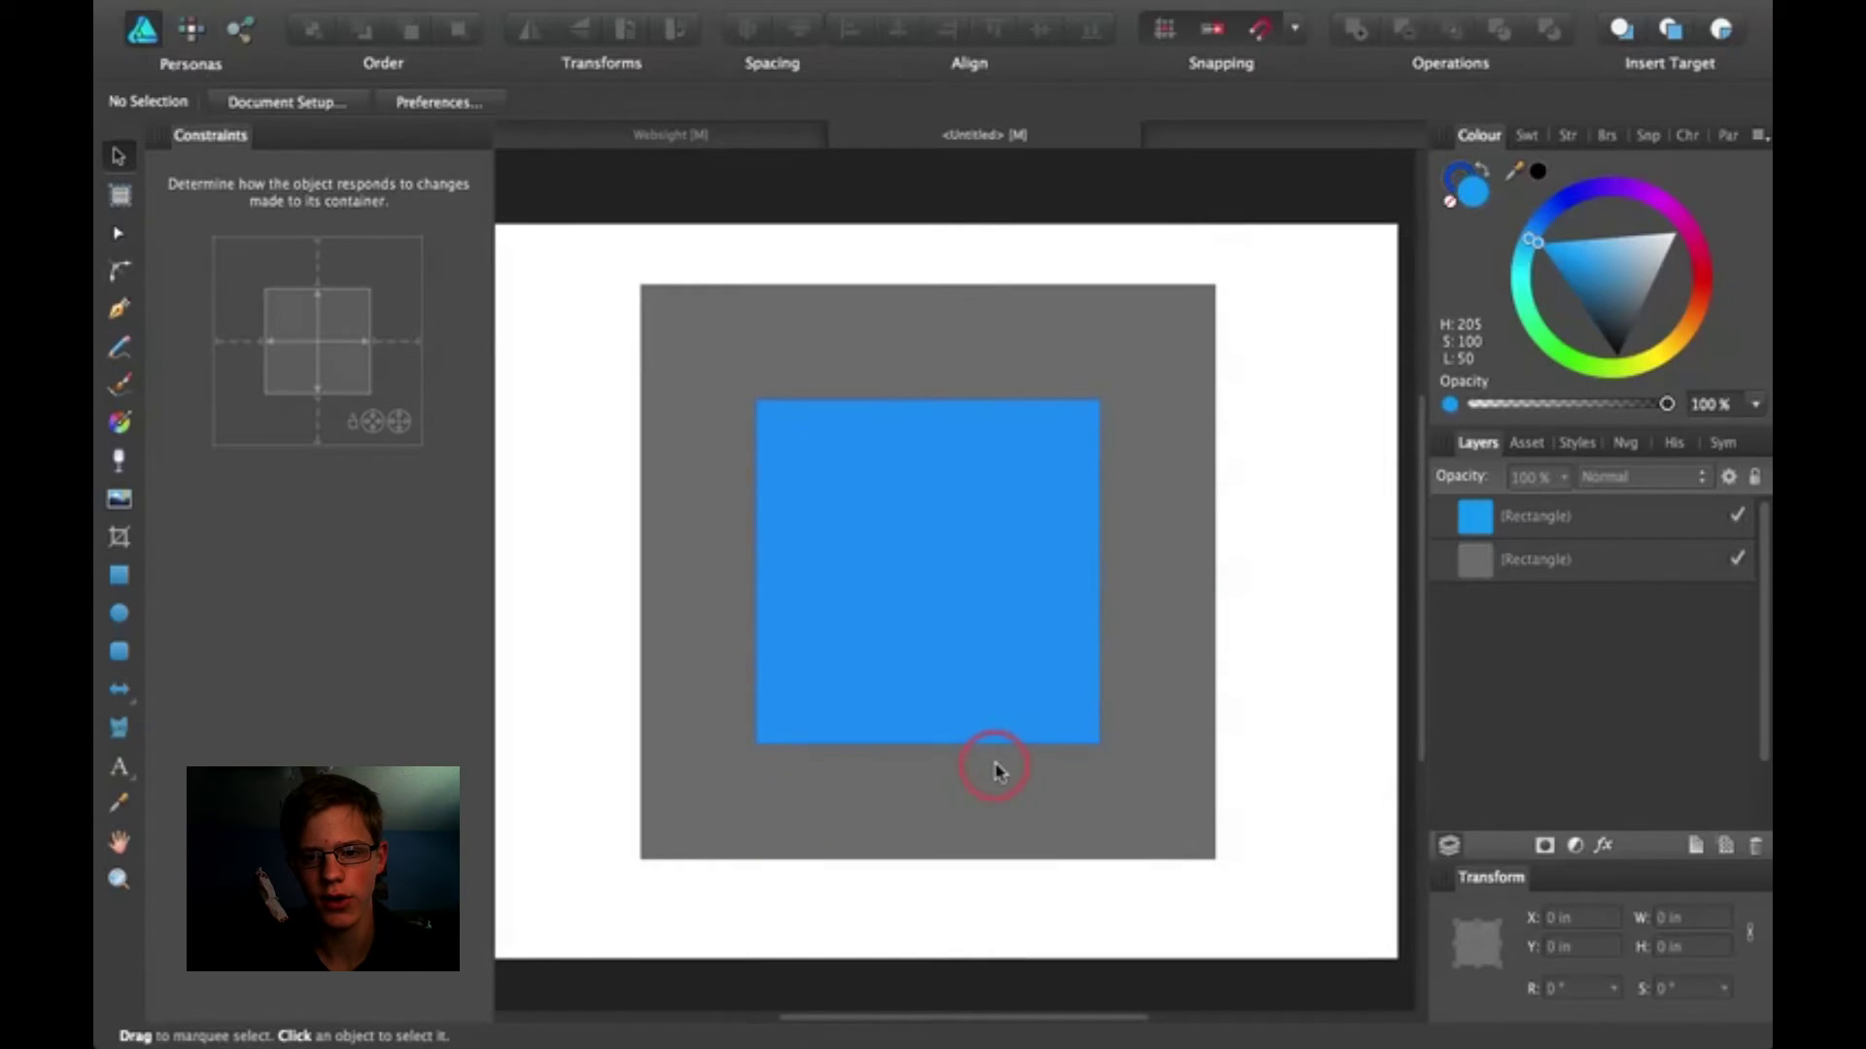
pyautogui.hscroll(-1, 995, 775)
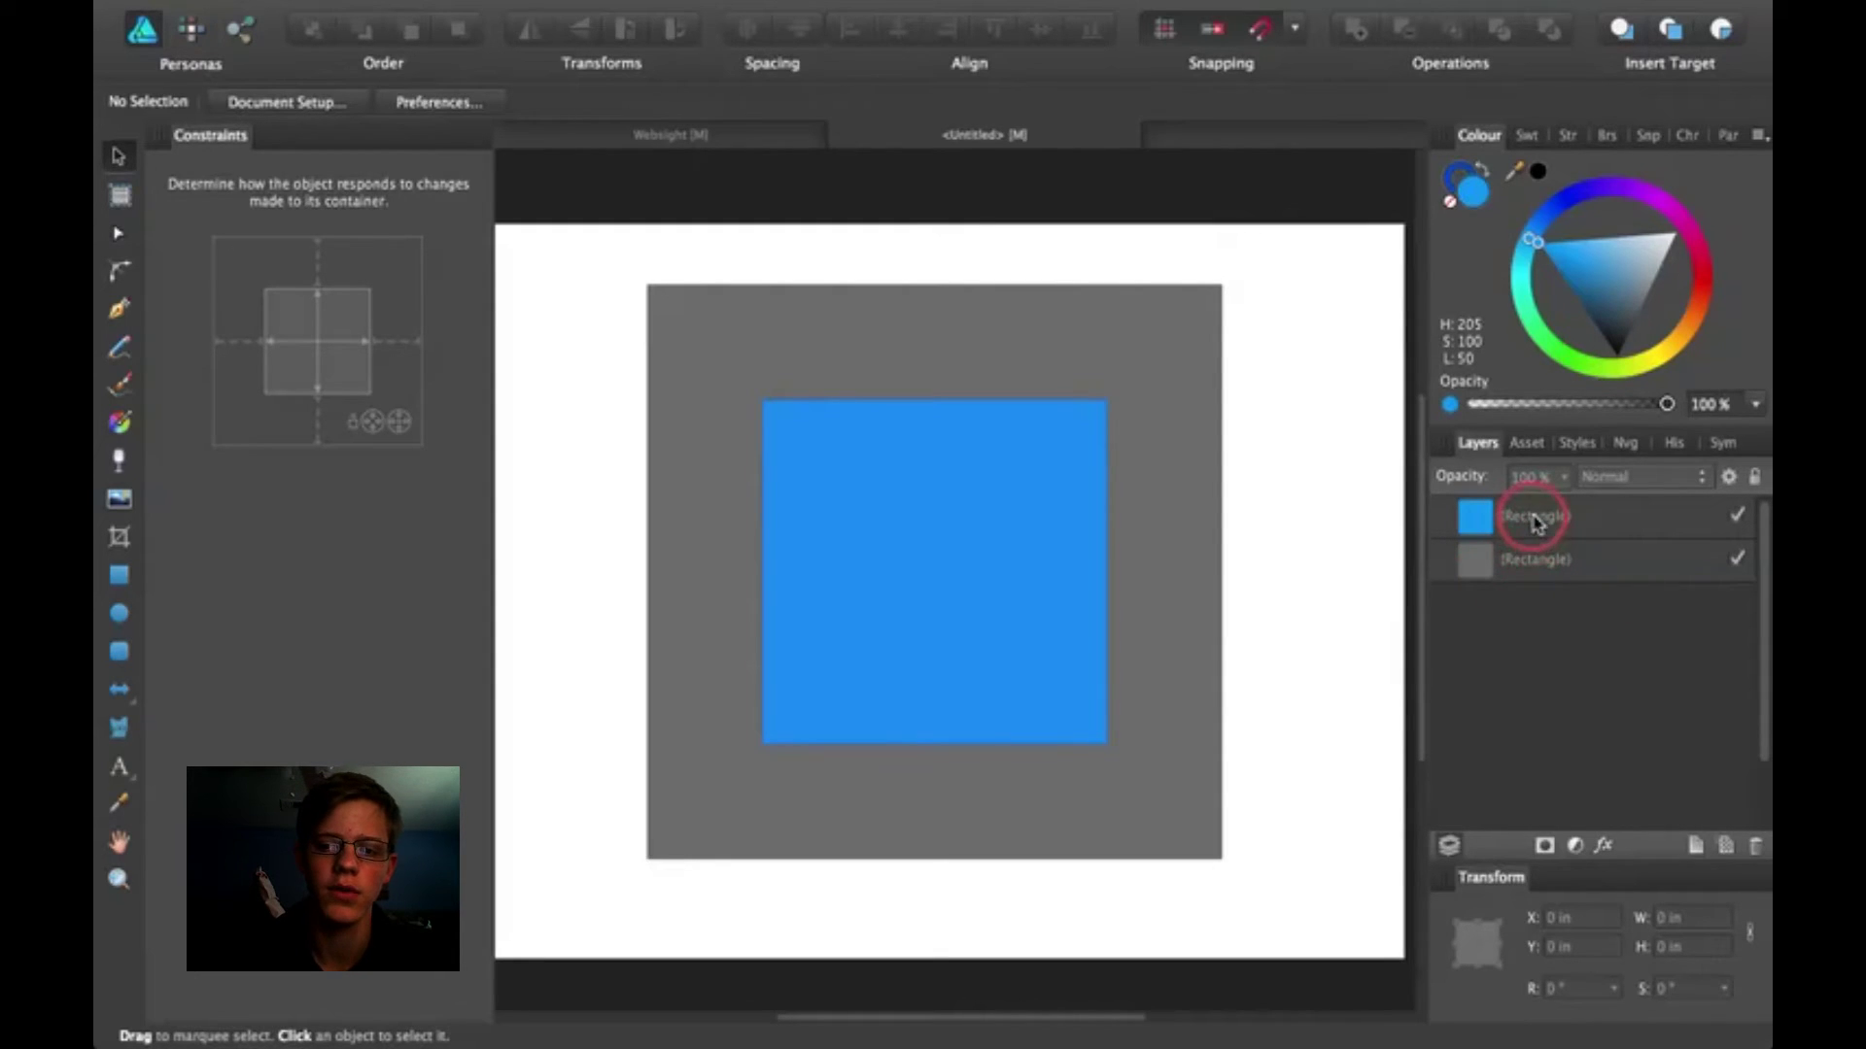
pyautogui.moveTo(1555, 533); pyautogui.dragTo(1595, 571)
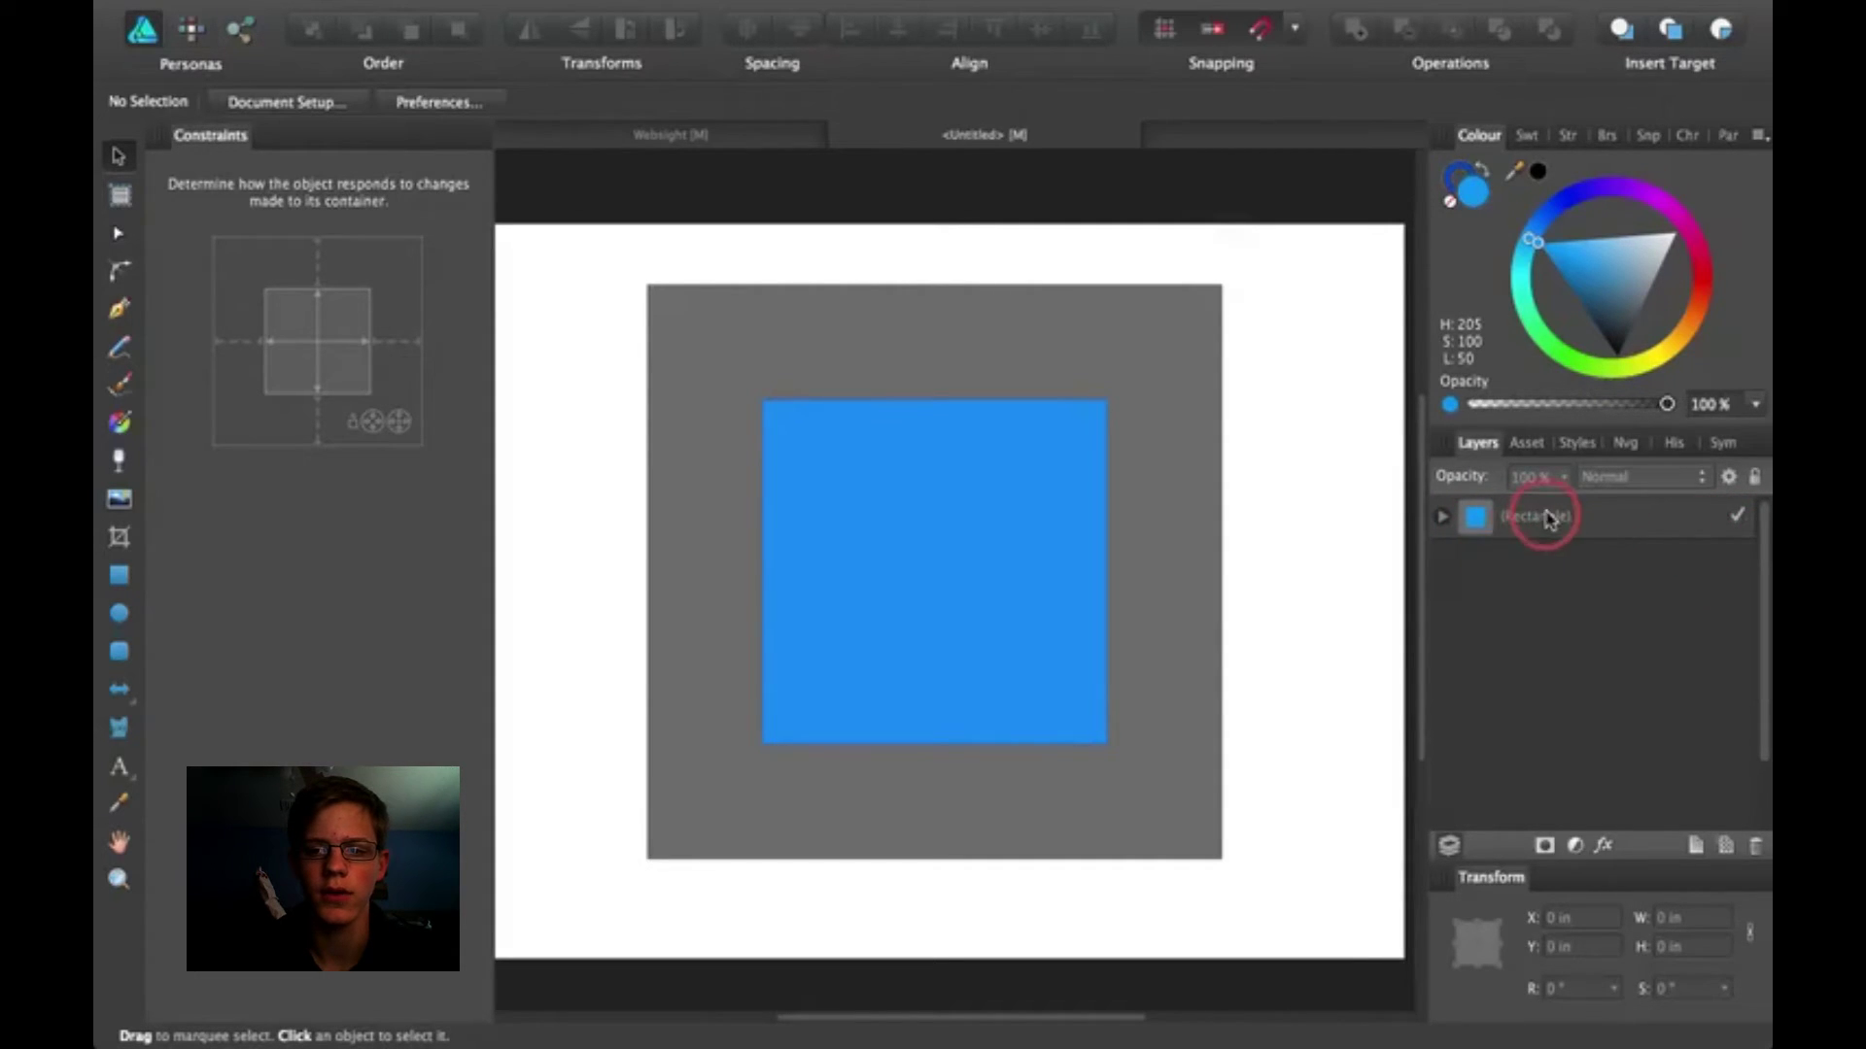
# Step: Rename the outer grey rectangle's layer to Parent and expand it
pyautogui.doubleClick(1545, 522)
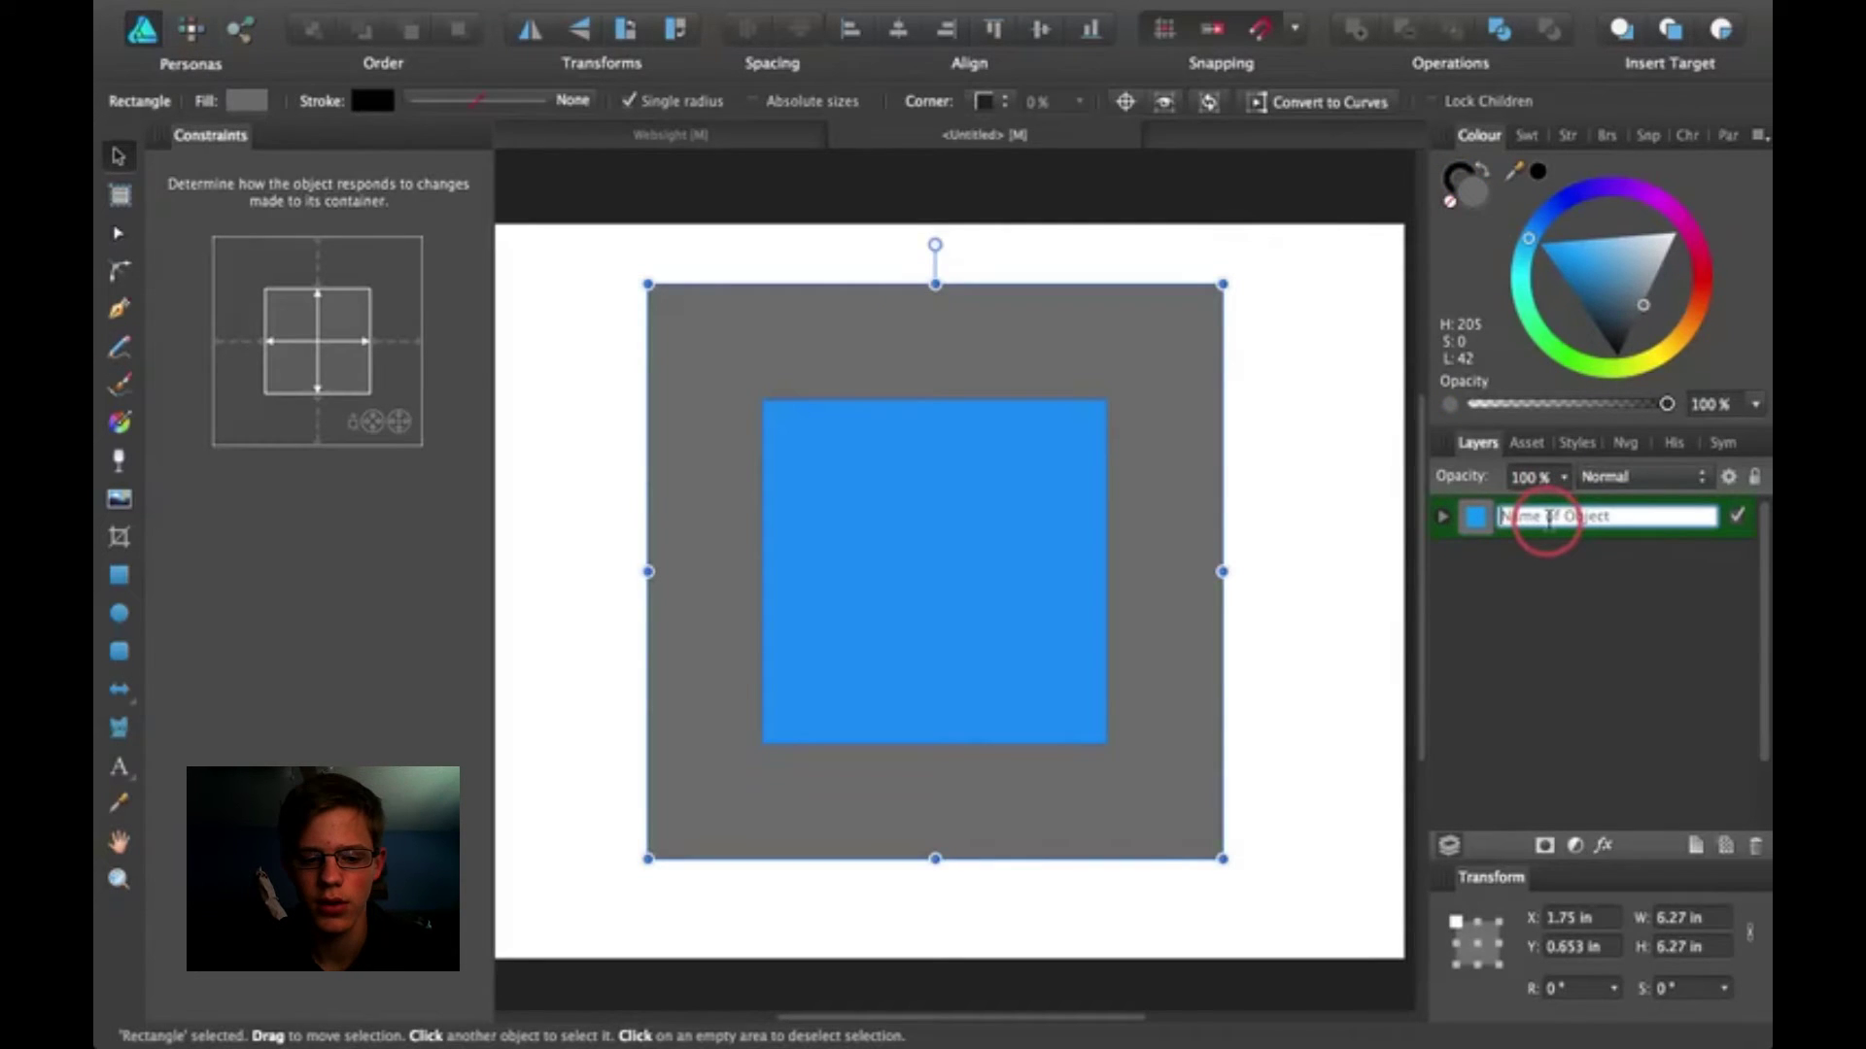
pyautogui.write('Parent')
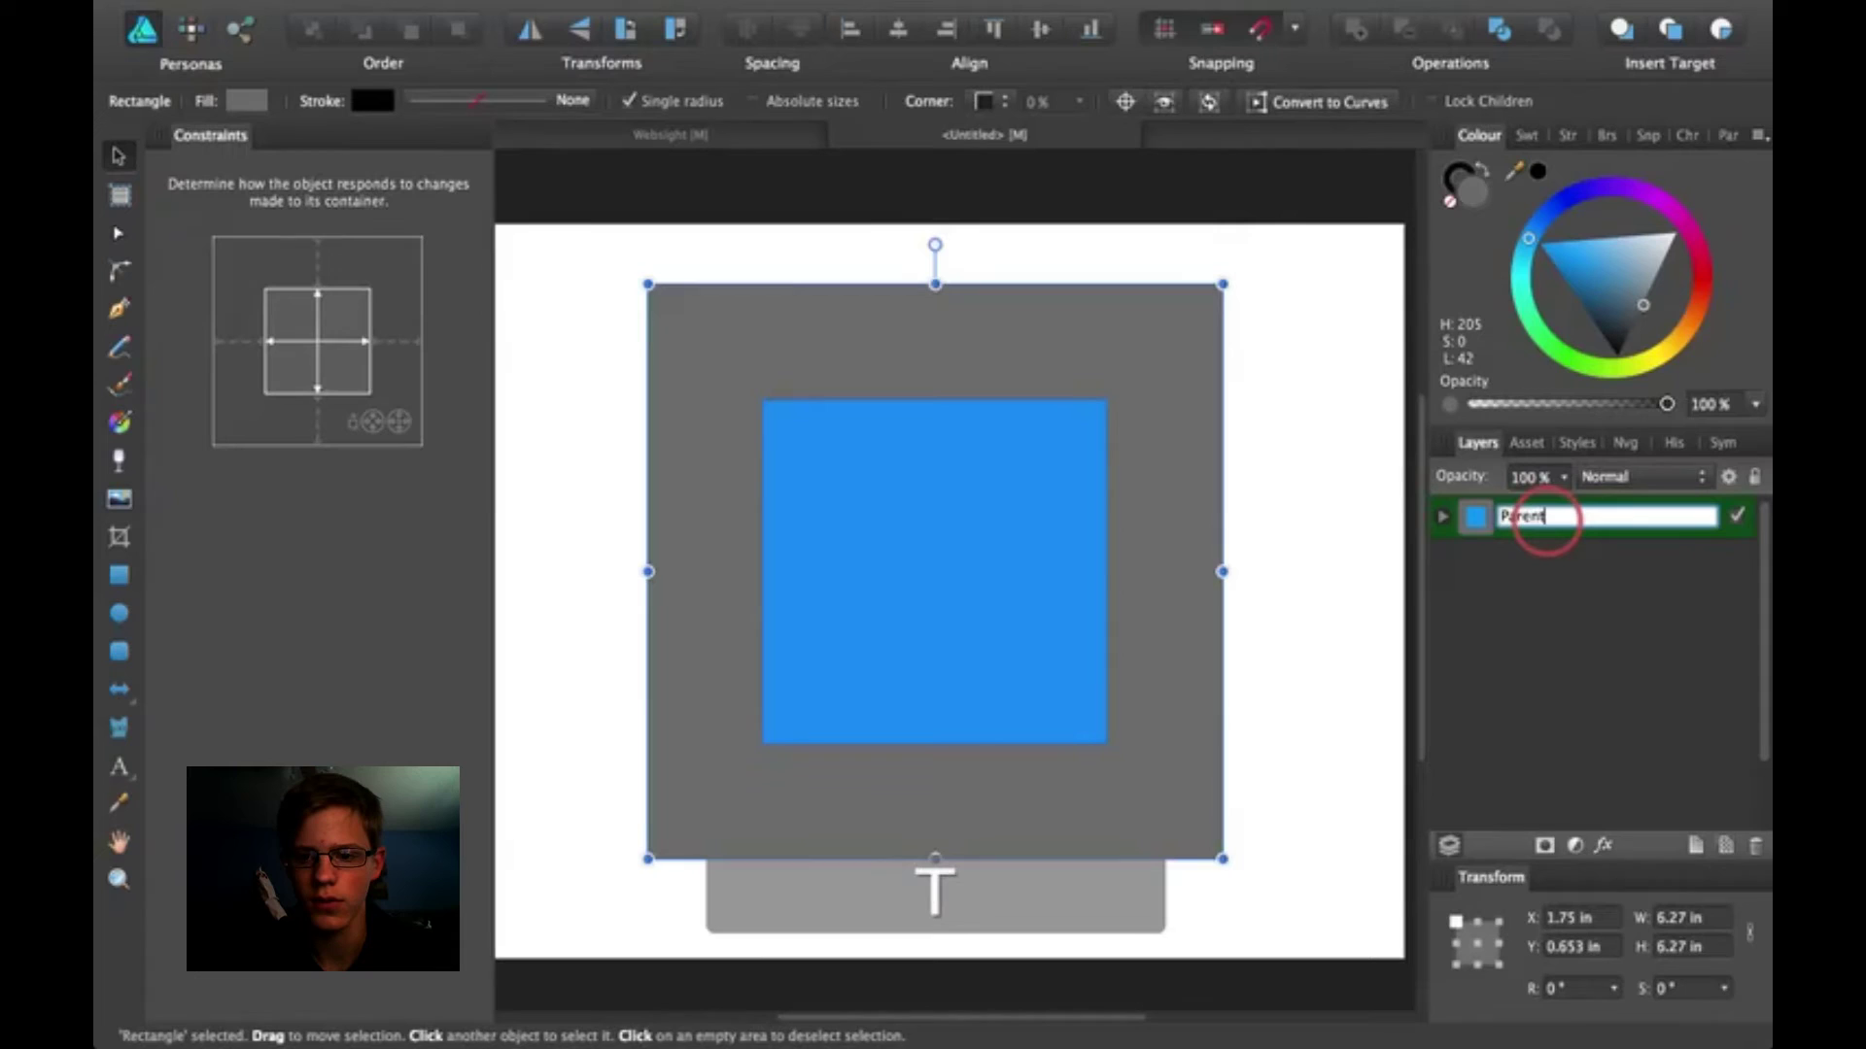
pyautogui.press('Return')
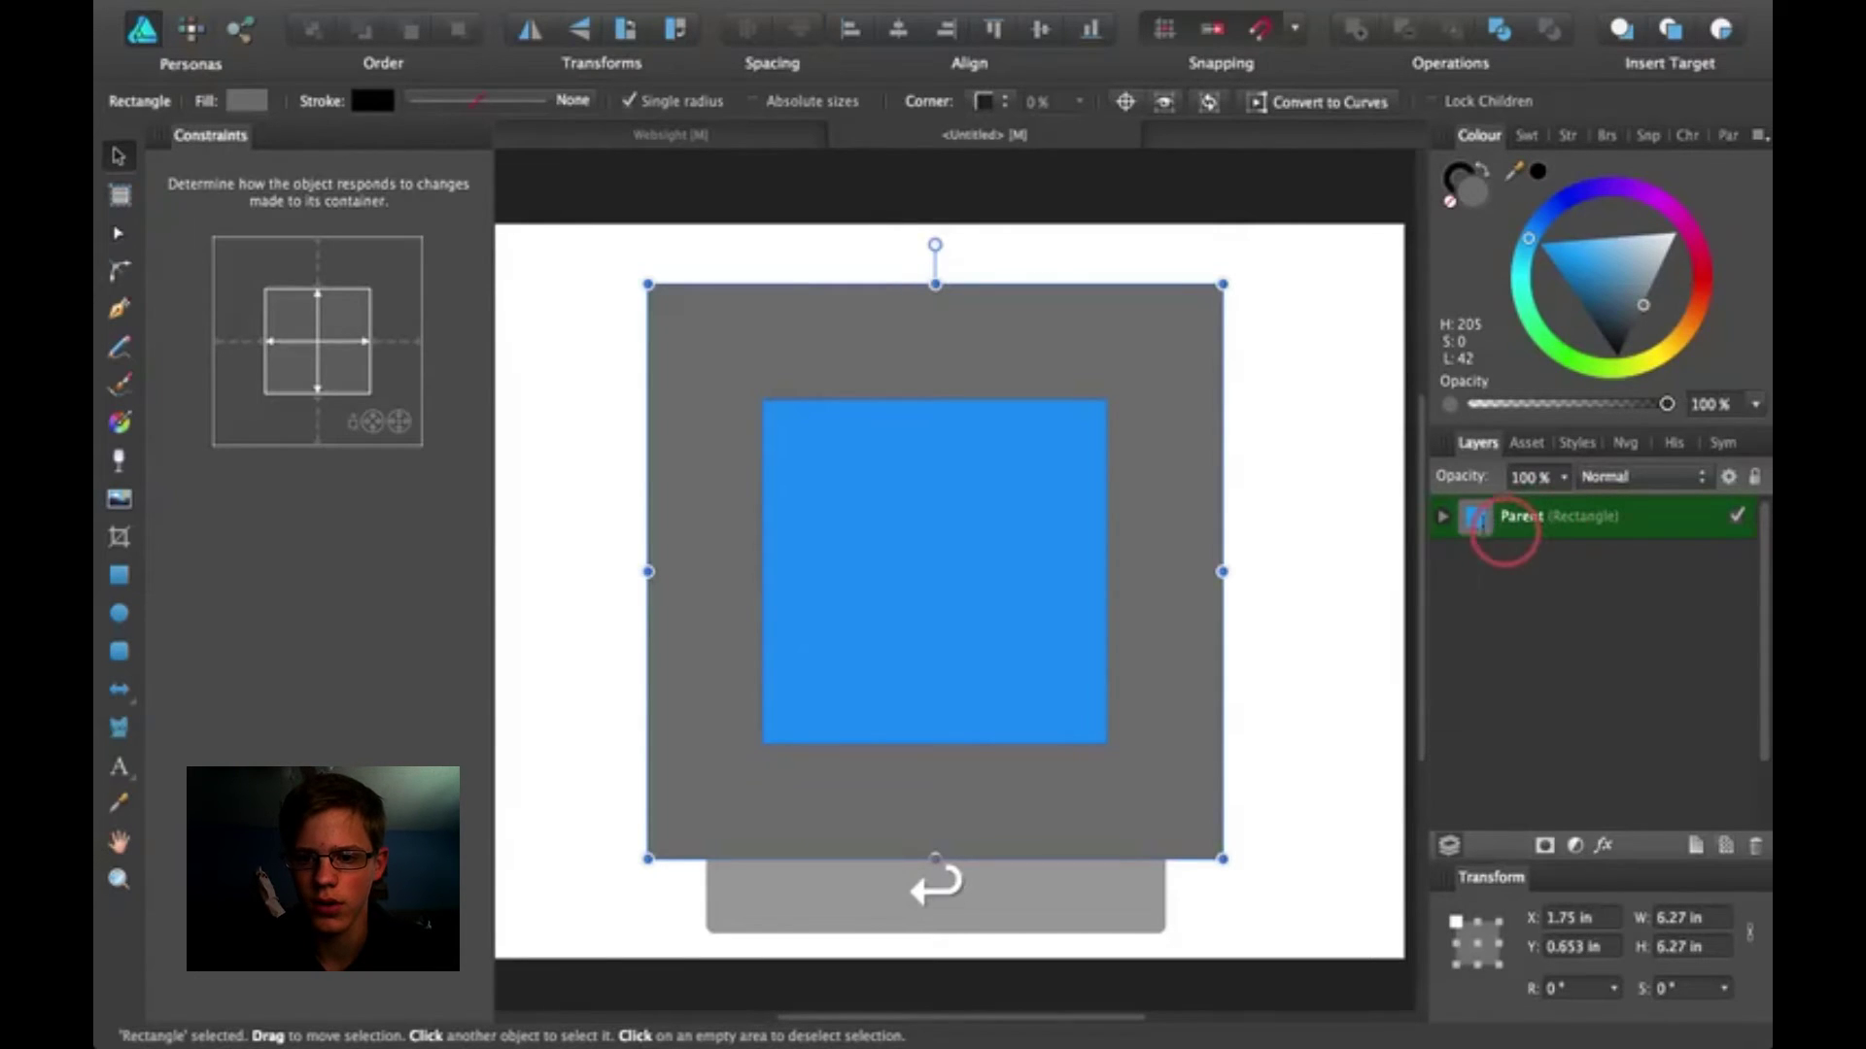
pyautogui.click(1440, 517)
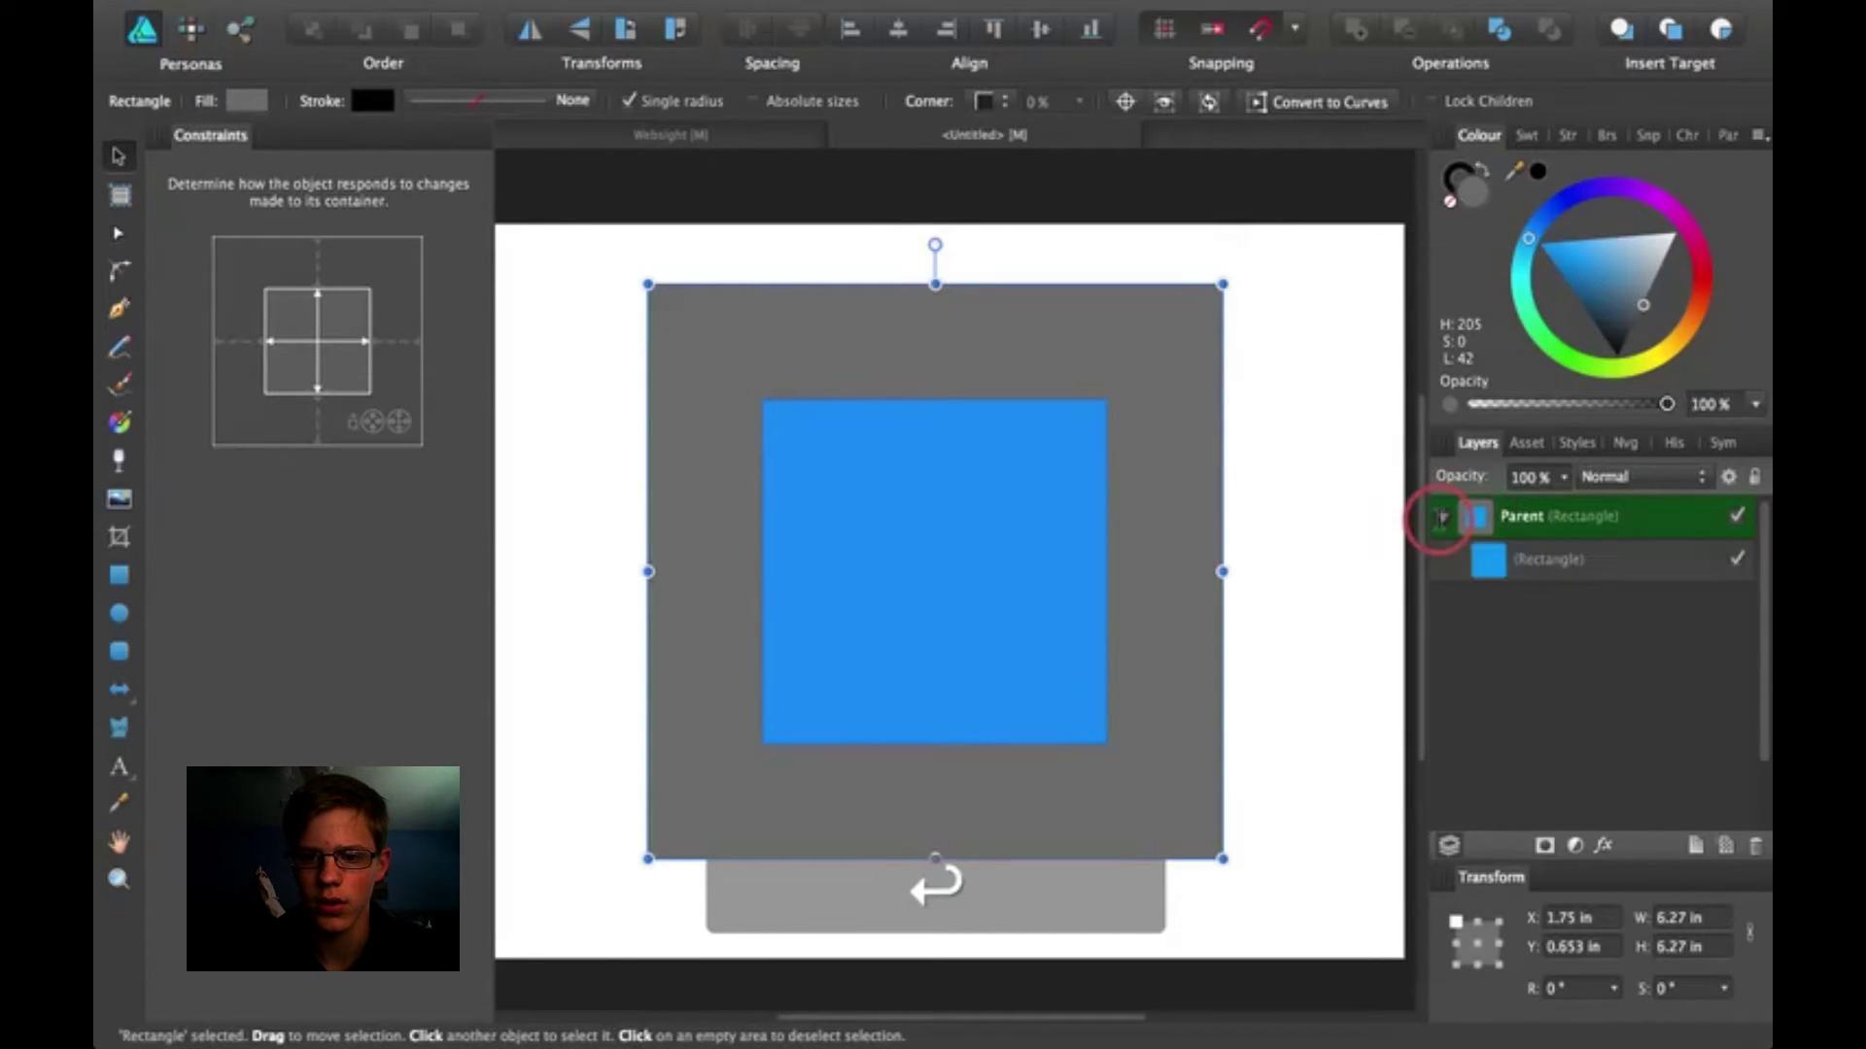
# Step: Rename the nested blue rectangle's layer to Child and leave it selected
pyautogui.click(1574, 566)
pyautogui.doubleClick(1568, 561)
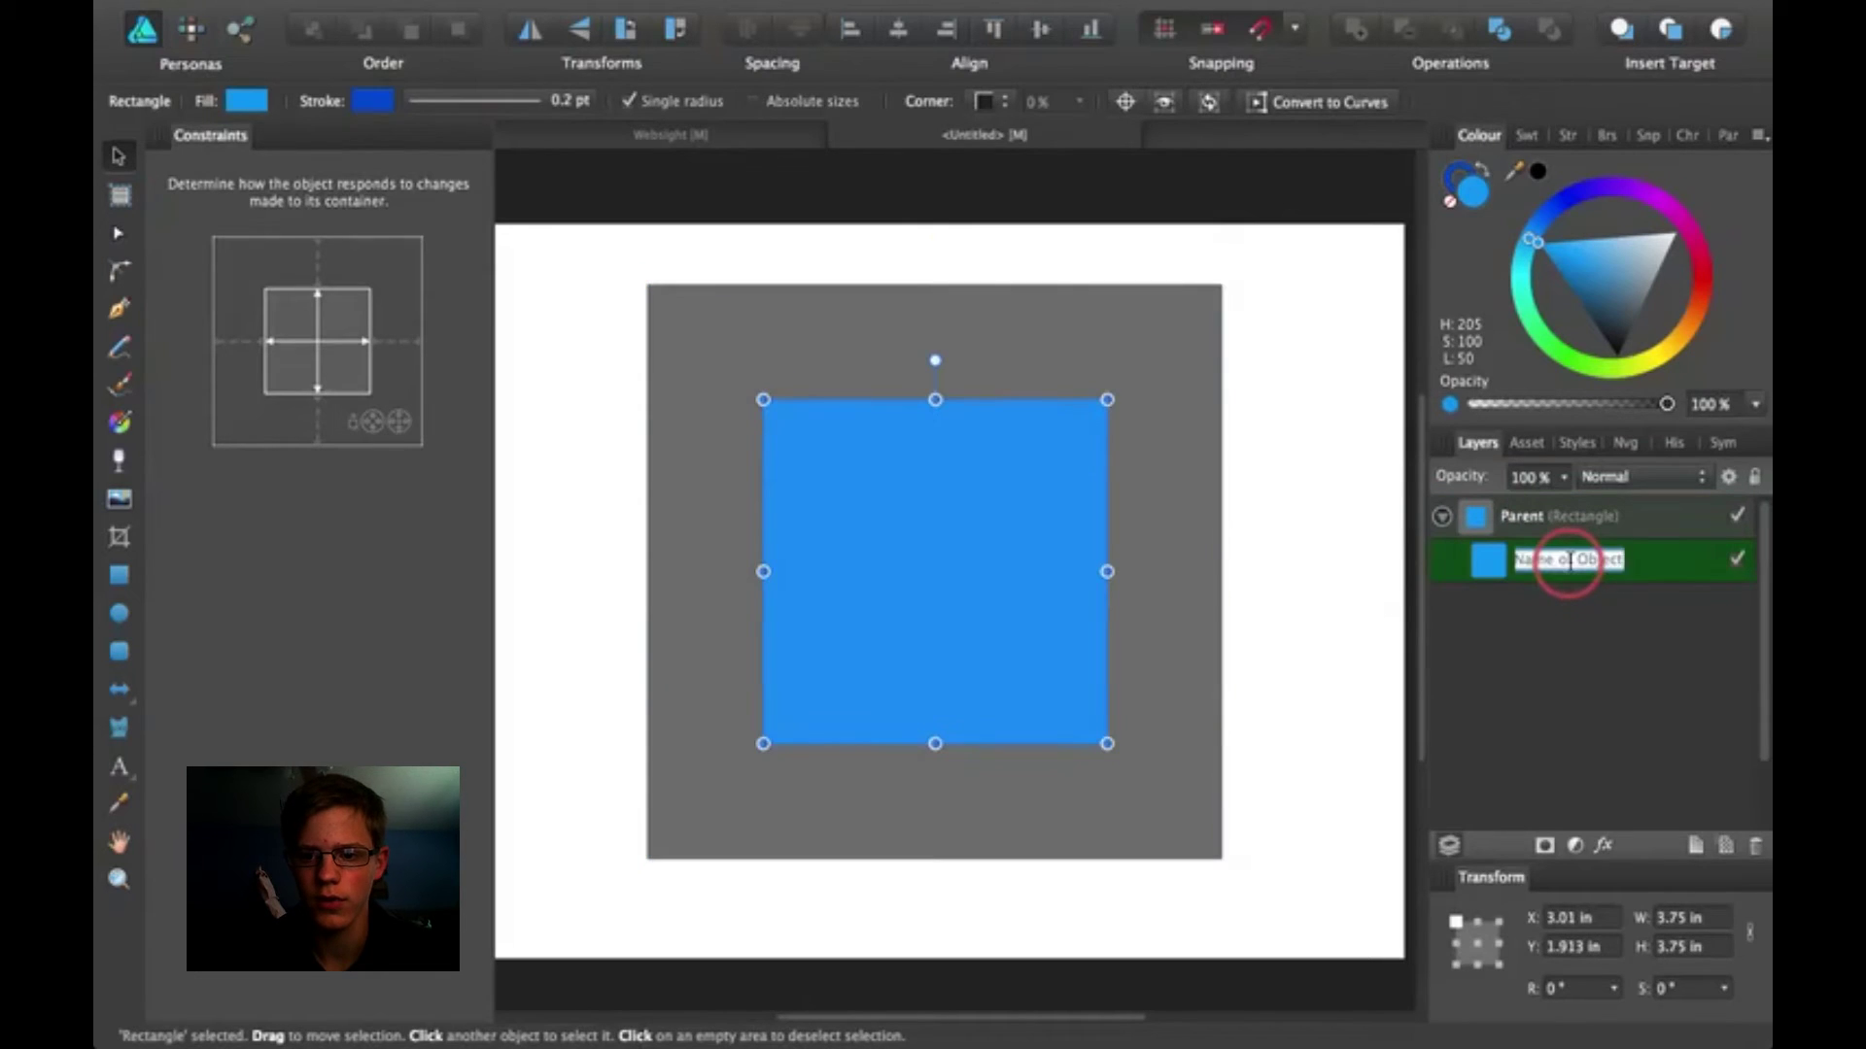
pyautogui.write('Ch')
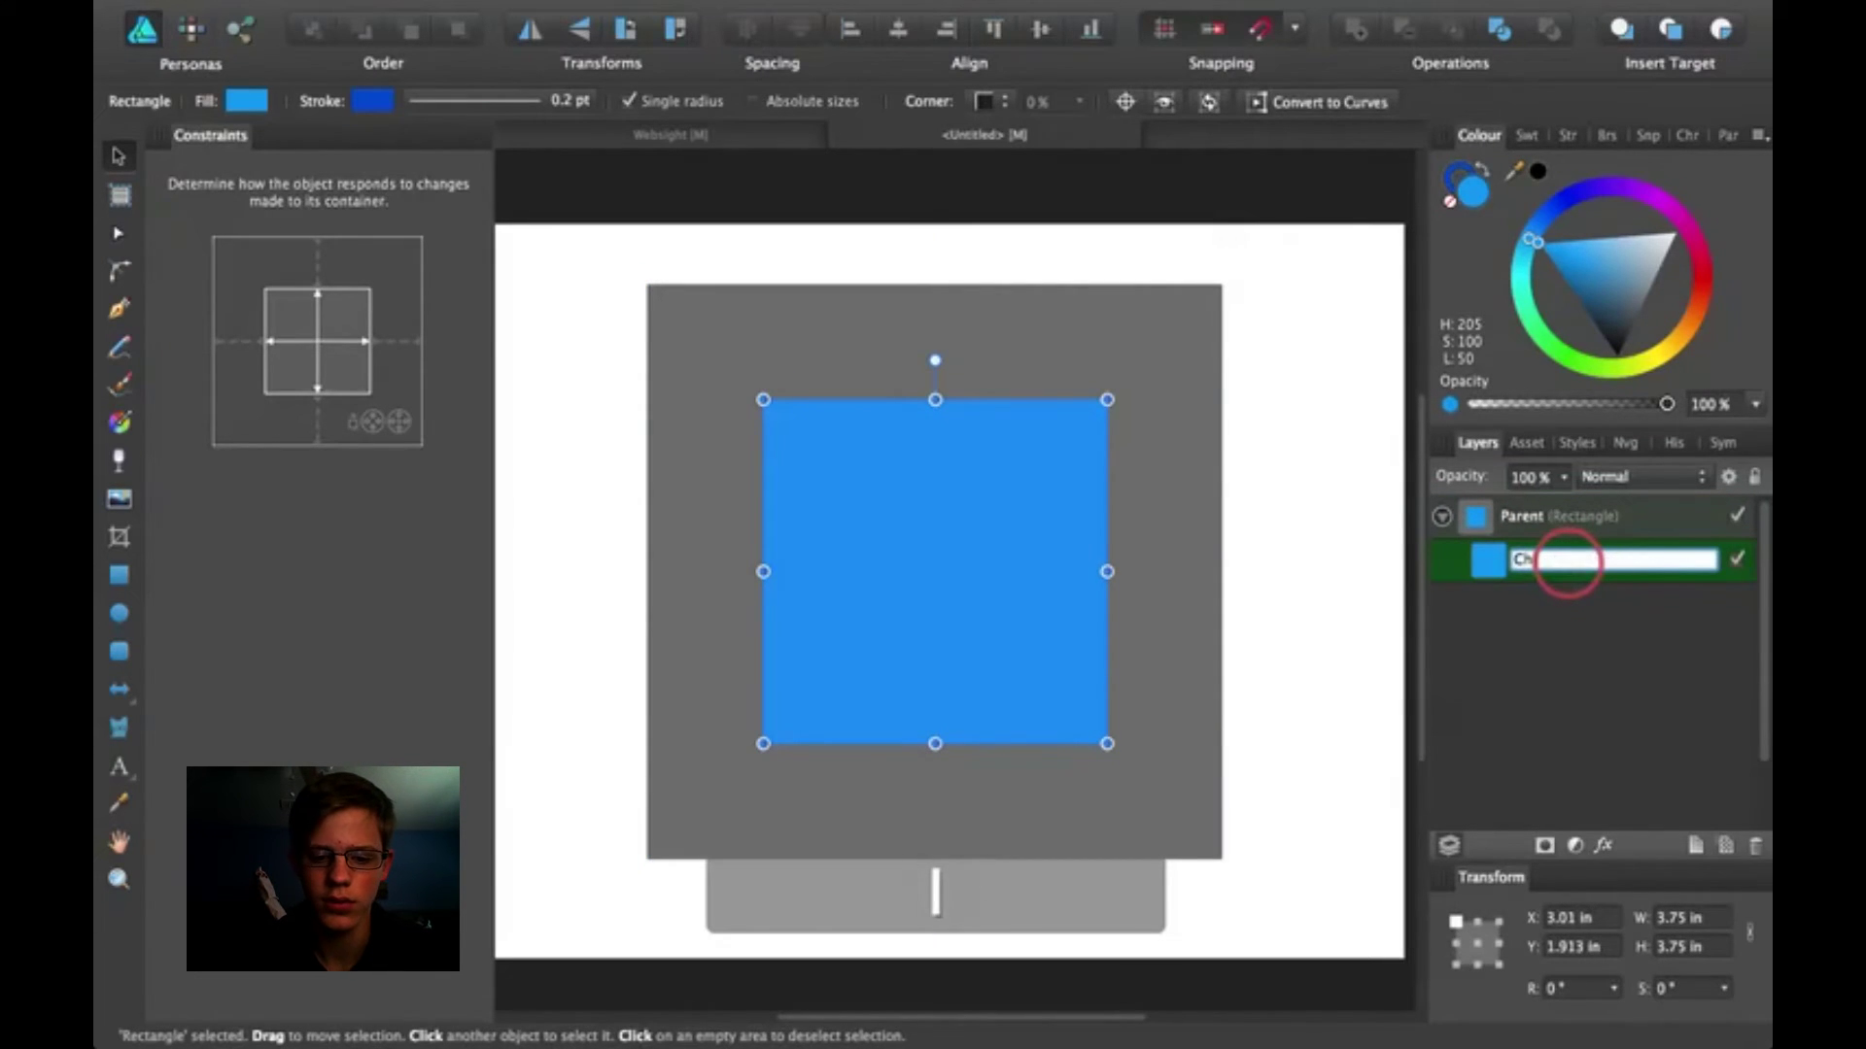
pyautogui.write('ild')
pyautogui.press('Return')
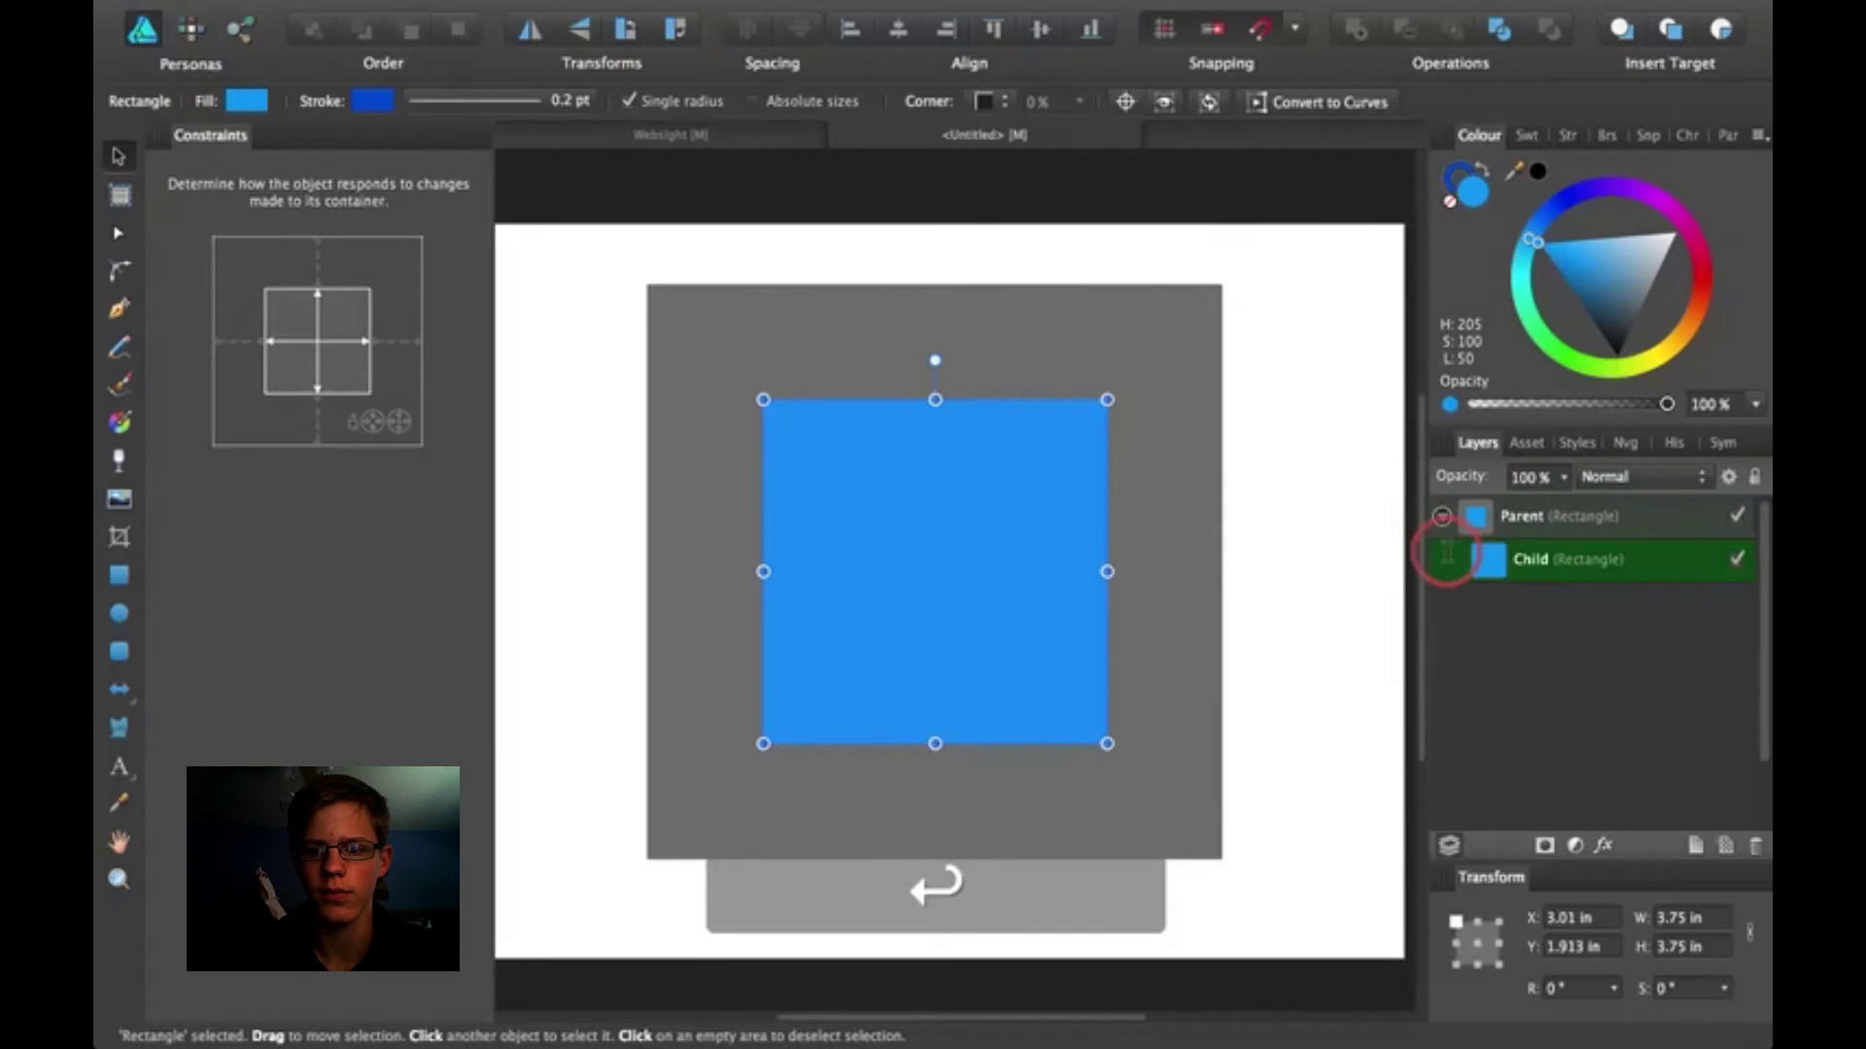
pyautogui.click(1346, 522)
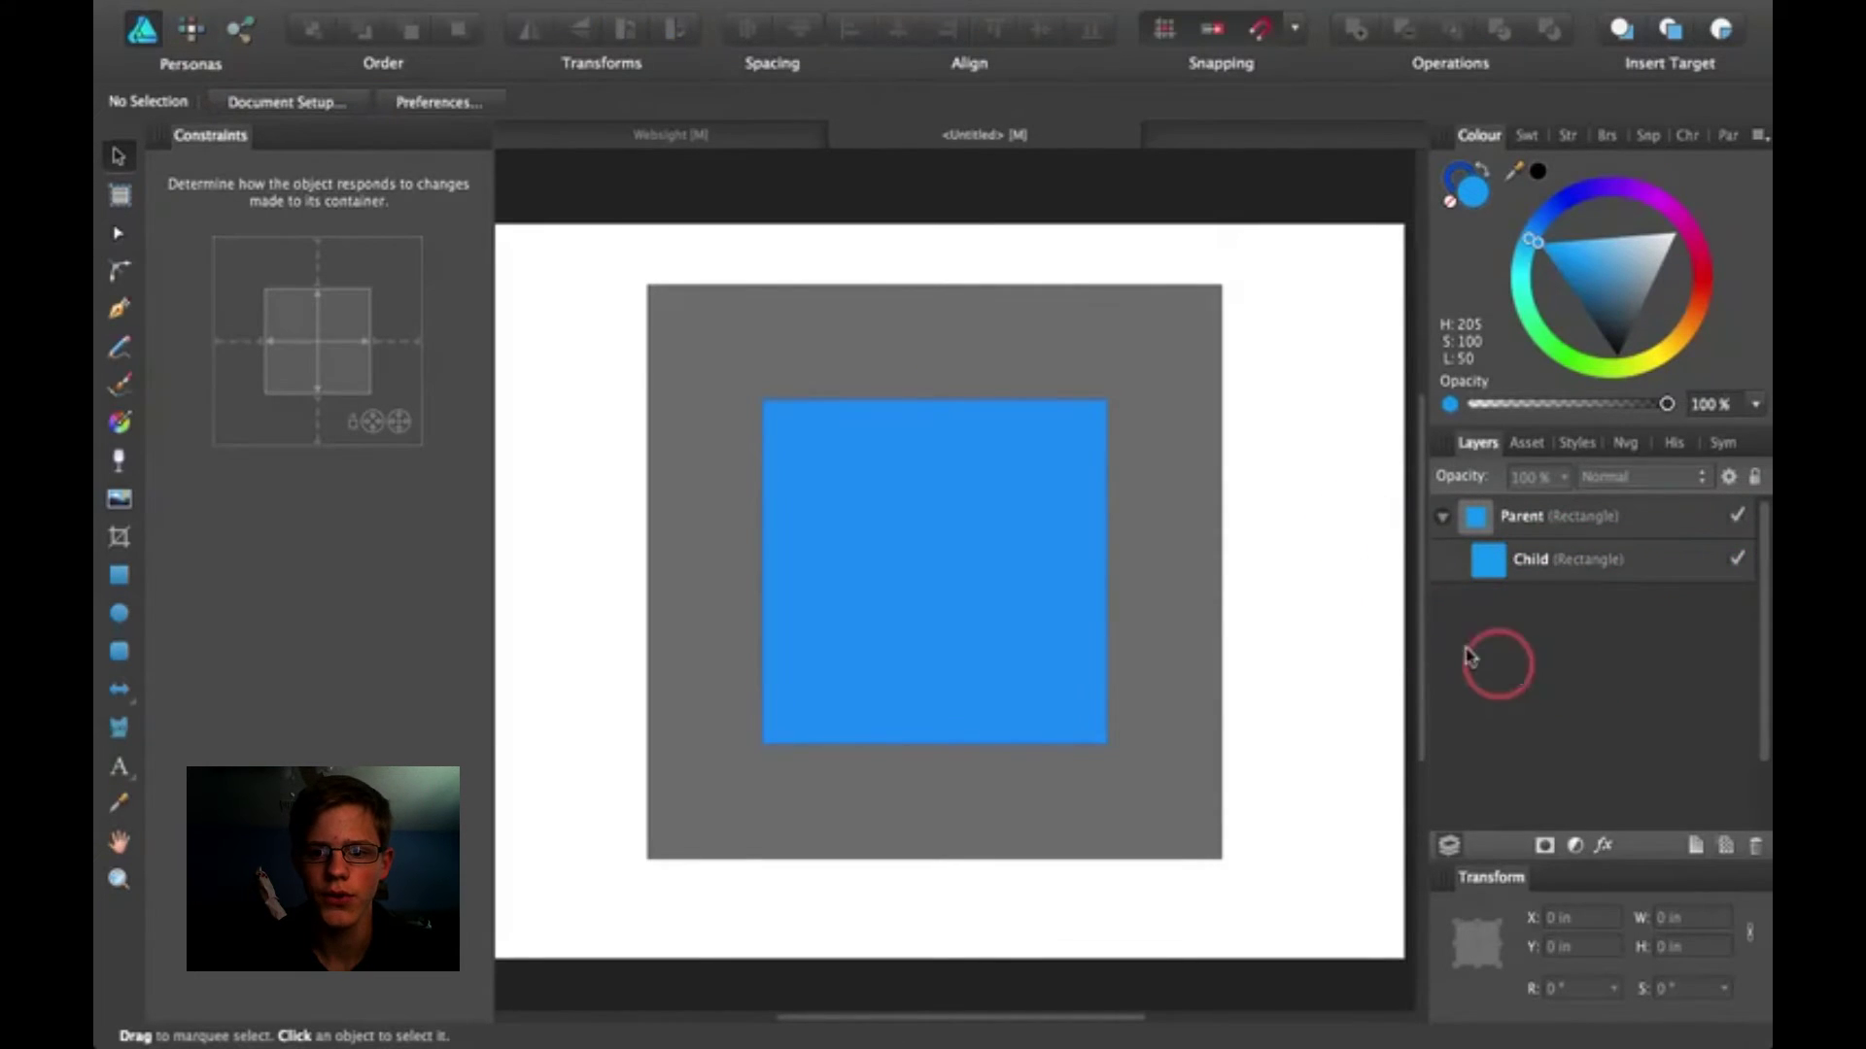
pyautogui.scroll(1, 1278, 612)
pyautogui.click(1558, 564)
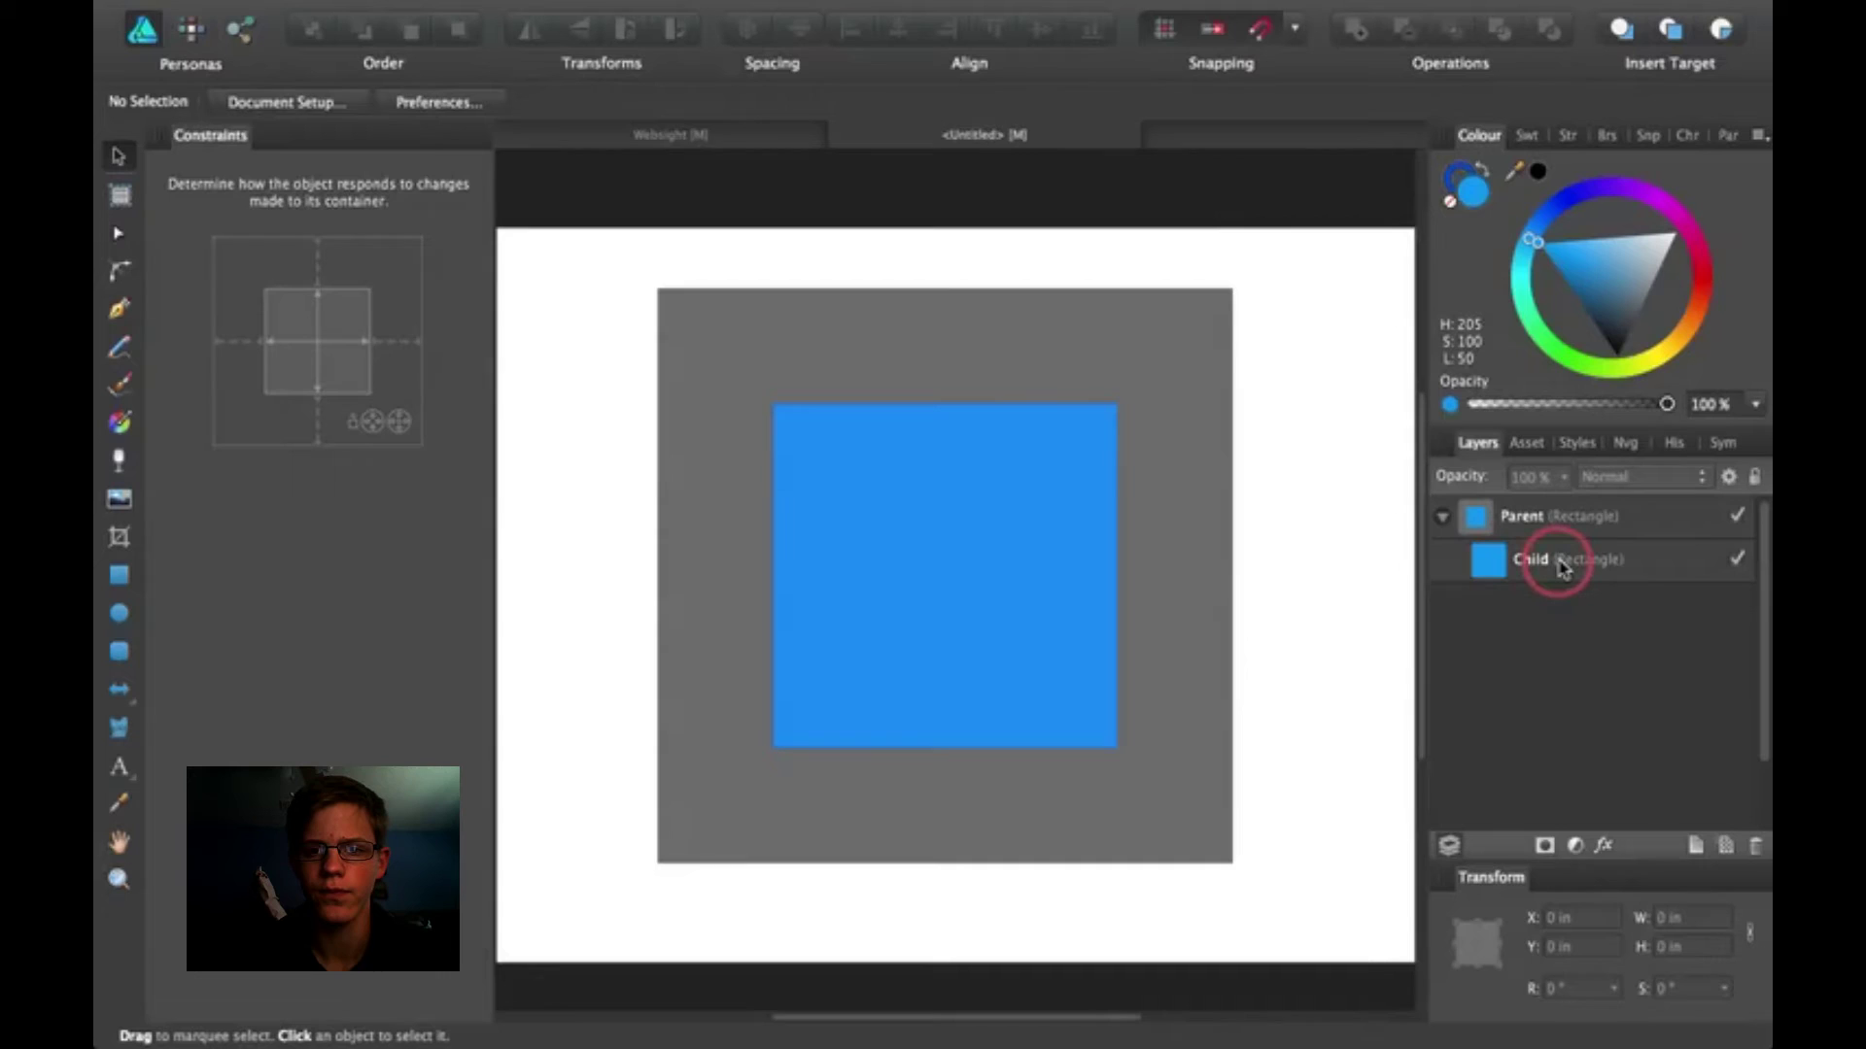
pyautogui.moveTo(1561, 568); pyautogui.dragTo(1587, 568)
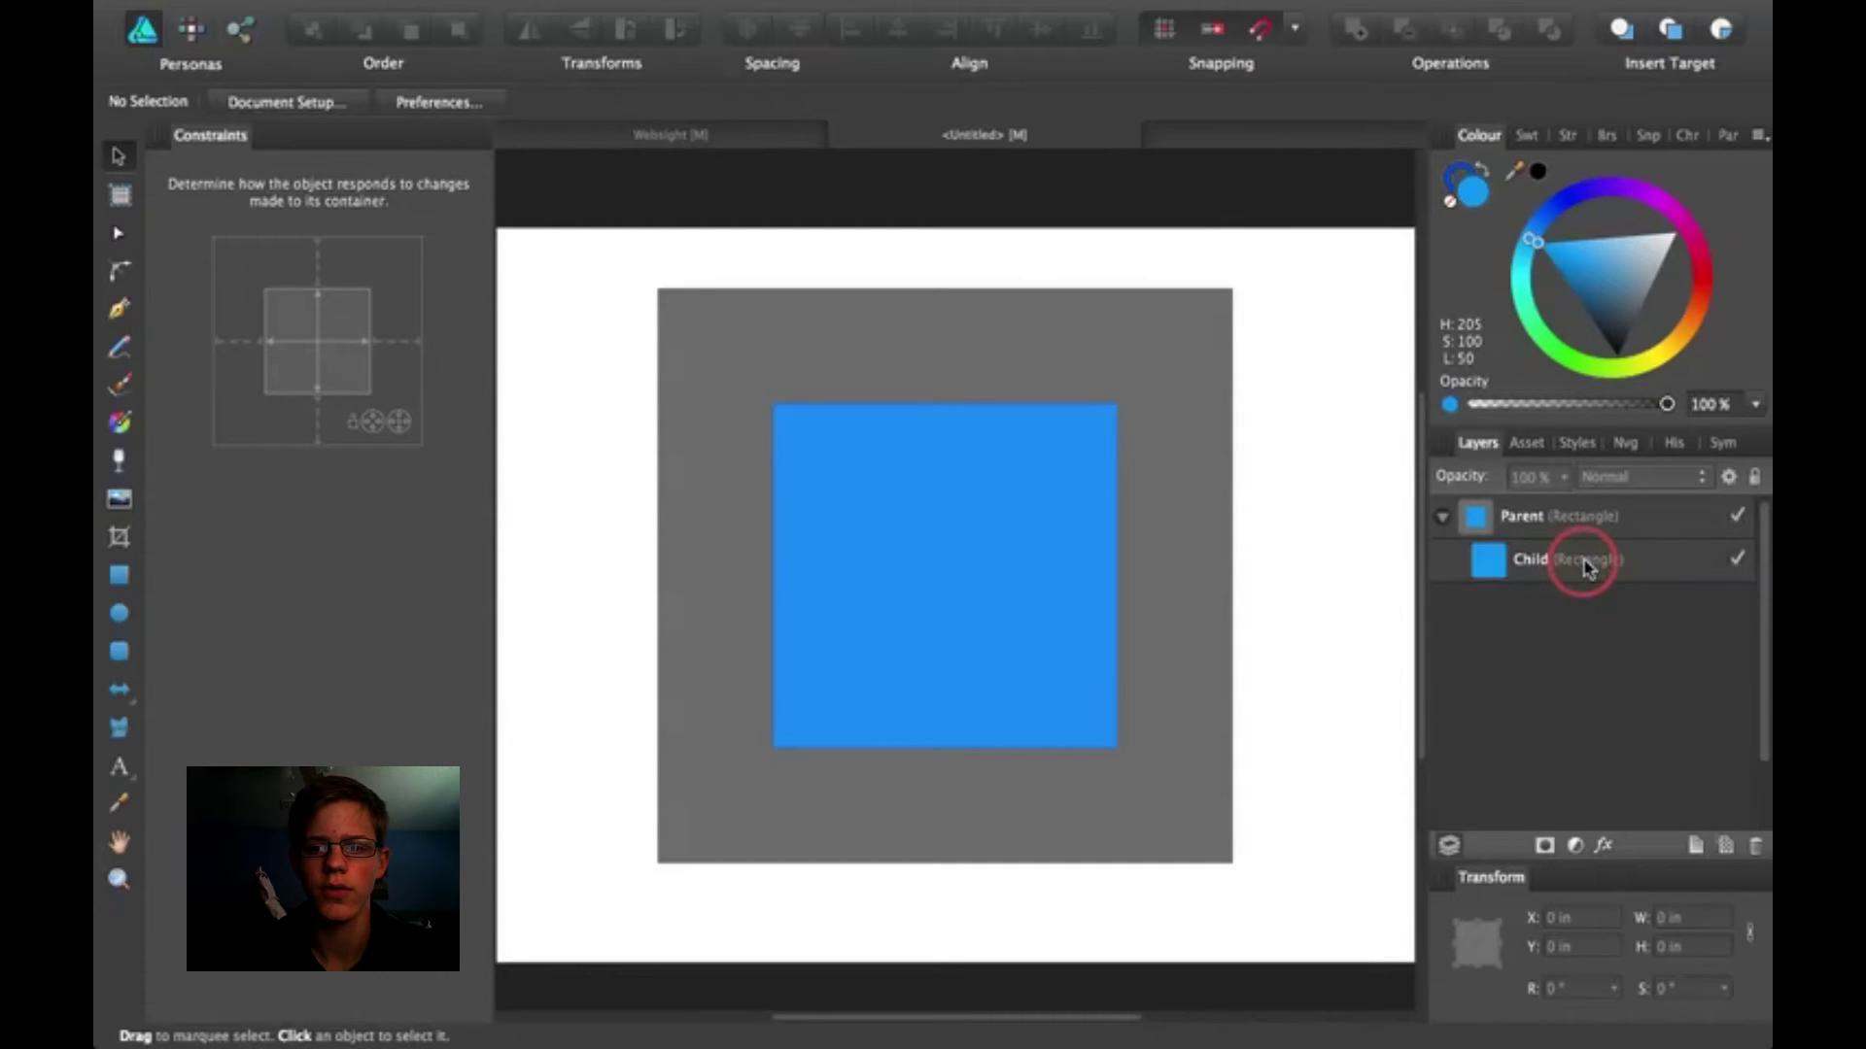
pyautogui.click(1586, 568)
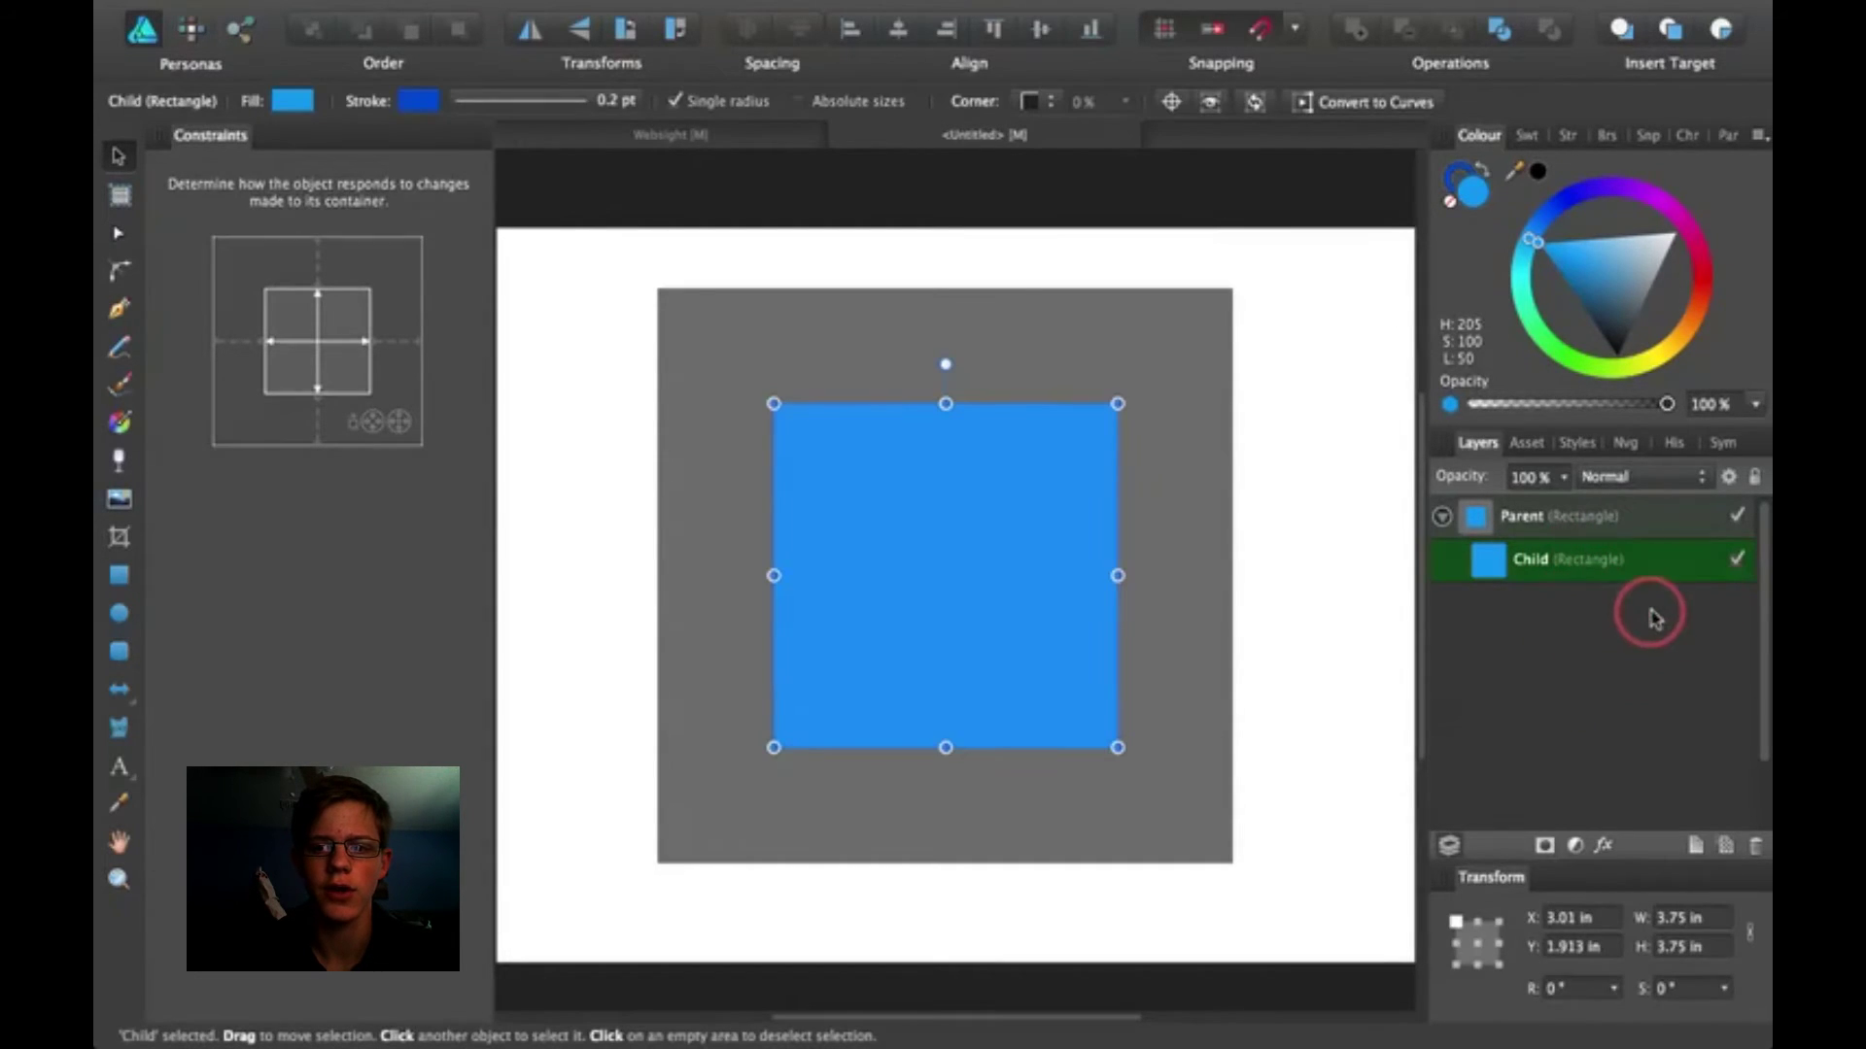
pyautogui.doubleClick(1564, 559)
pyautogui.press('Escape')
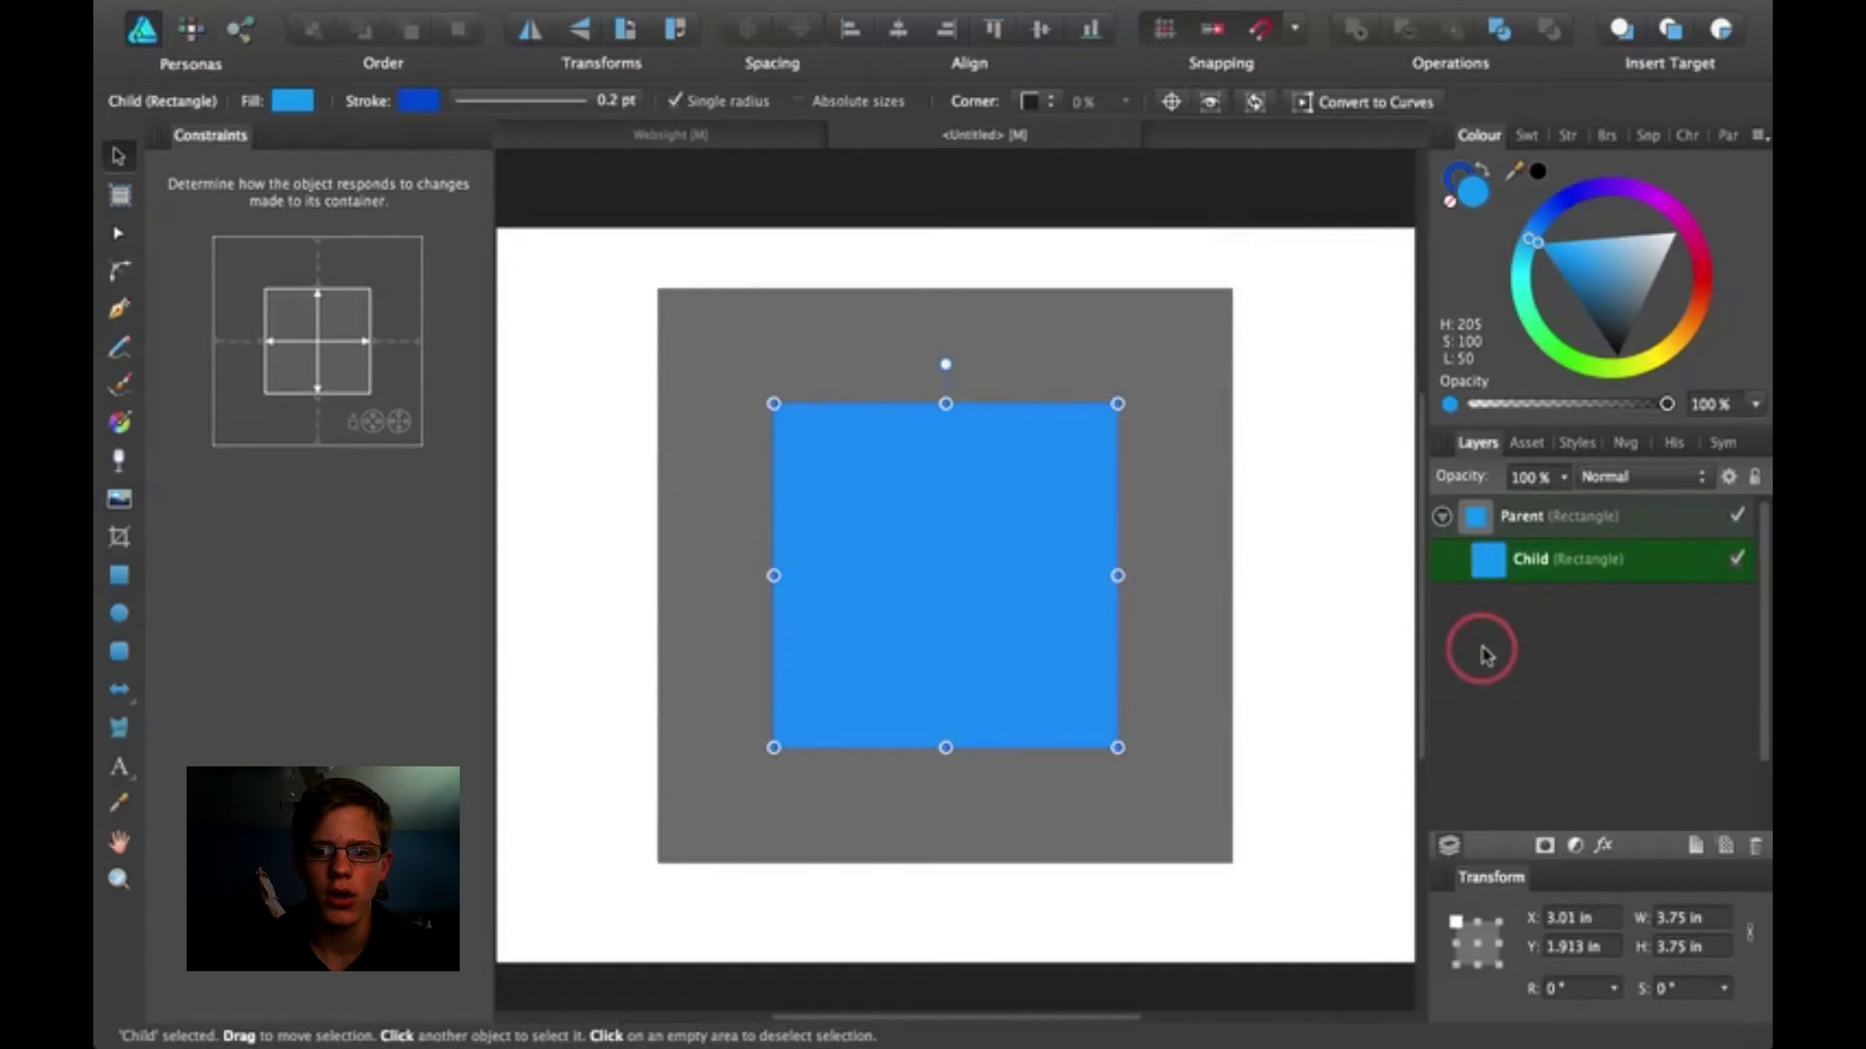
pyautogui.press('Escape')
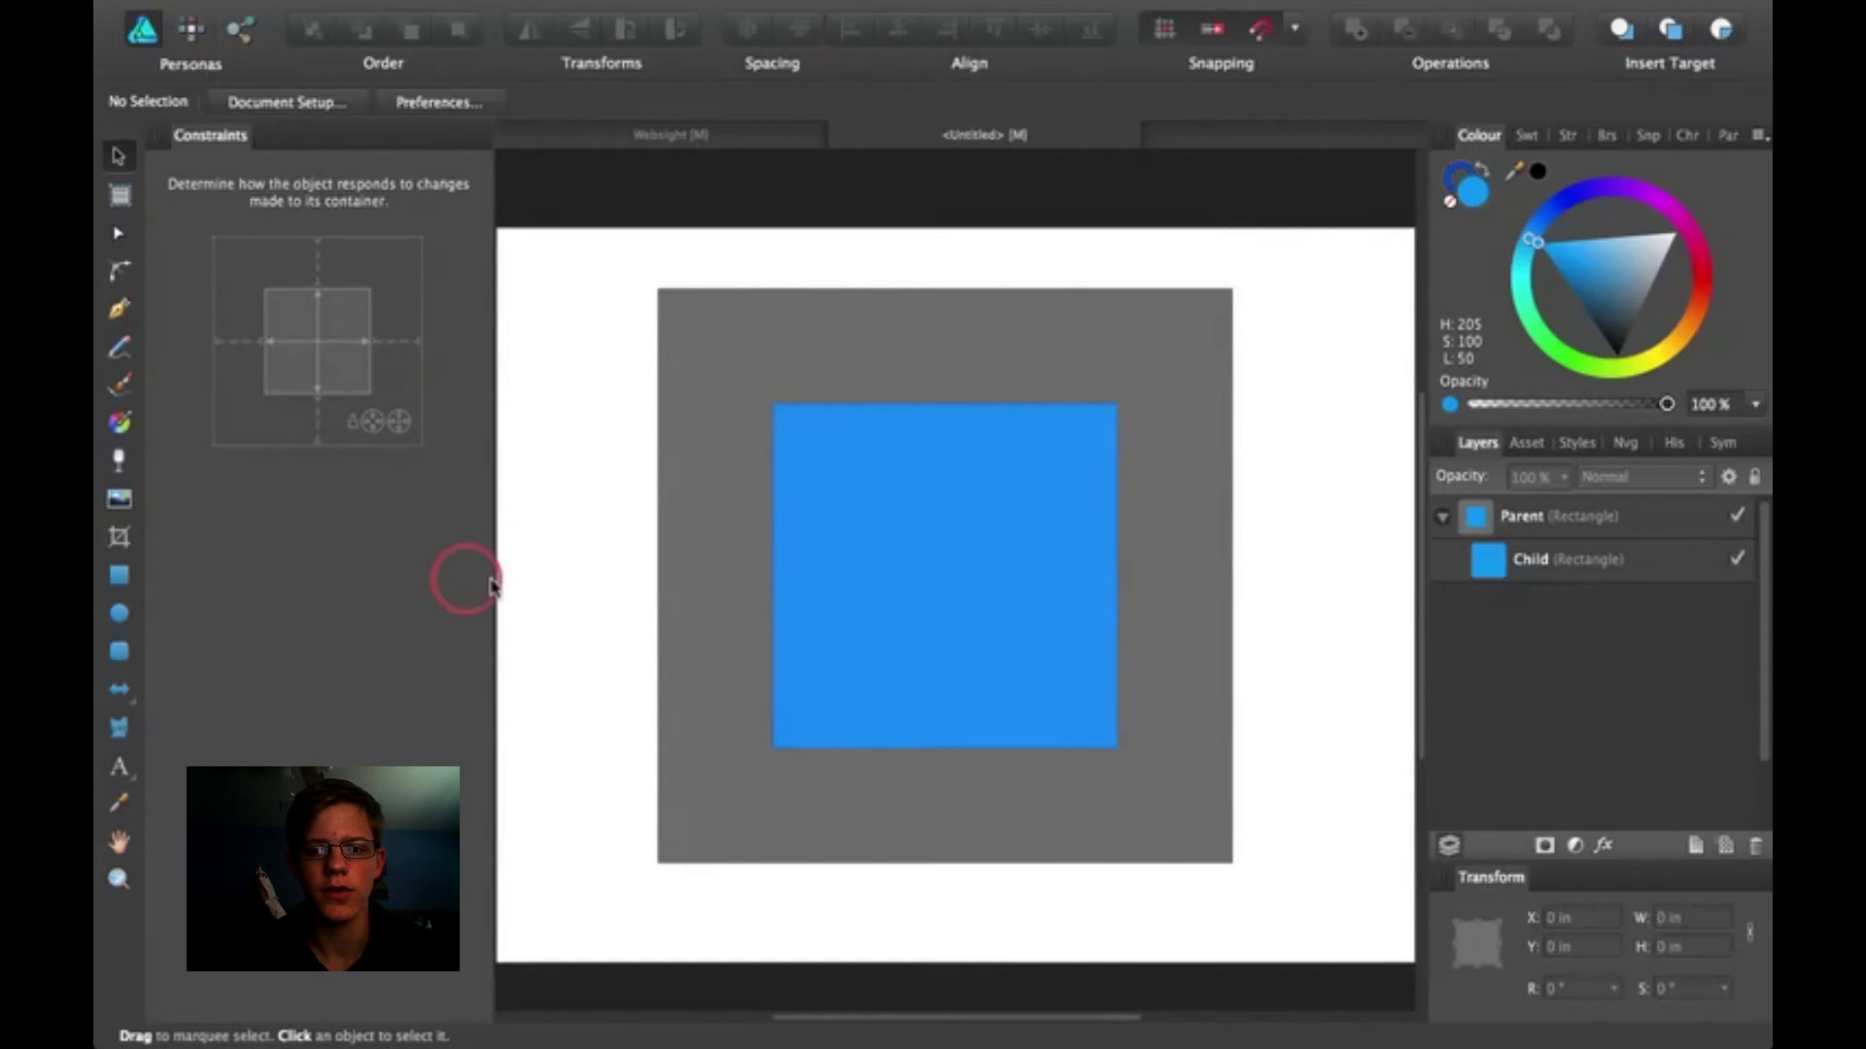
pyautogui.click(1541, 562)
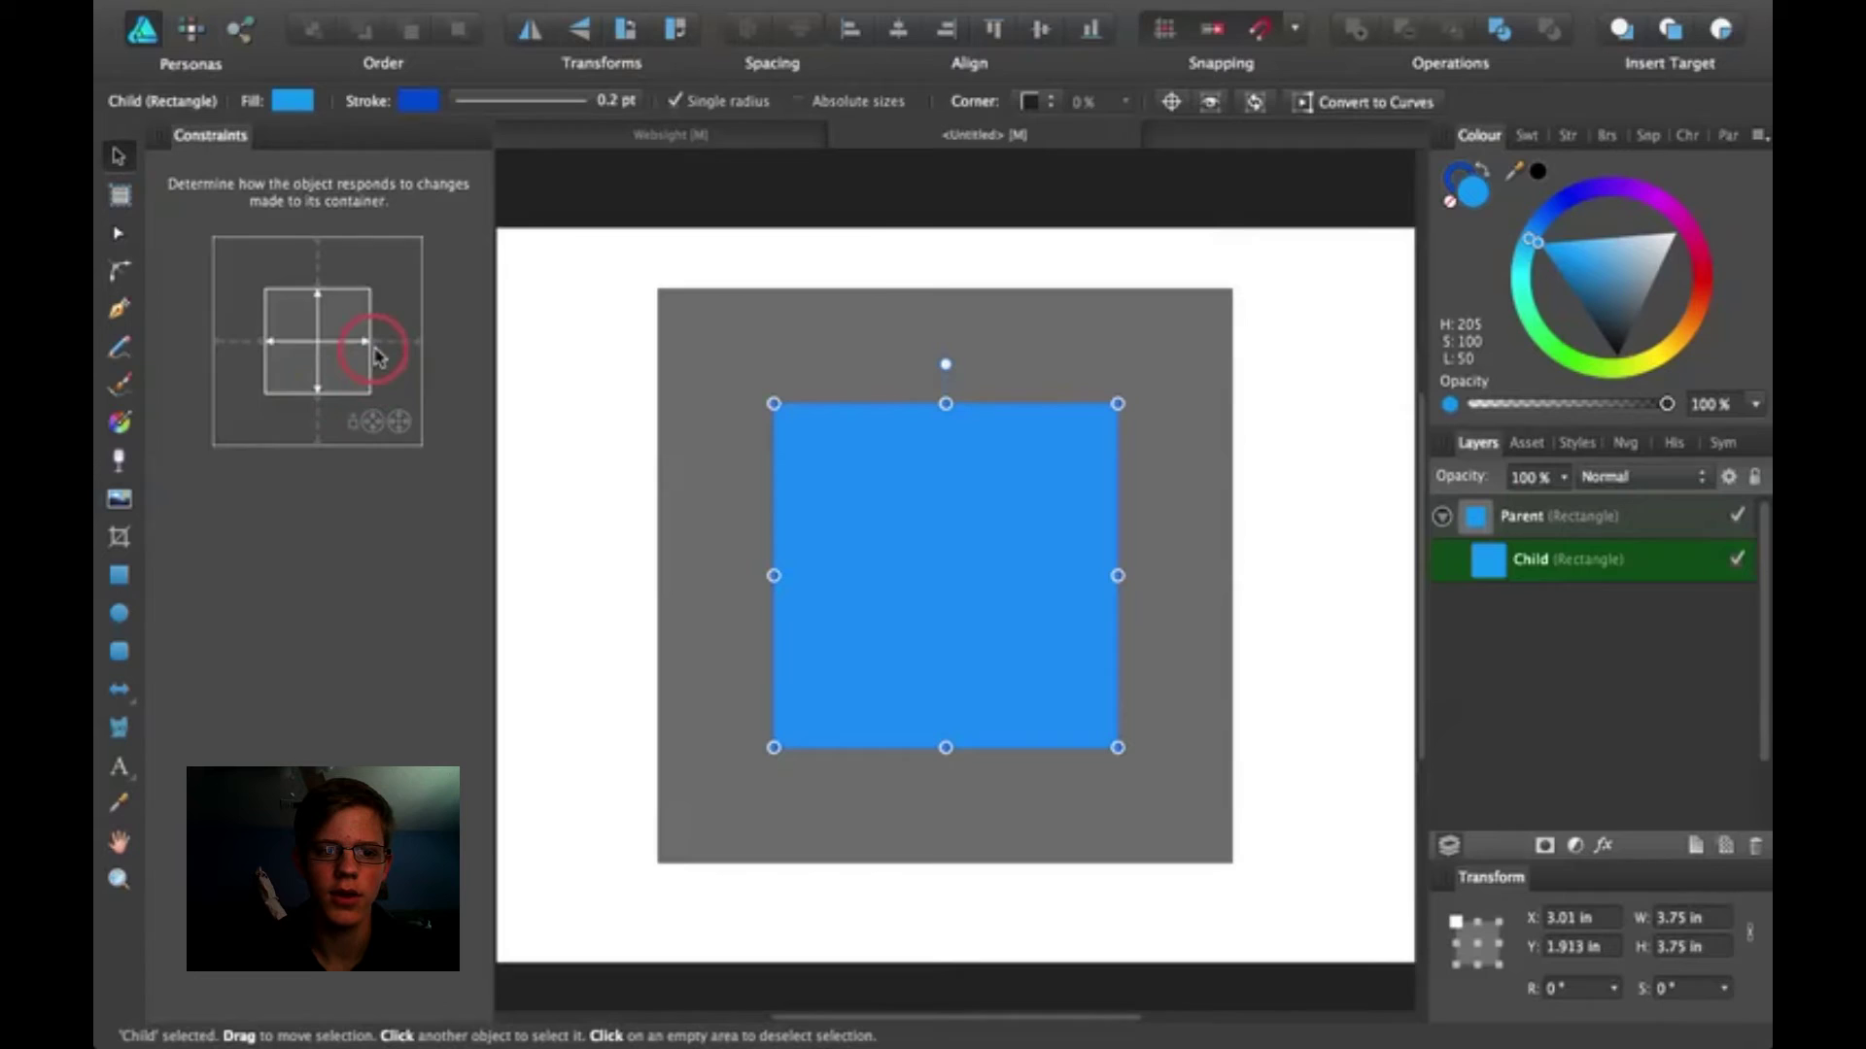
pyautogui.click(1584, 516)
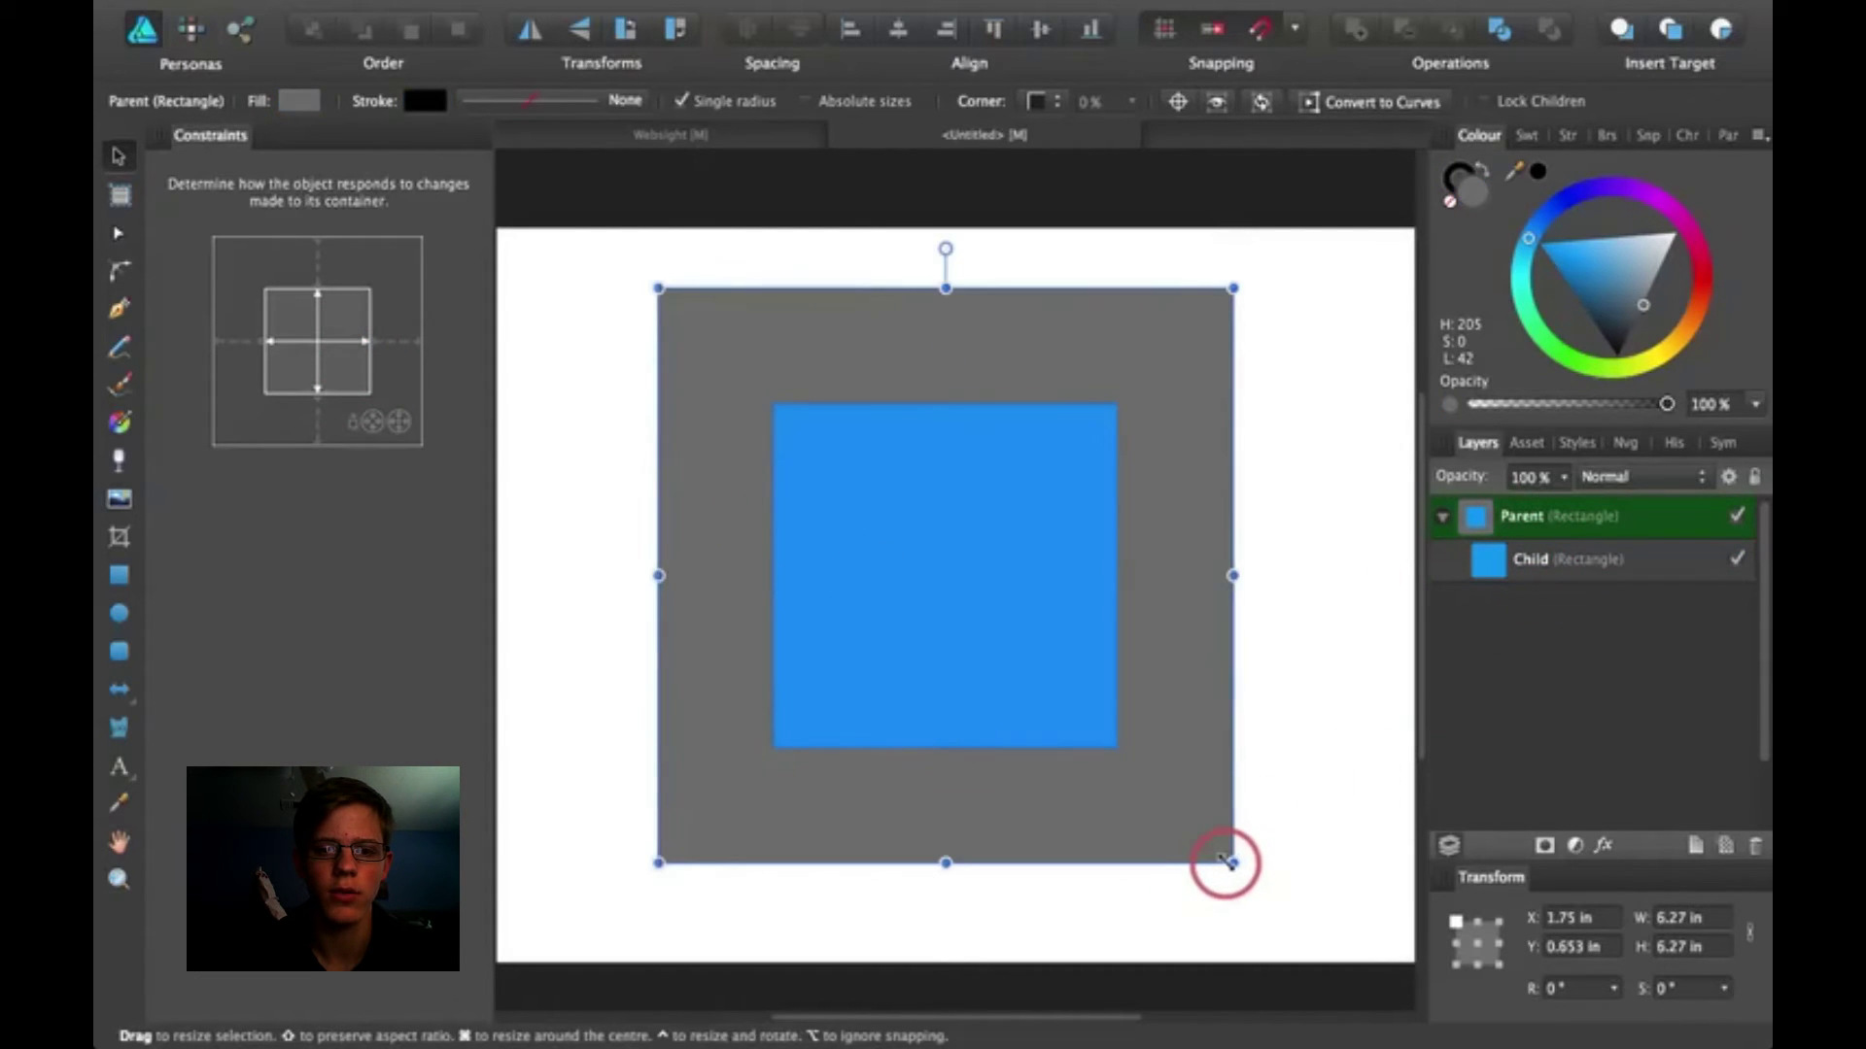
pyautogui.moveTo(1226, 862); pyautogui.dragTo(1266, 888)
pyautogui.press('super+z')
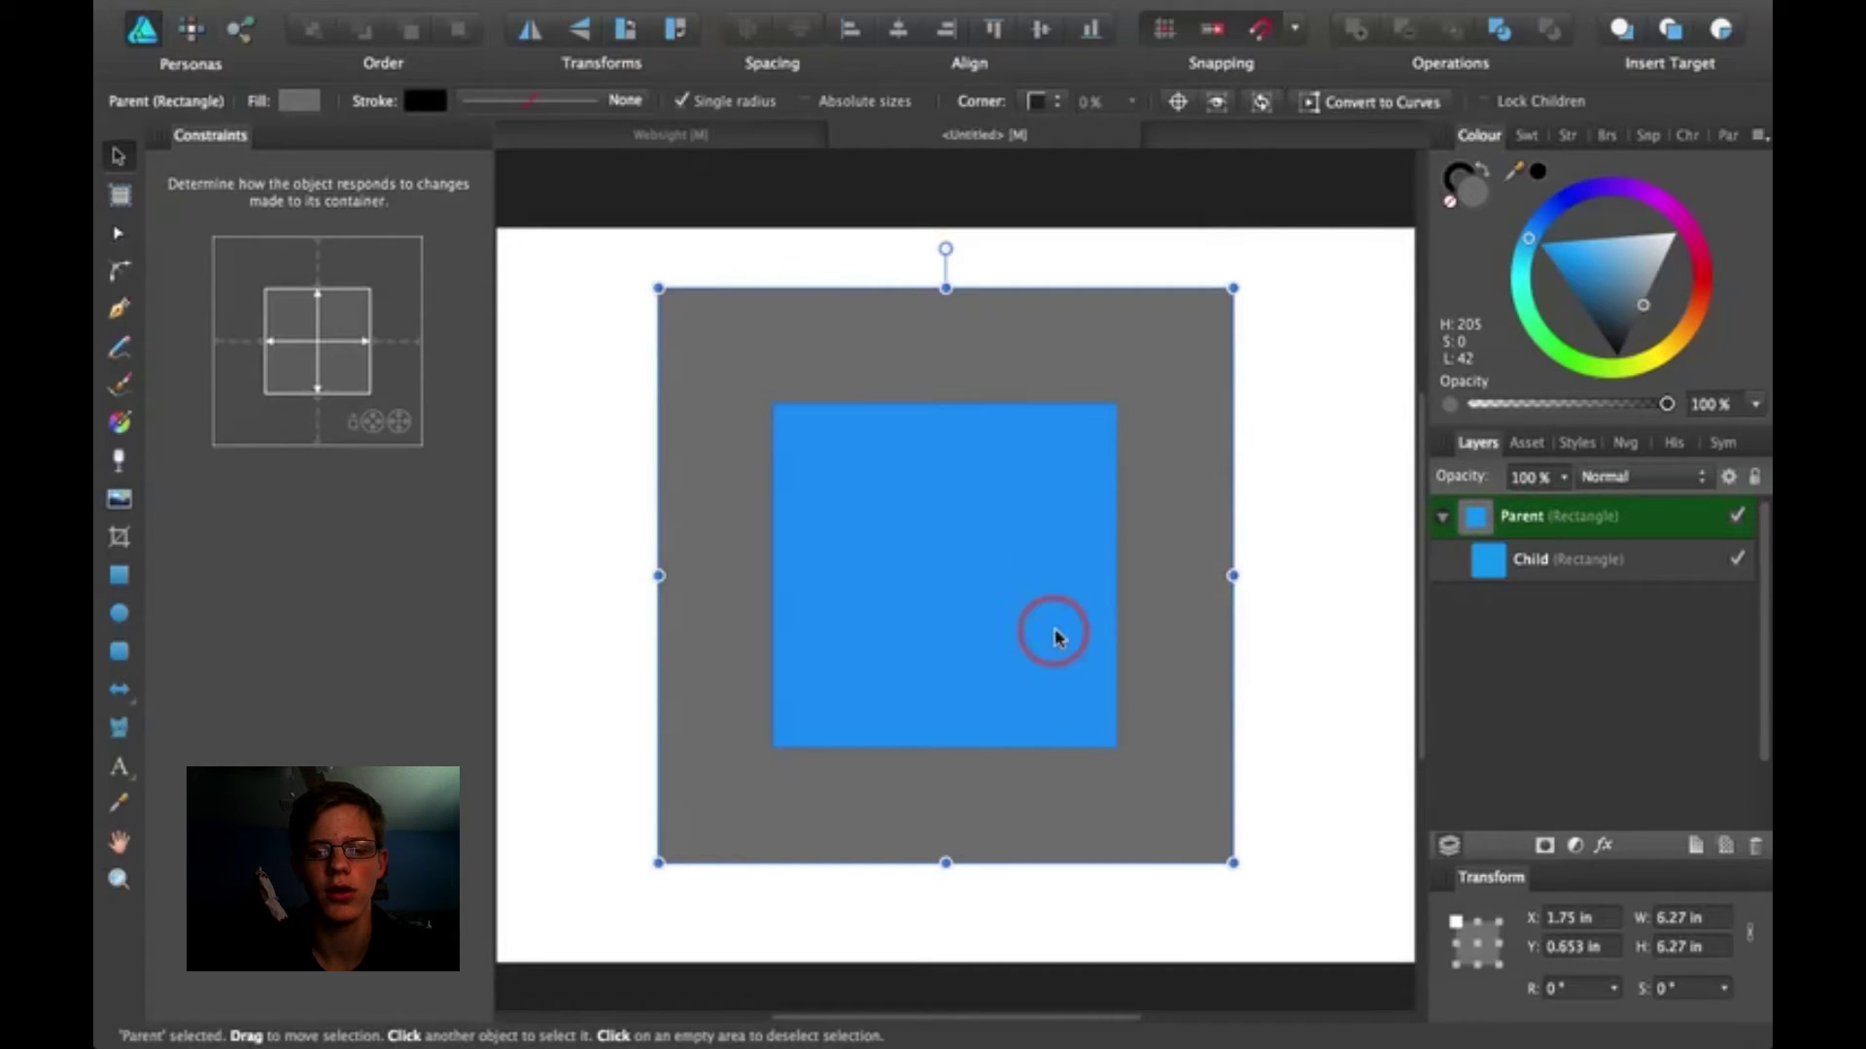
pyautogui.click(953, 434)
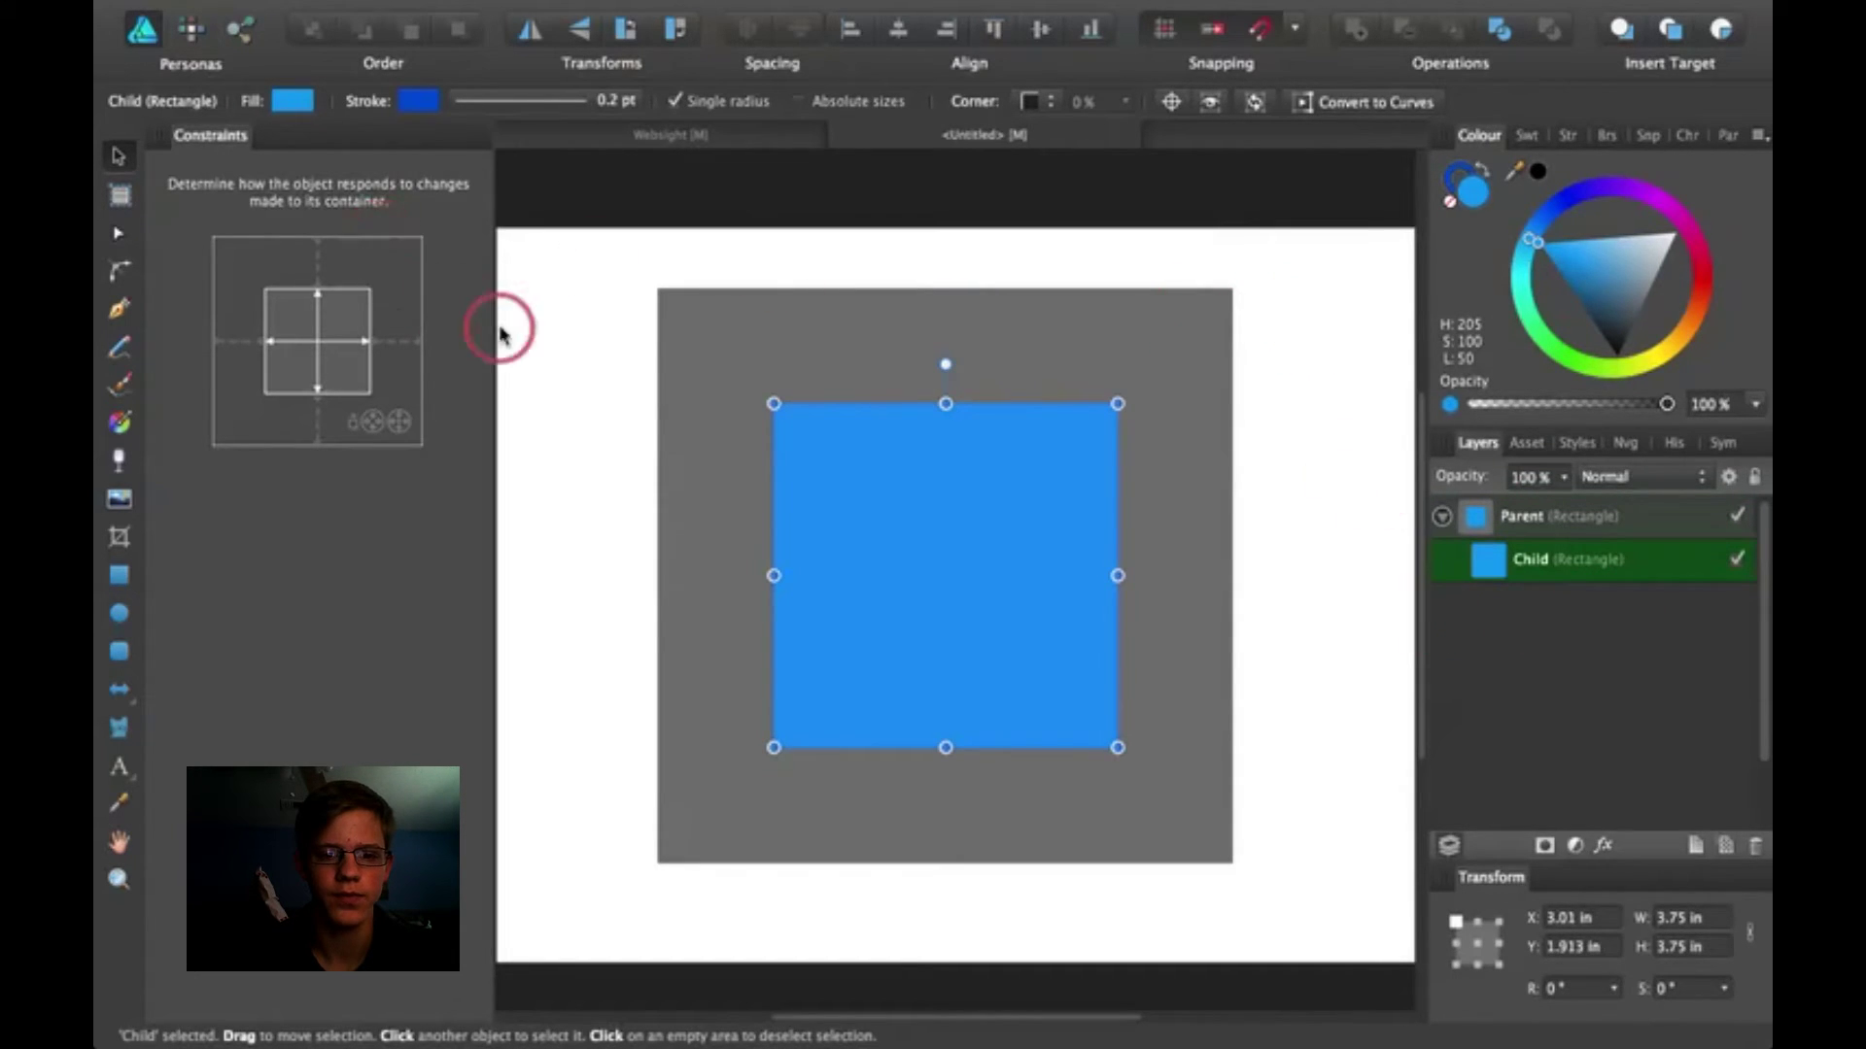
# Step: Resize the grey Parent rectangle to 6.857 by 6.287 in while Child stays 3.75 in
pyautogui.click(609, 402)
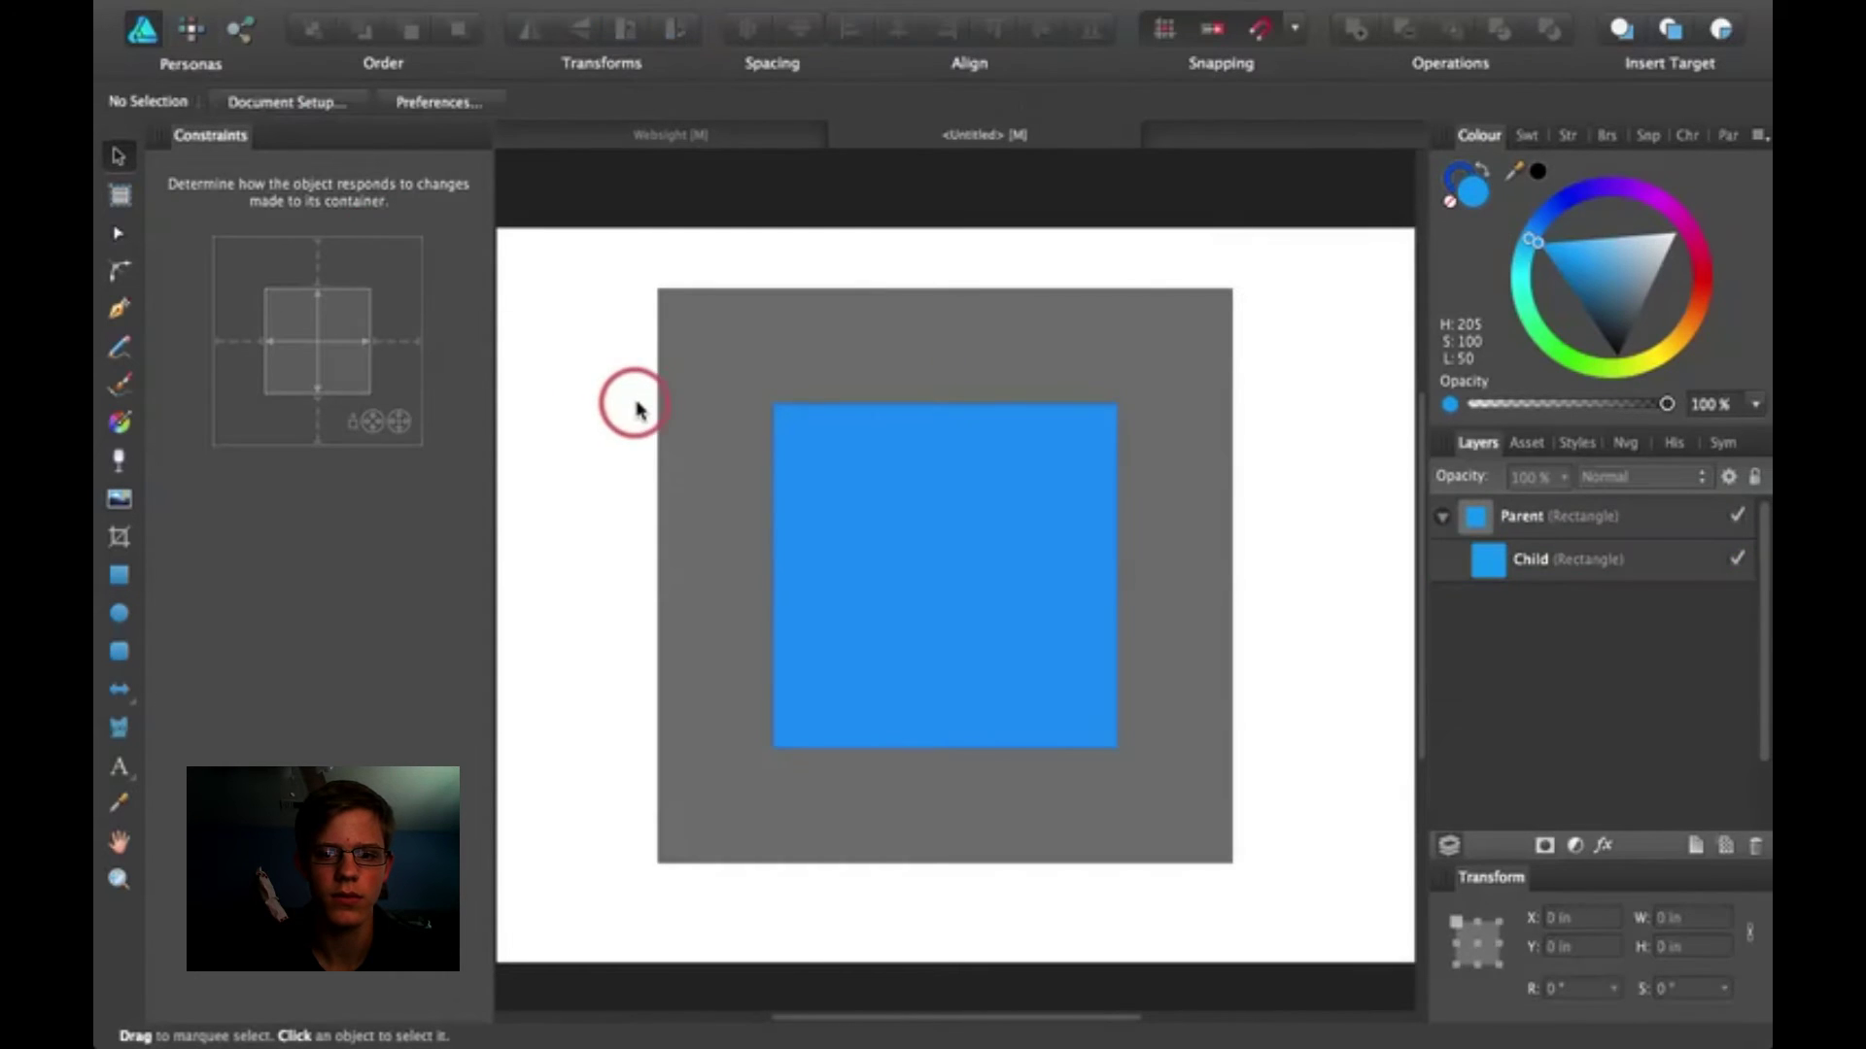
pyautogui.click(1463, 554)
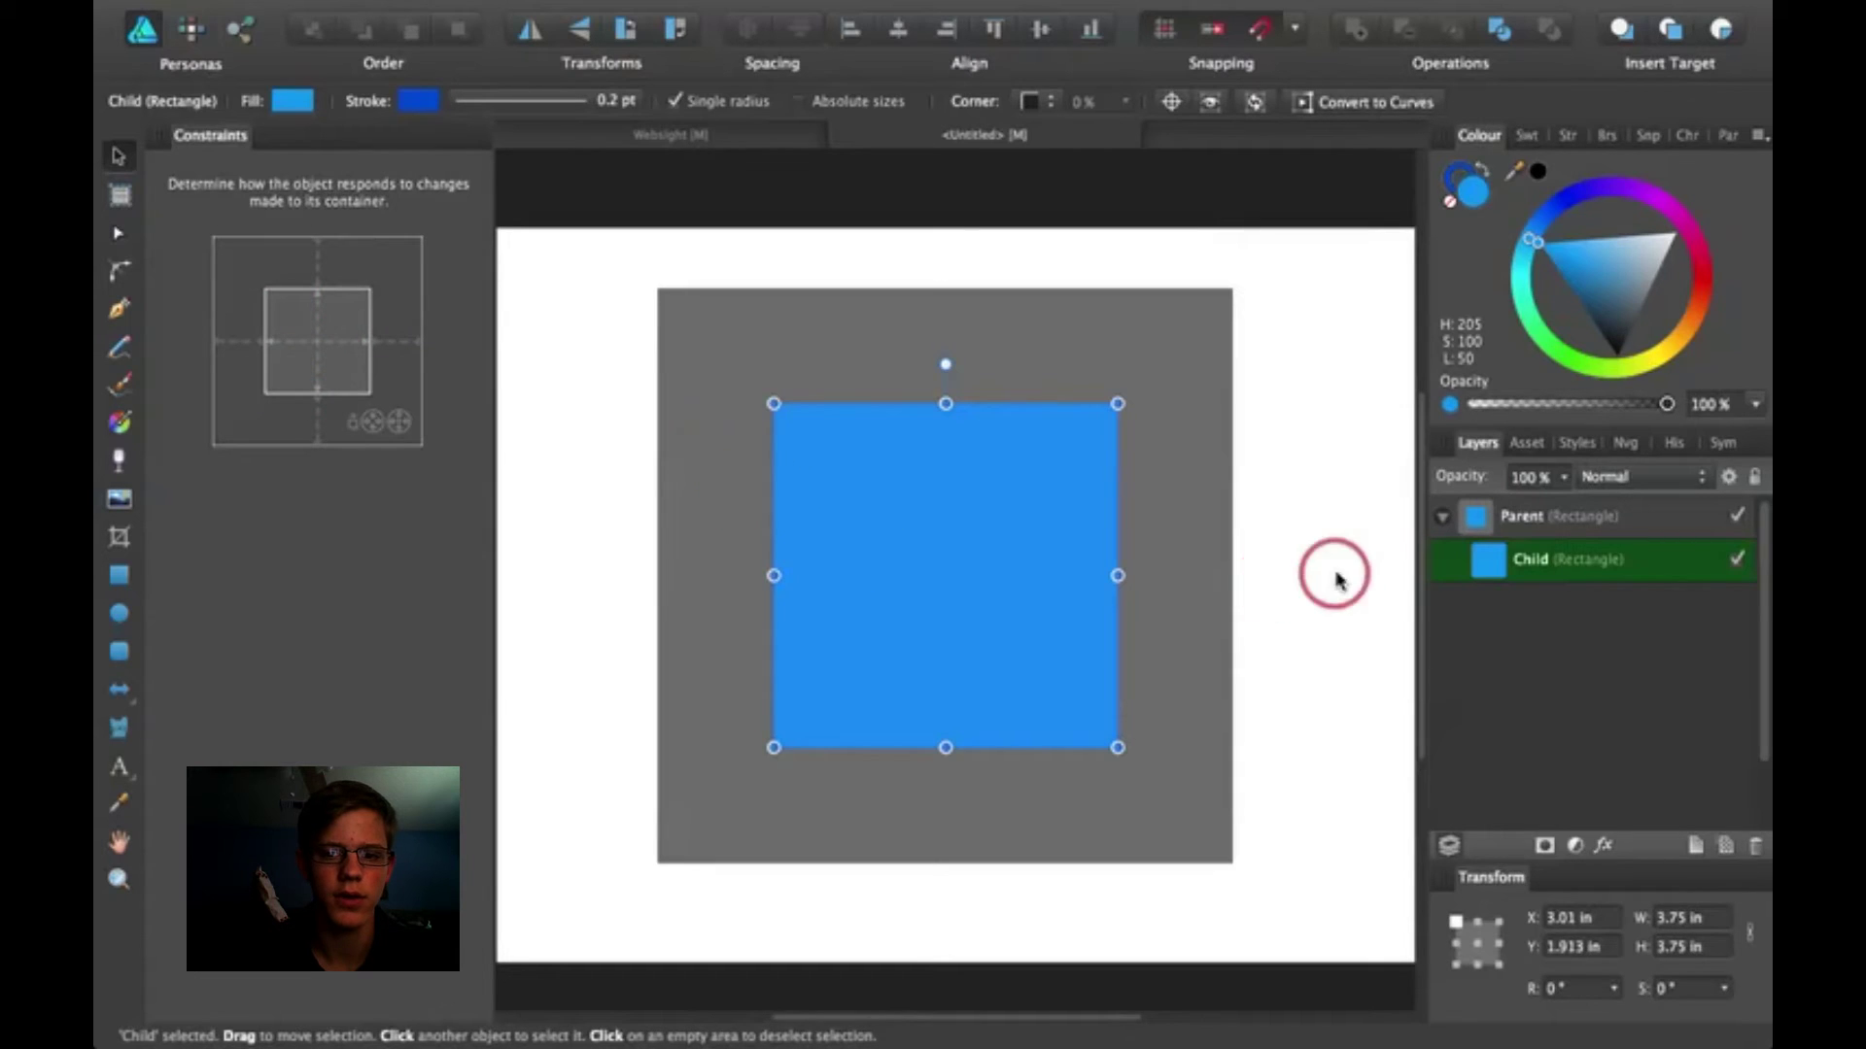
pyautogui.click(1549, 516)
pyautogui.click(1233, 583)
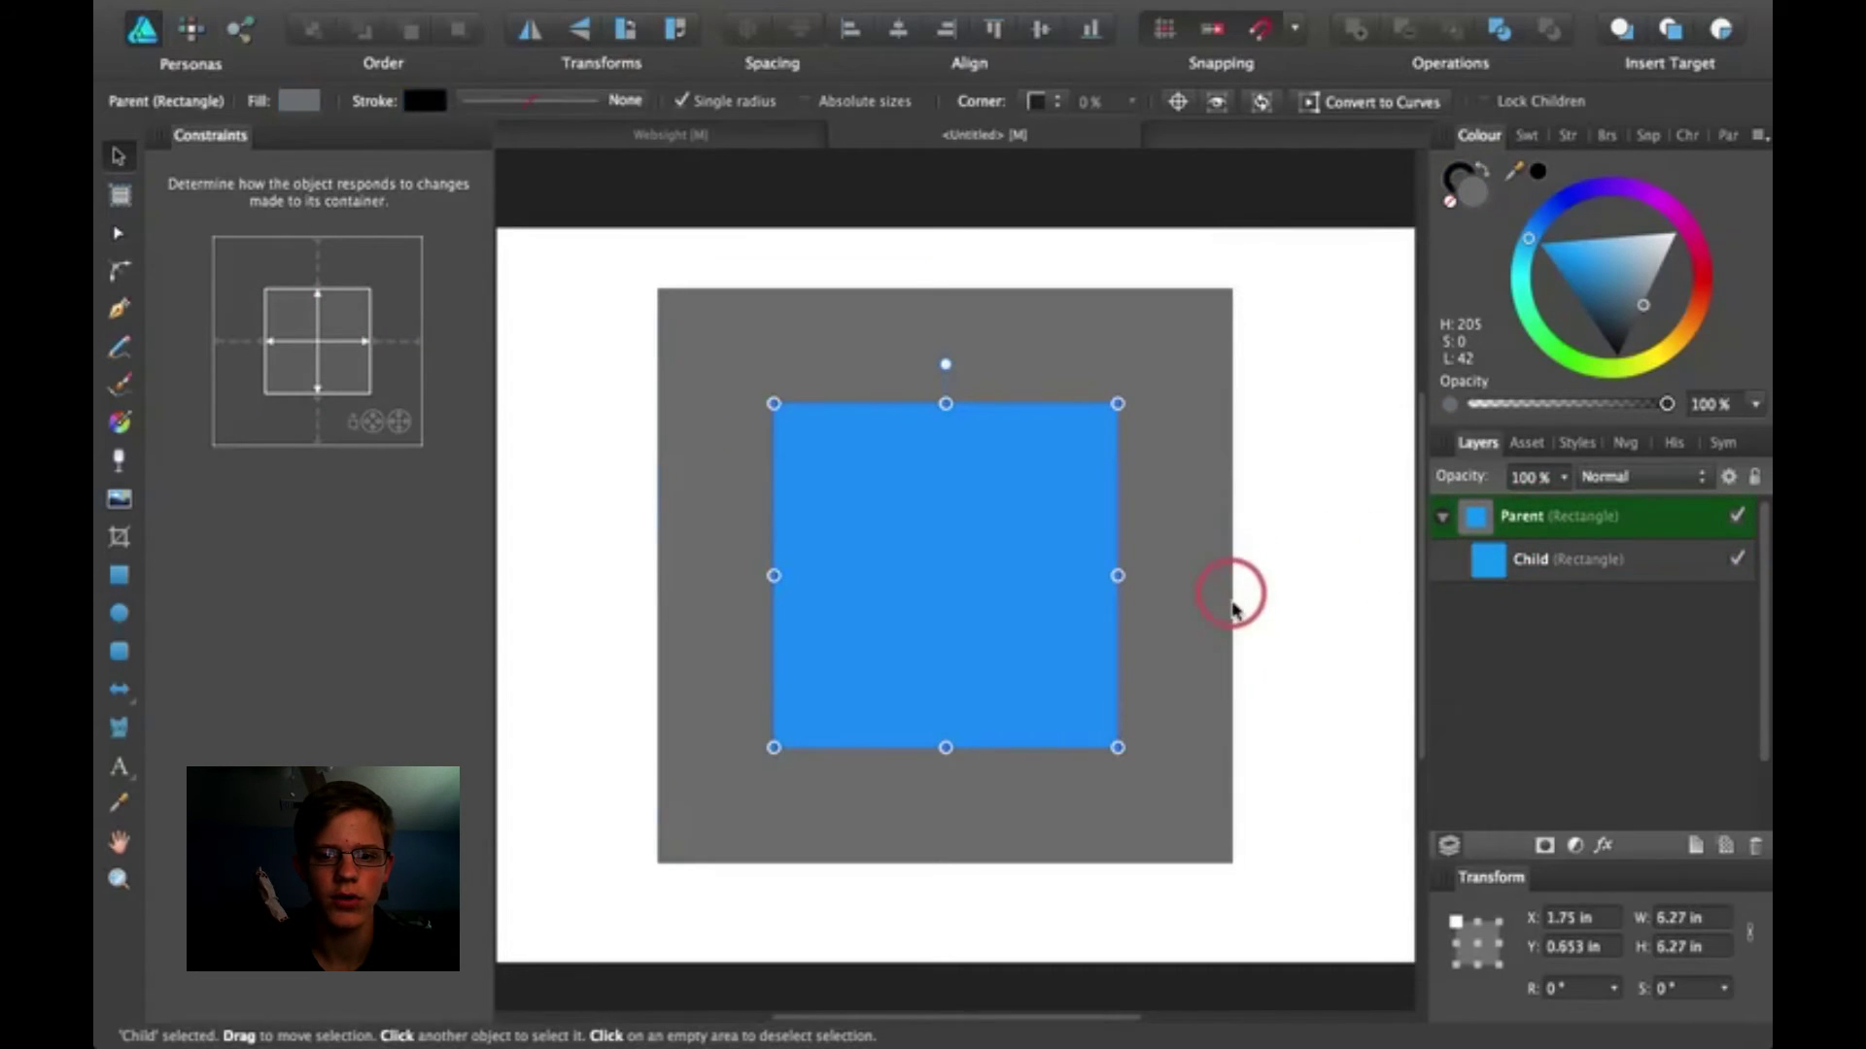
pyautogui.moveTo(1234, 575); pyautogui.dragTo(1441, 554)
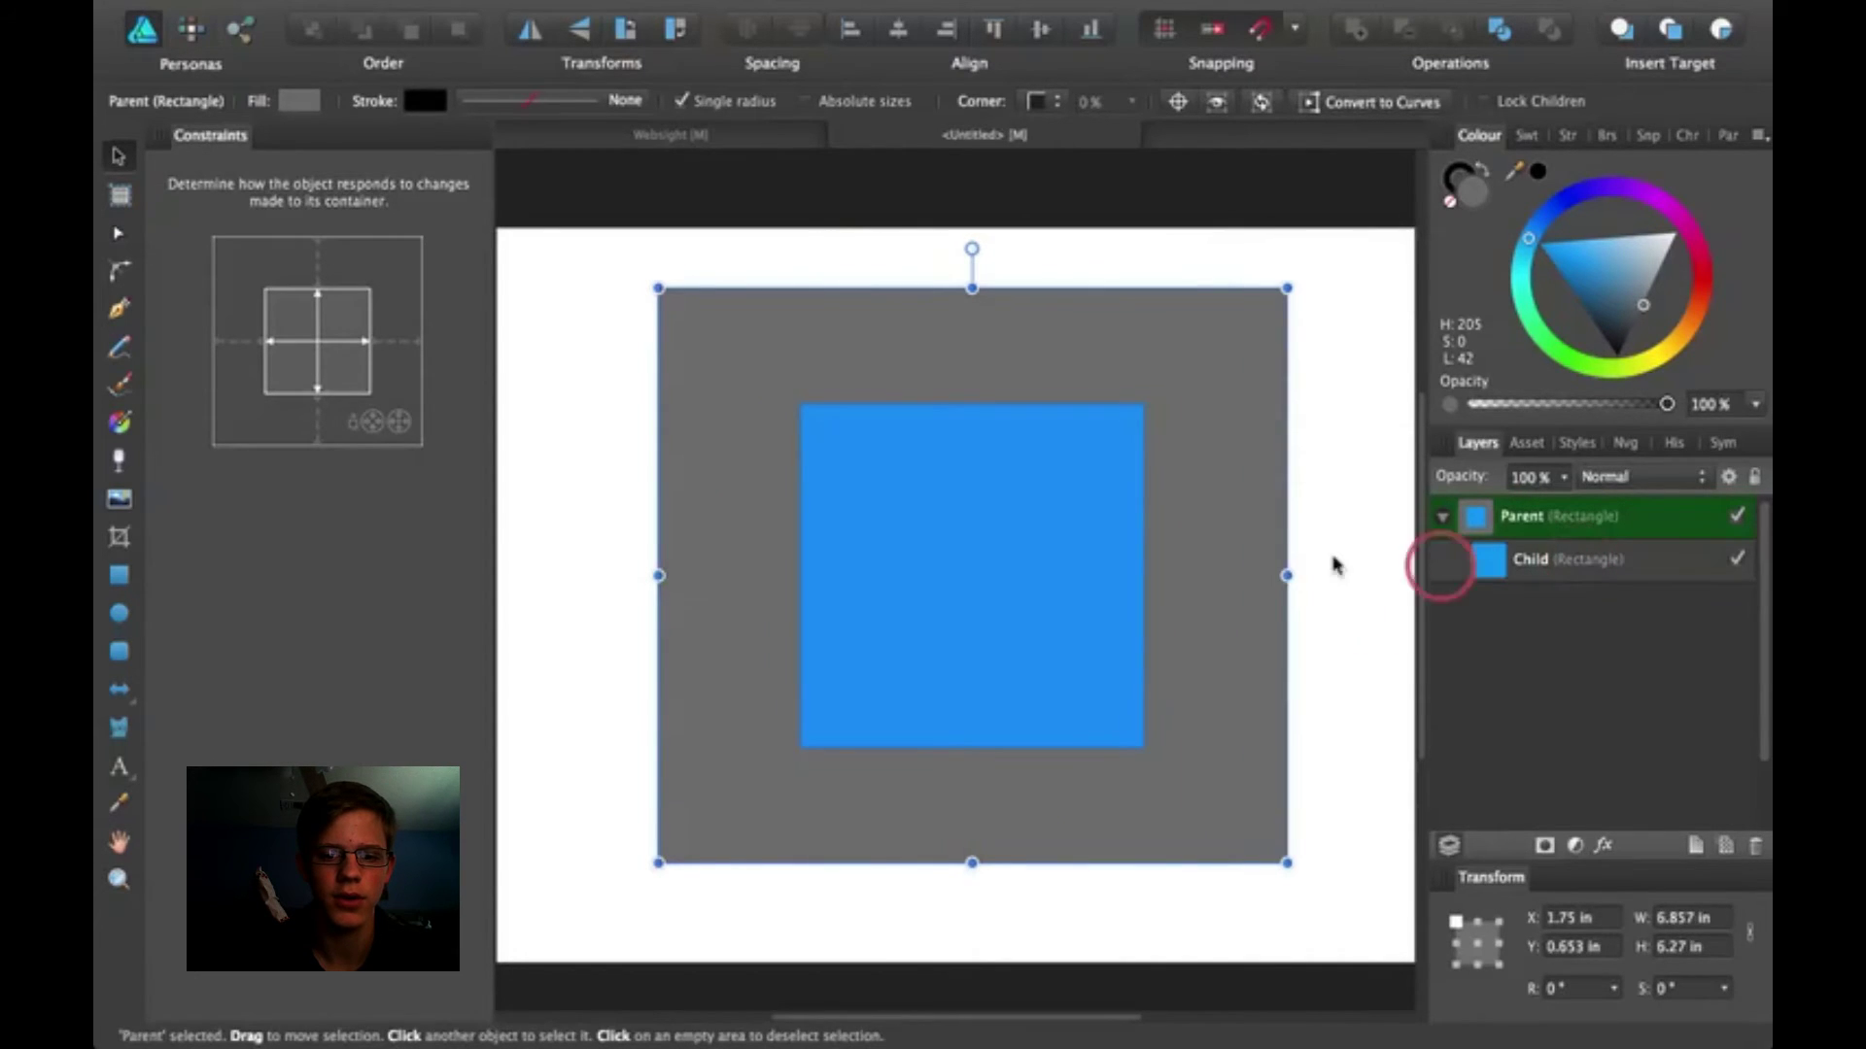
pyautogui.moveTo(974, 861); pyautogui.dragTo(954, 703)
pyautogui.moveTo(952, 767); pyautogui.dragTo(979, 864)
# Step: Turn on the Child's top and bottom constraints so it stretches vertically with Parent
pyautogui.click(1569, 569)
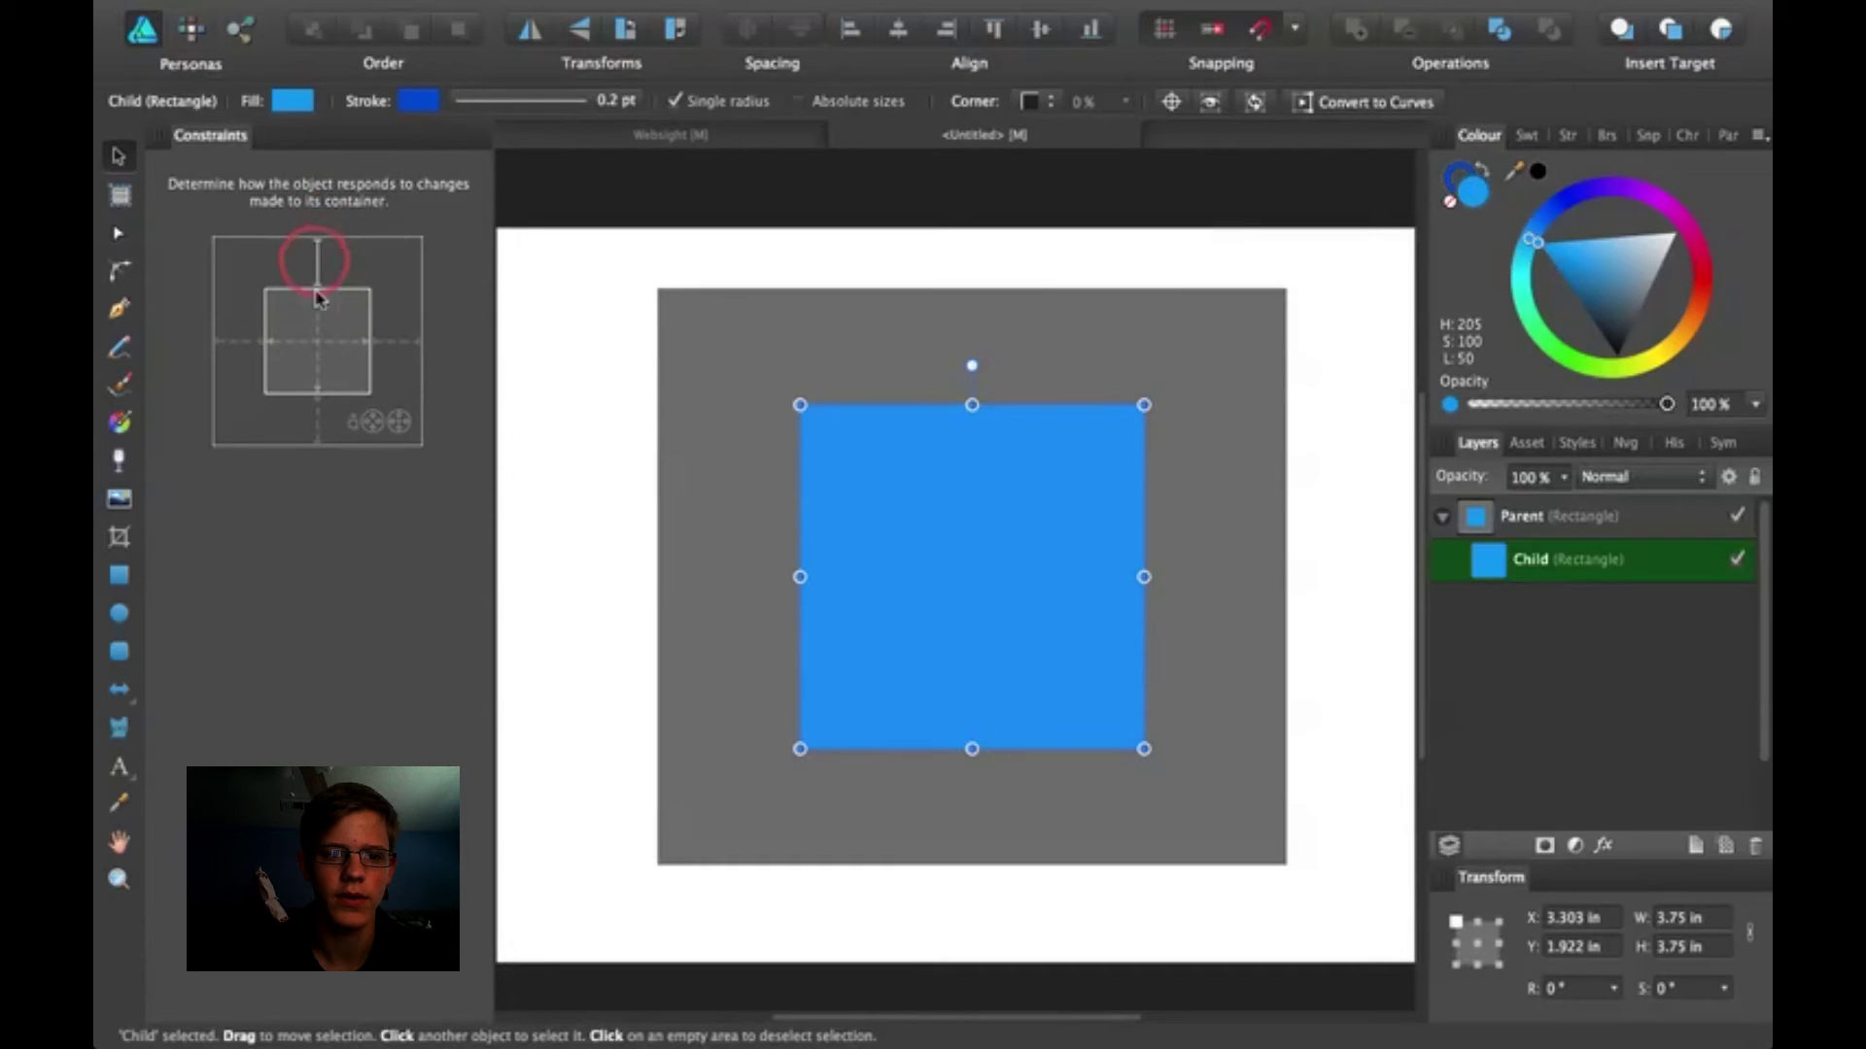
pyautogui.click(315, 421)
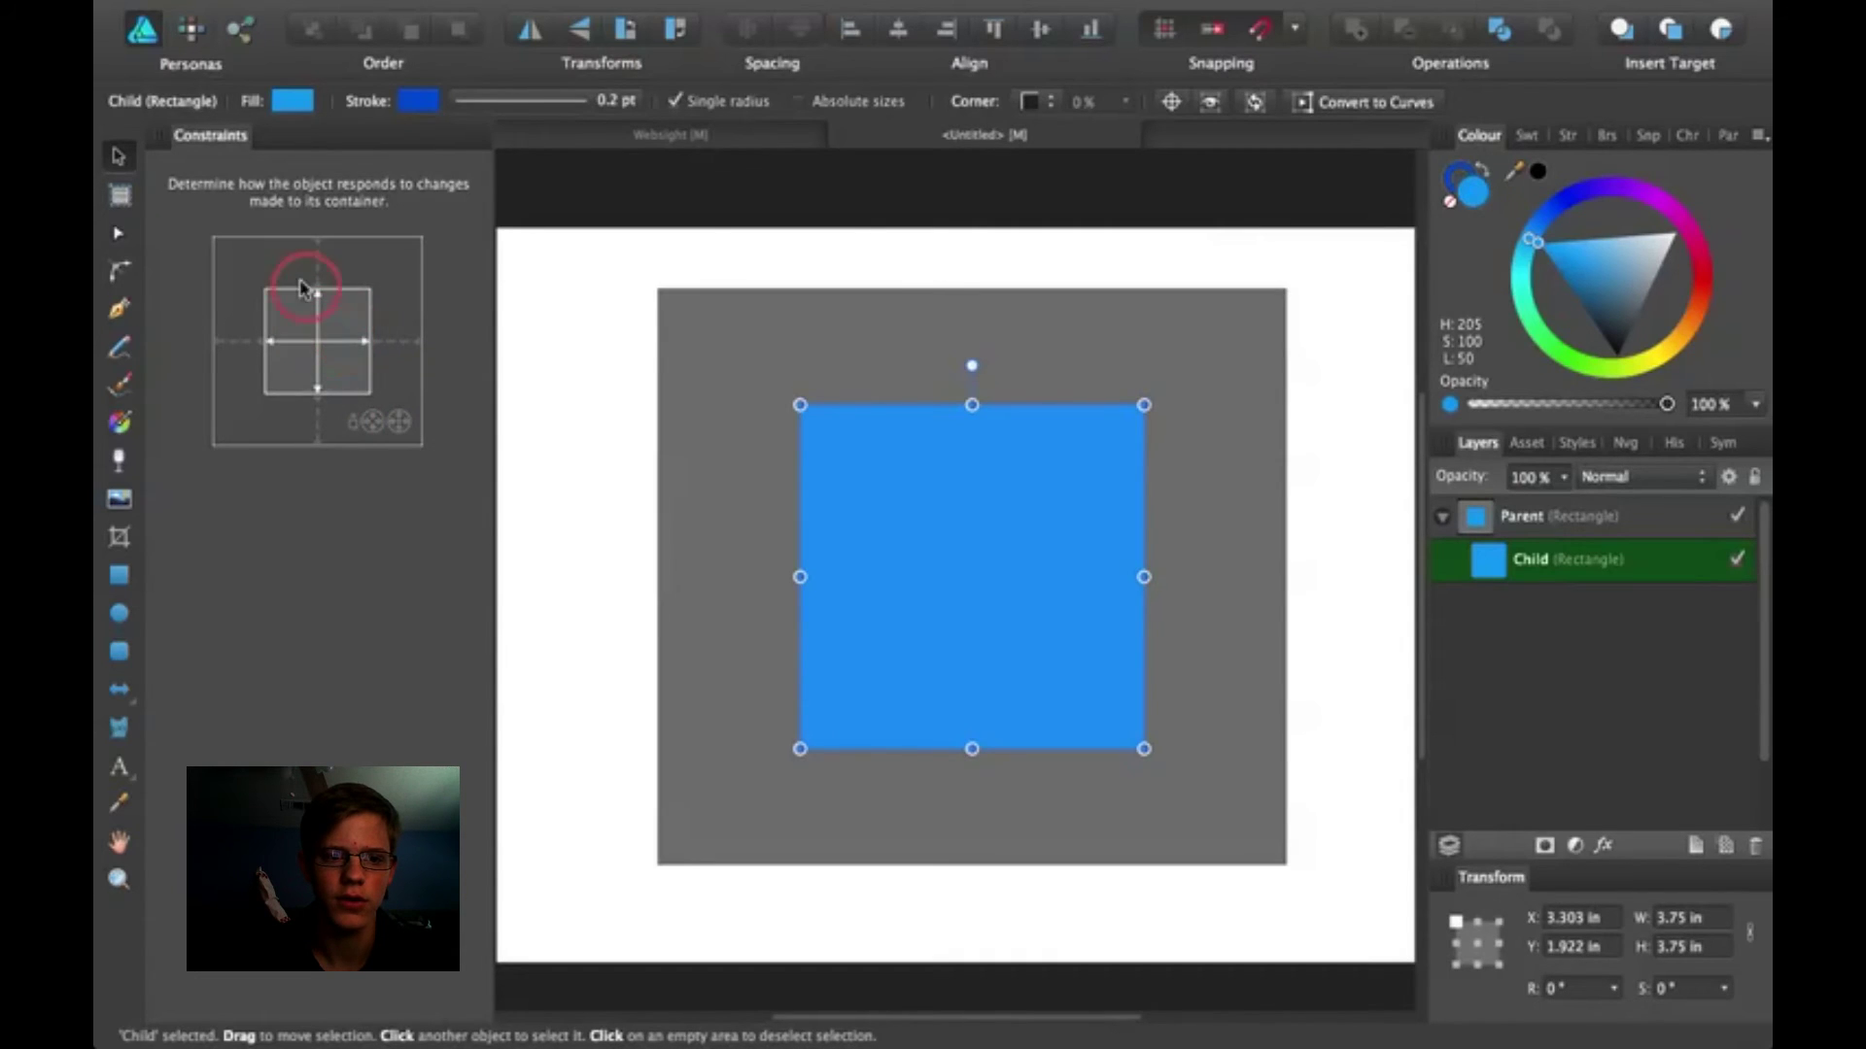
pyautogui.click(317, 382)
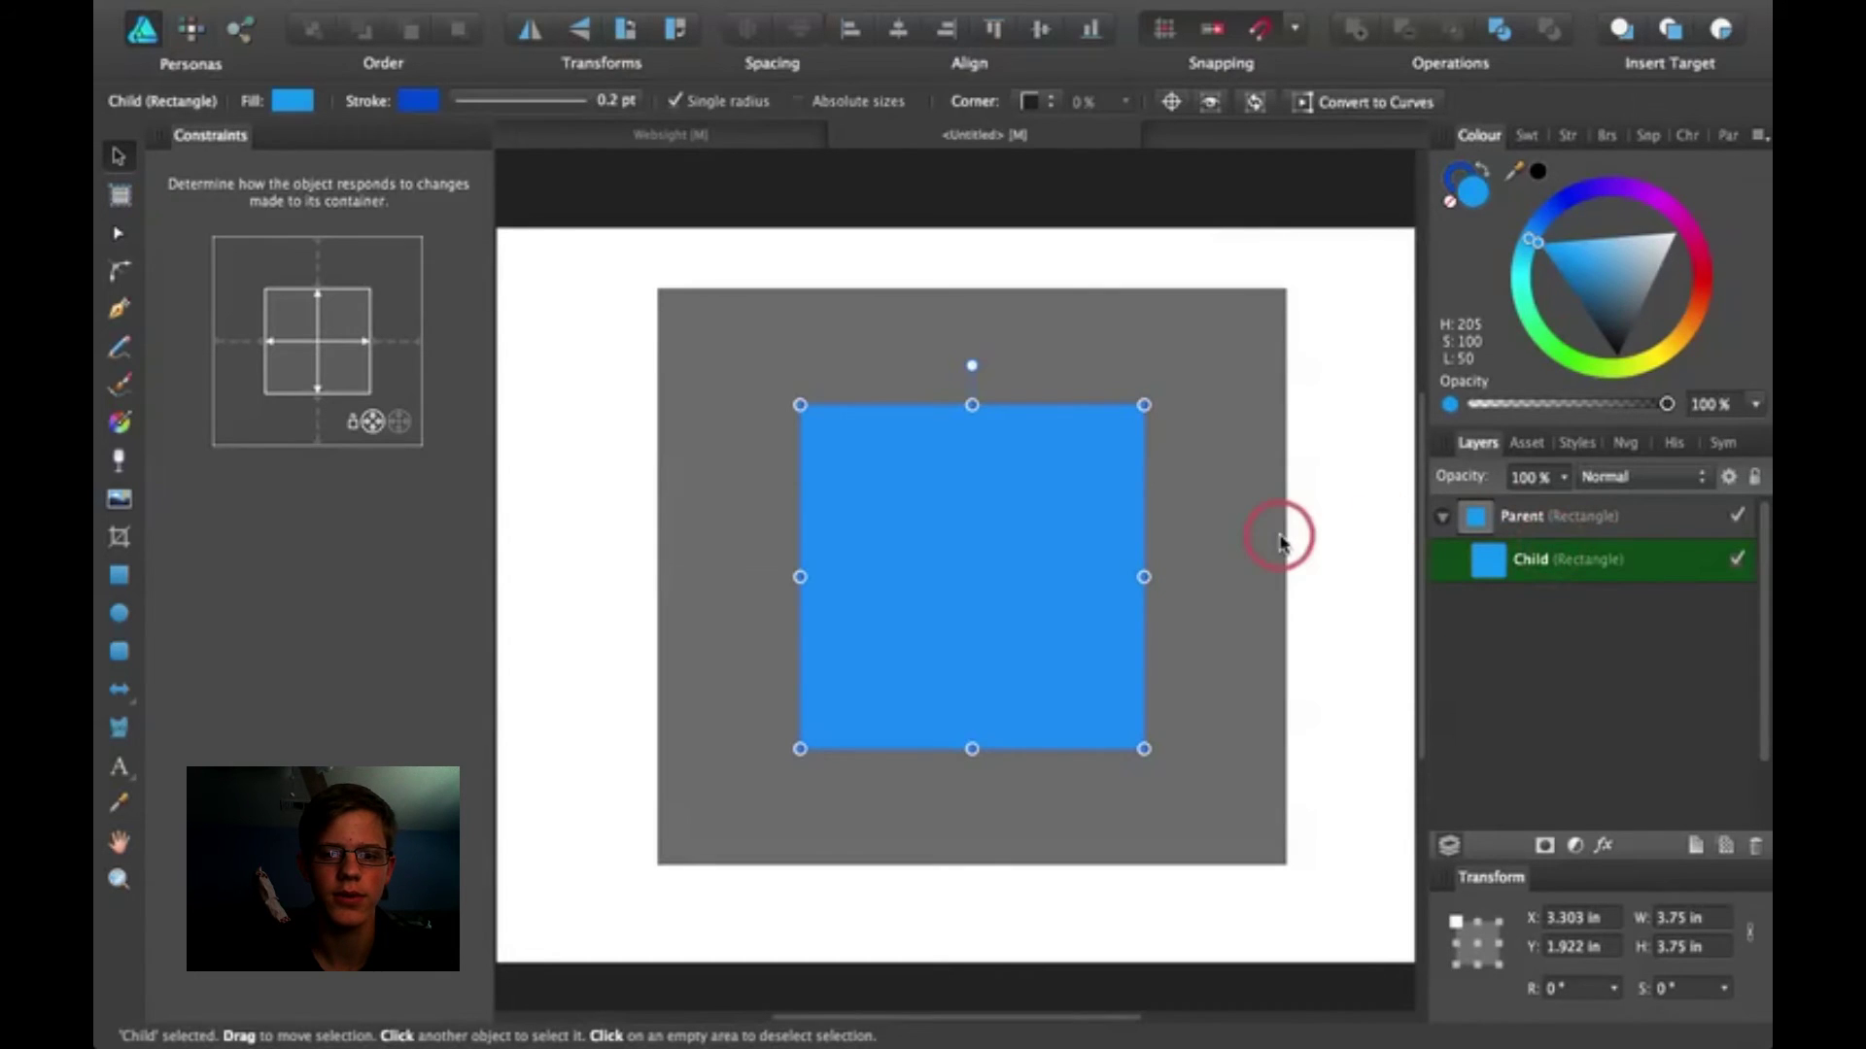
# Step: Resize Parent to 6.483 by 5.613 in, scaling Child to 3.531 by 3.546 in
pyautogui.click(1532, 523)
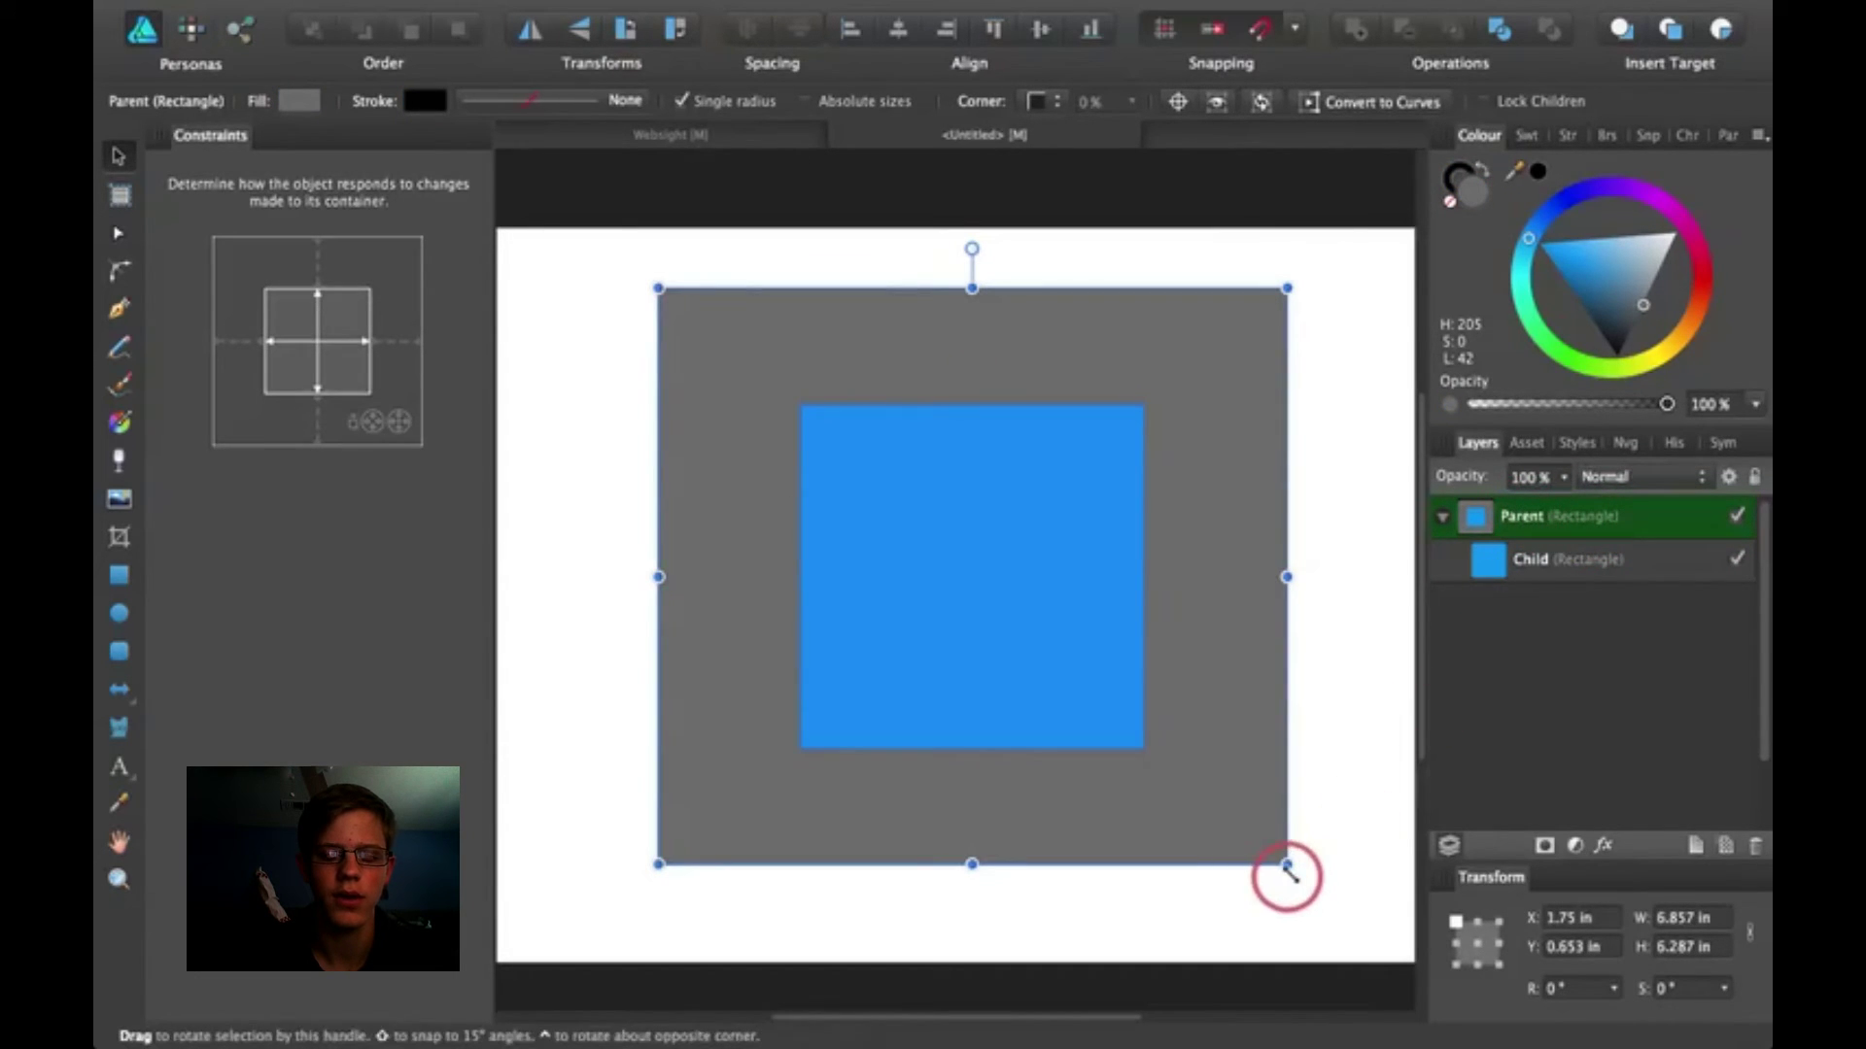
pyautogui.moveTo(1286, 870); pyautogui.dragTo(953, 807)
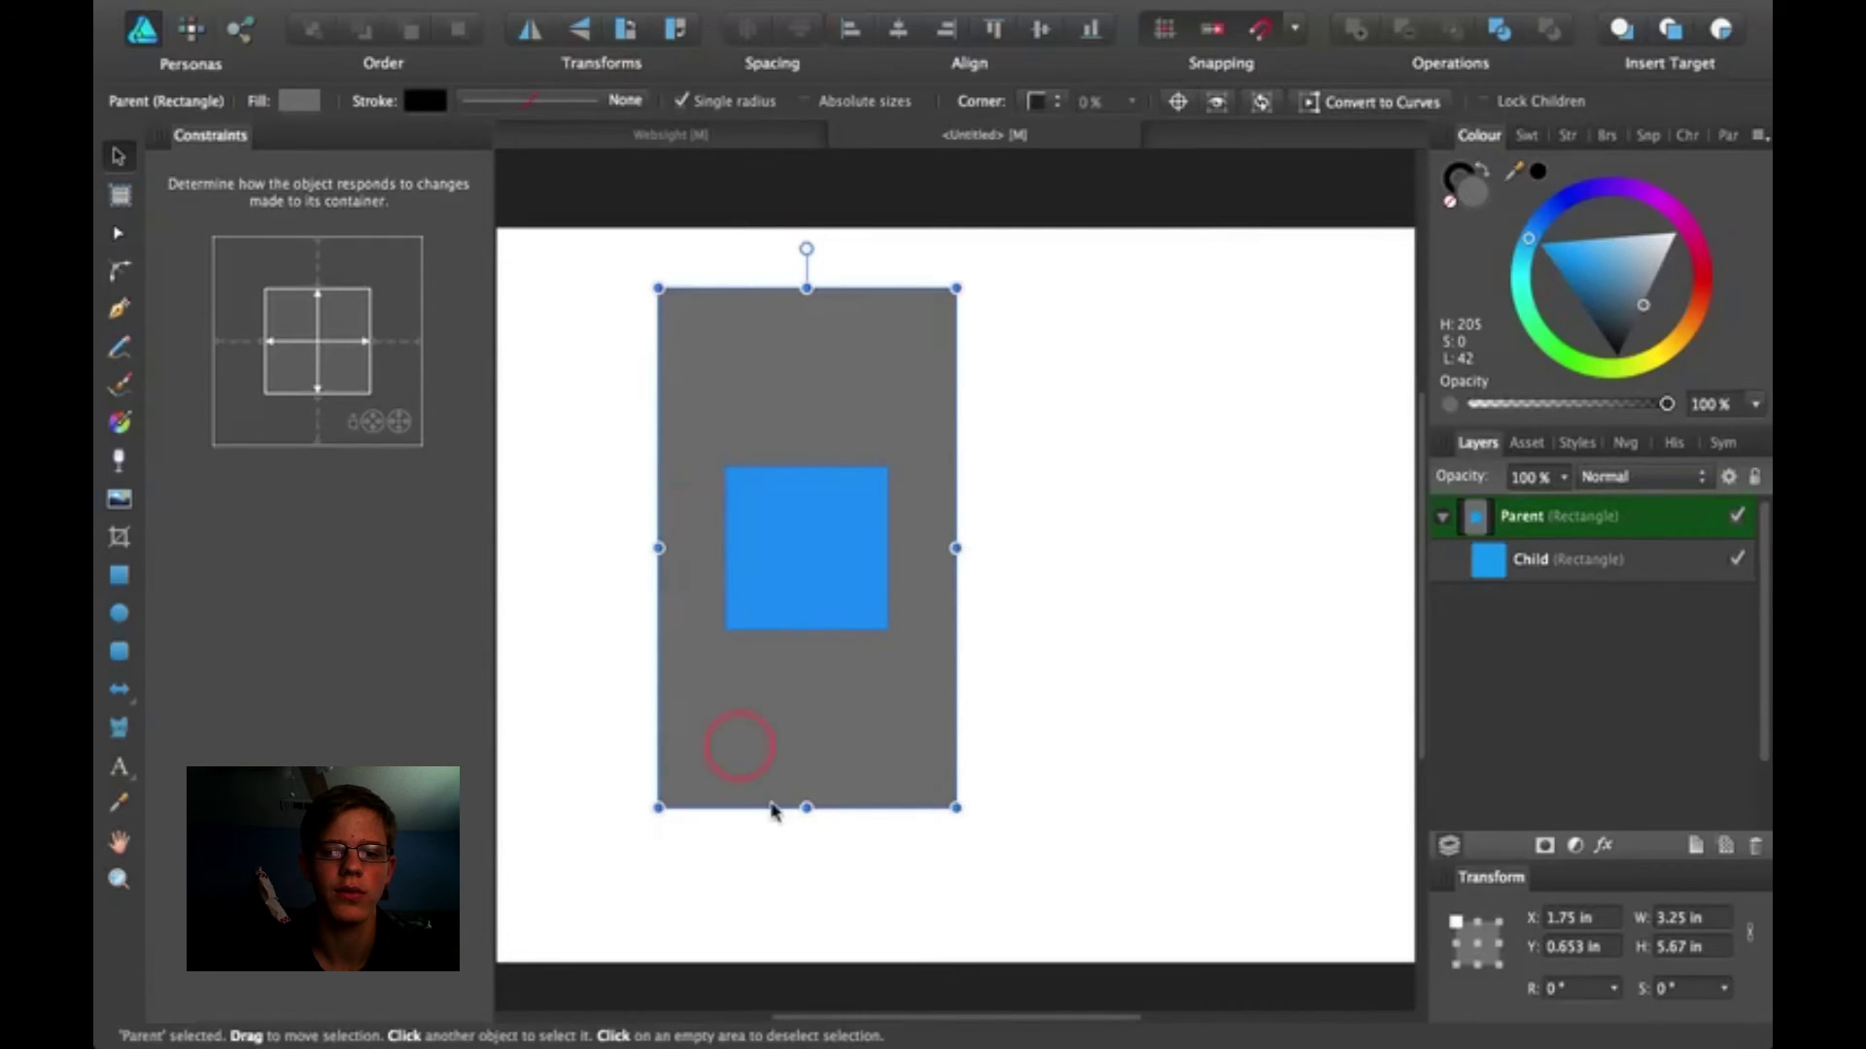
pyautogui.moveTo(953, 804); pyautogui.dragTo(1125, 793)
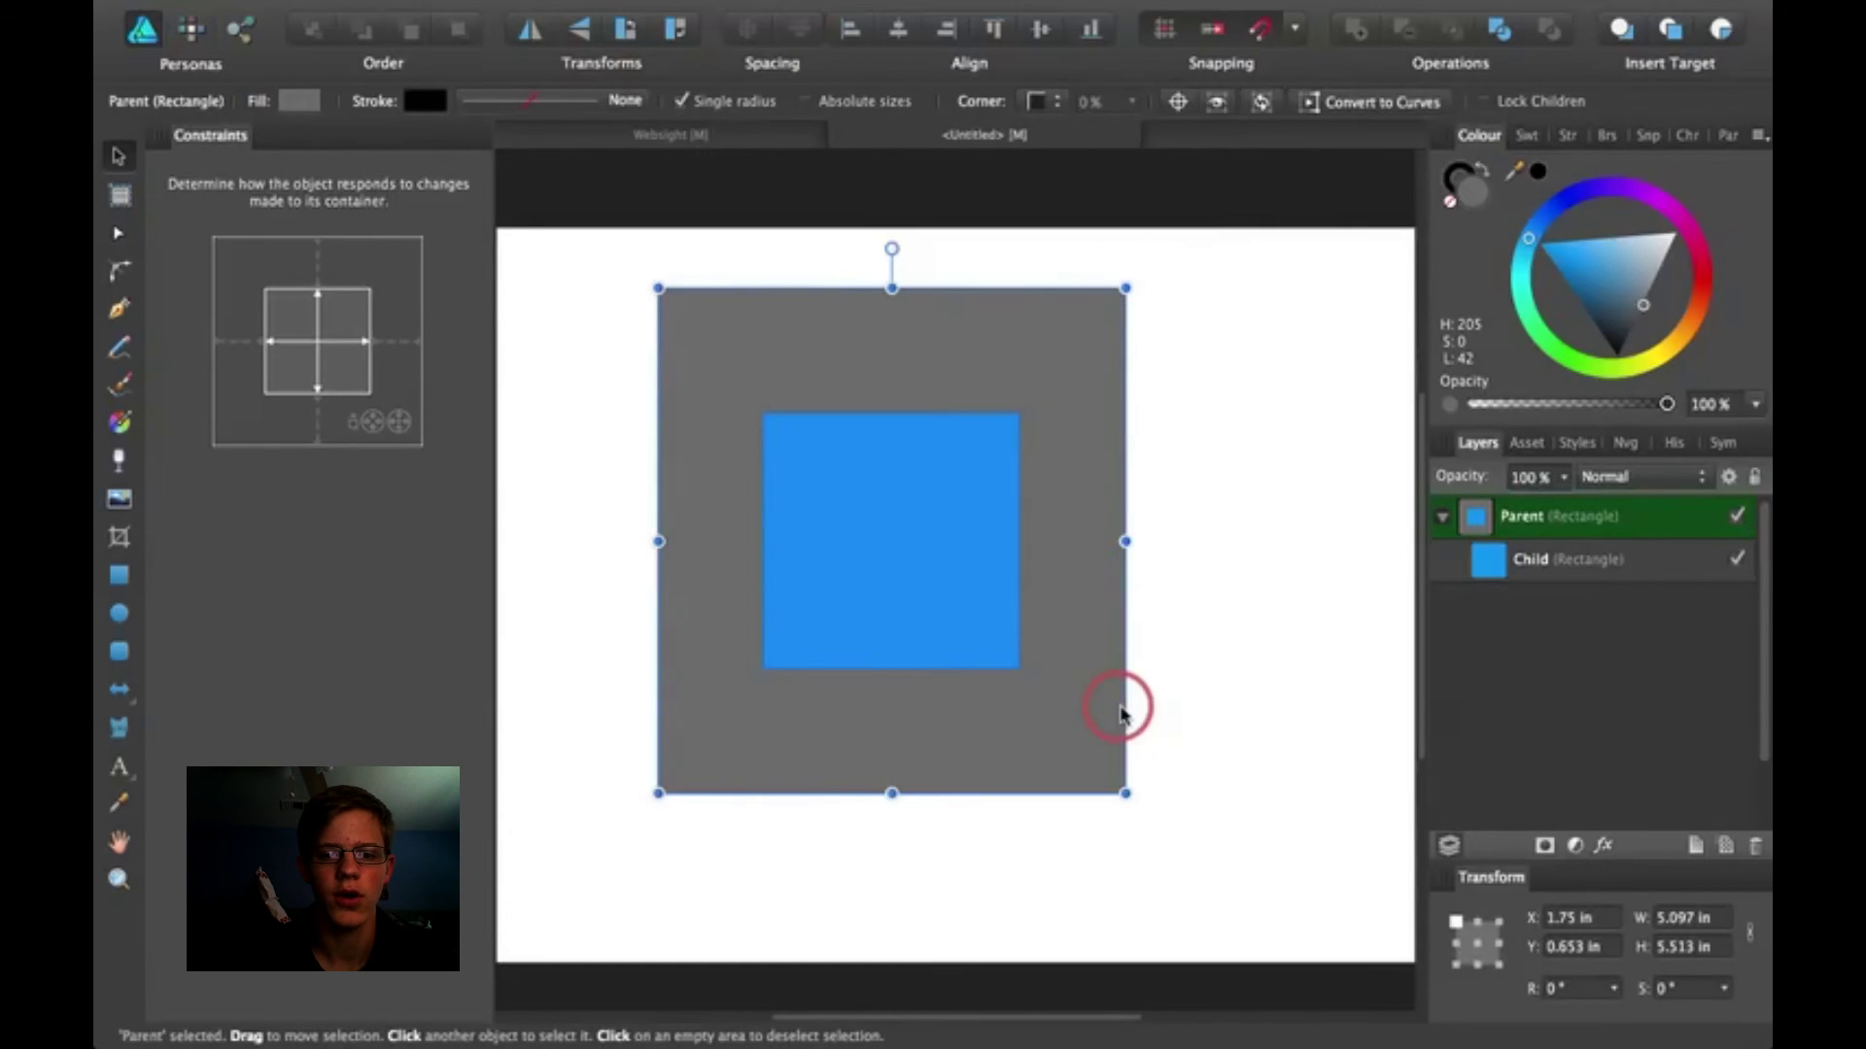
pyautogui.moveTo(1126, 793); pyautogui.dragTo(1253, 803)
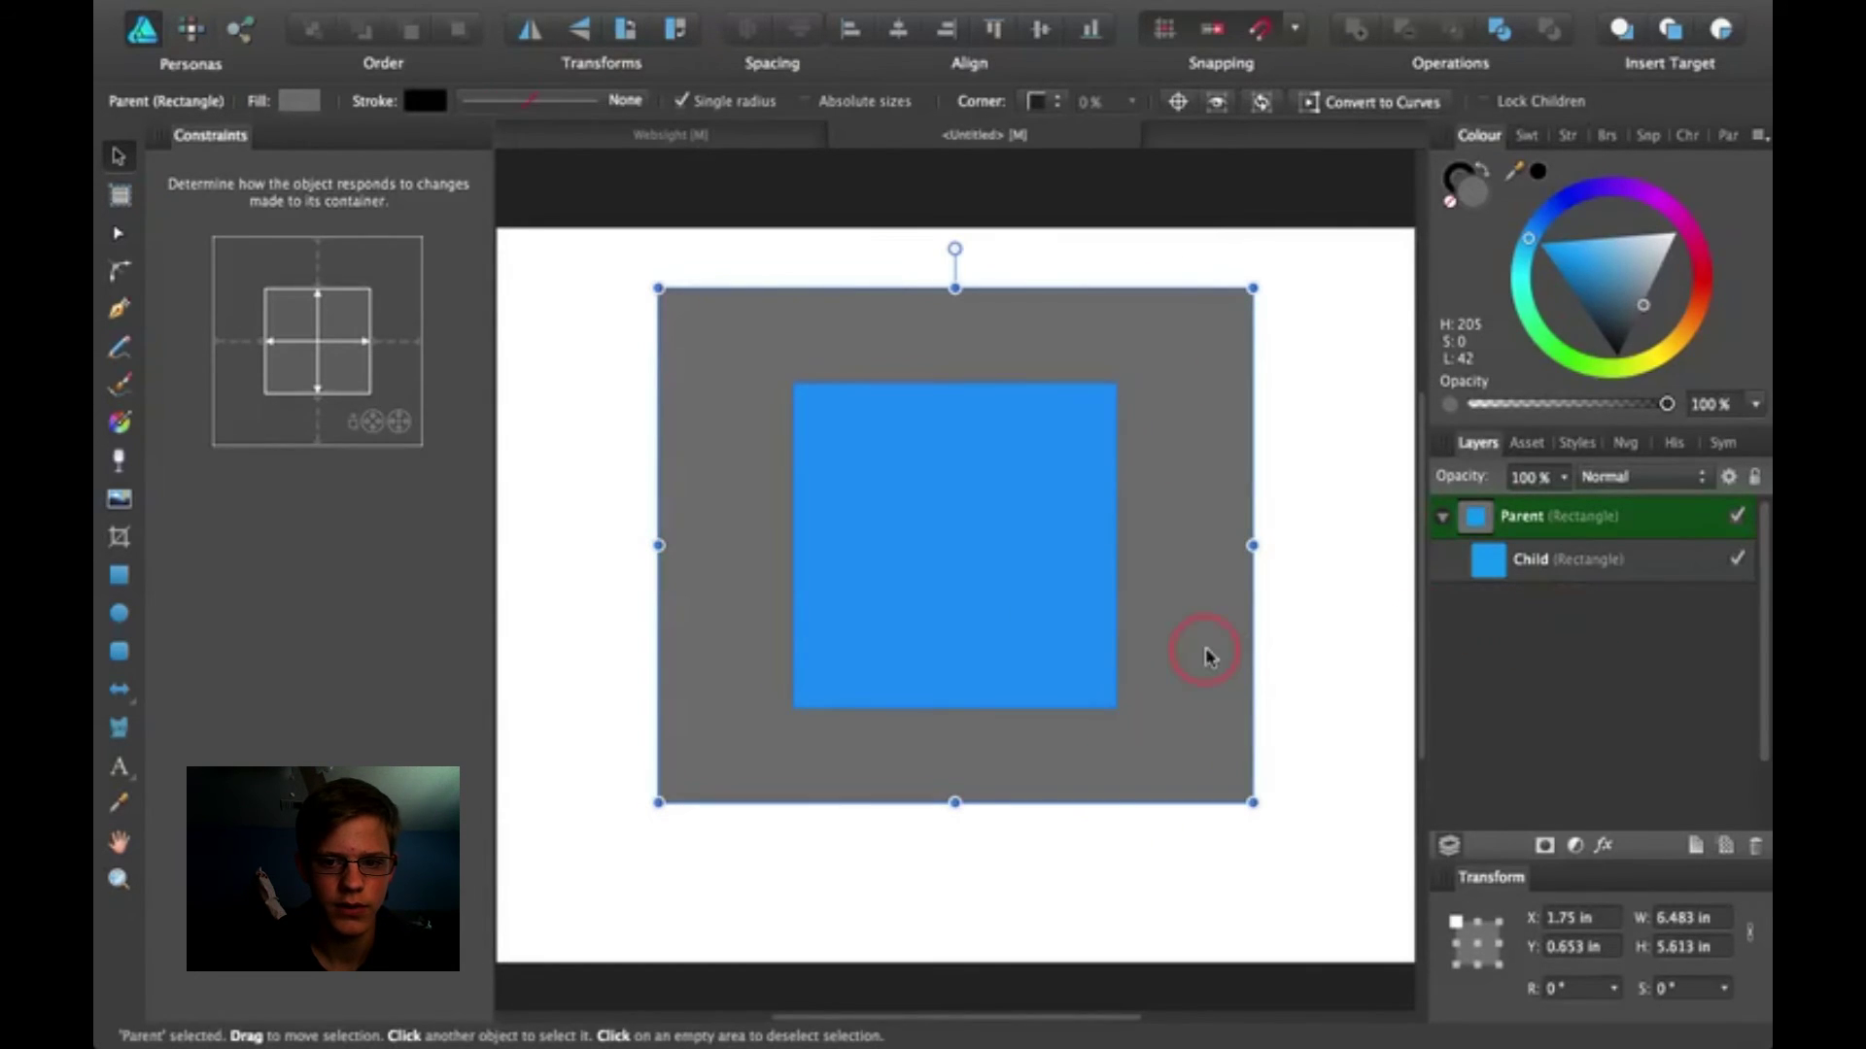
pyautogui.click(1572, 566)
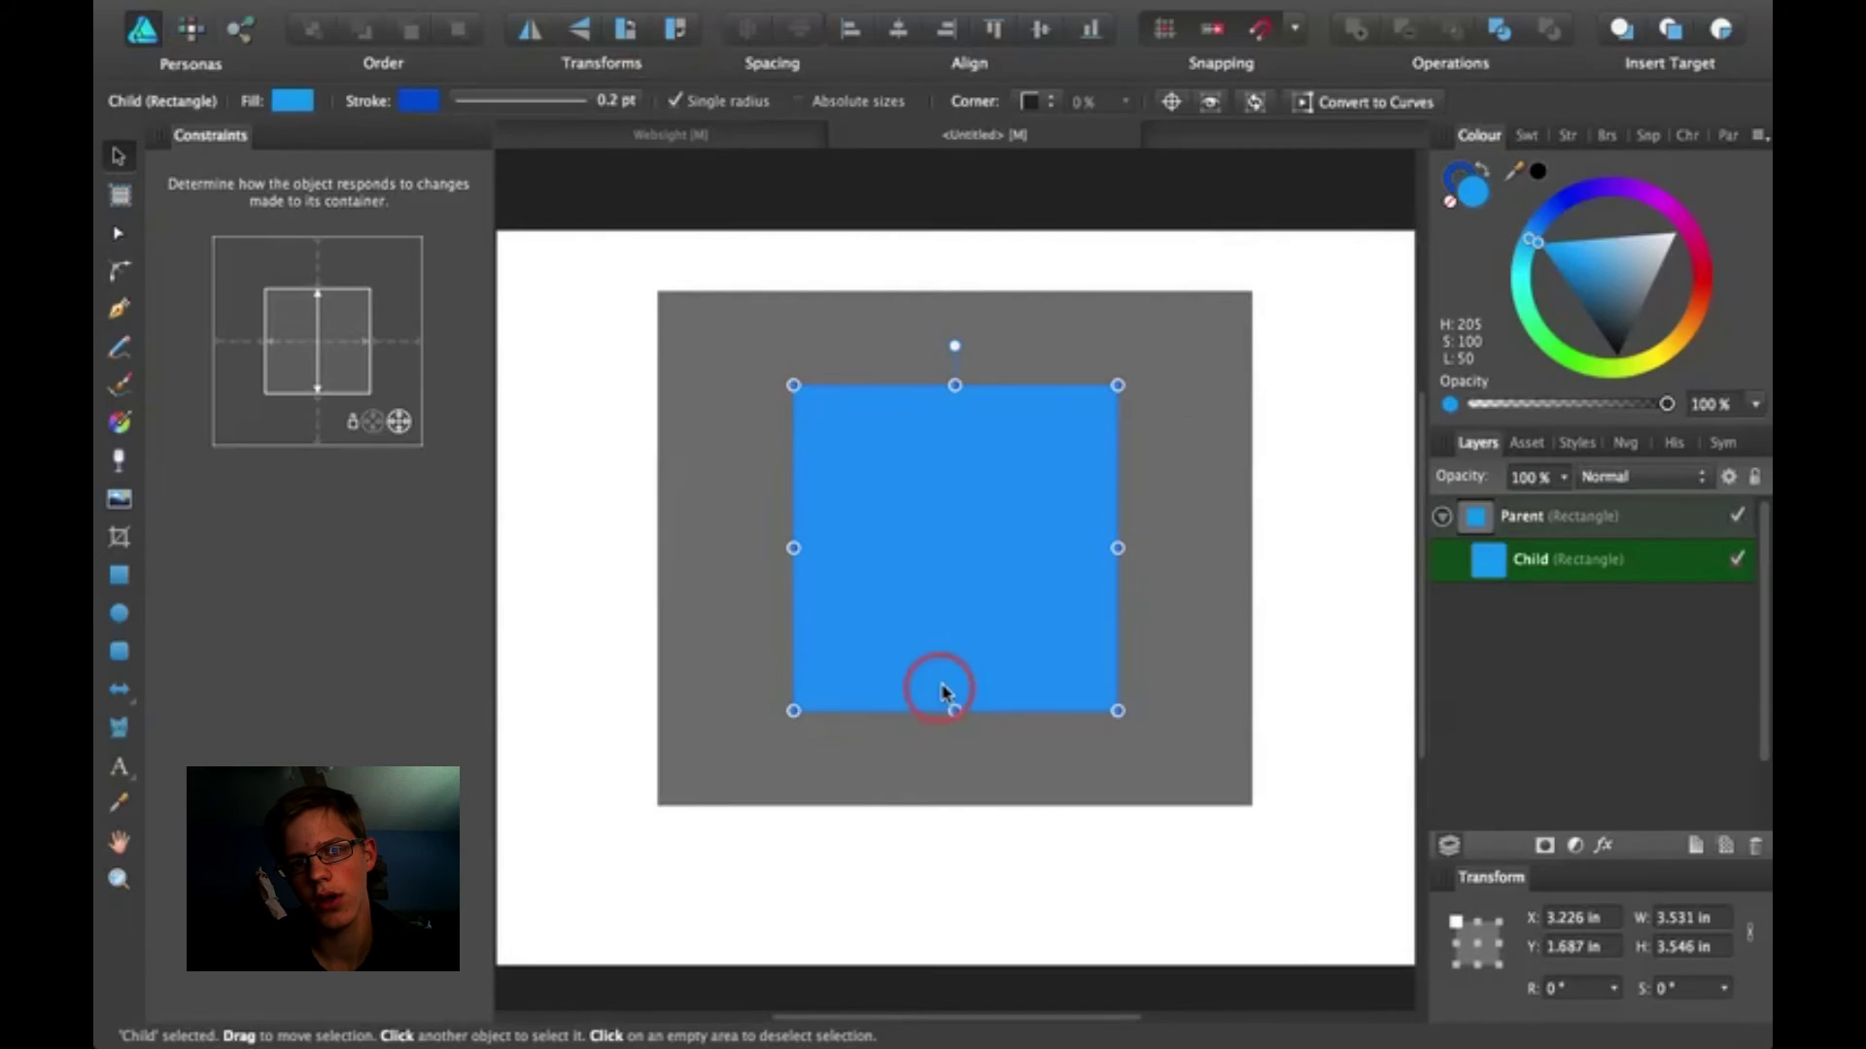
# Step: Bring up the Websight document and pan across the website design and the empty iPhone 6 artboard
pyautogui.click(681, 136)
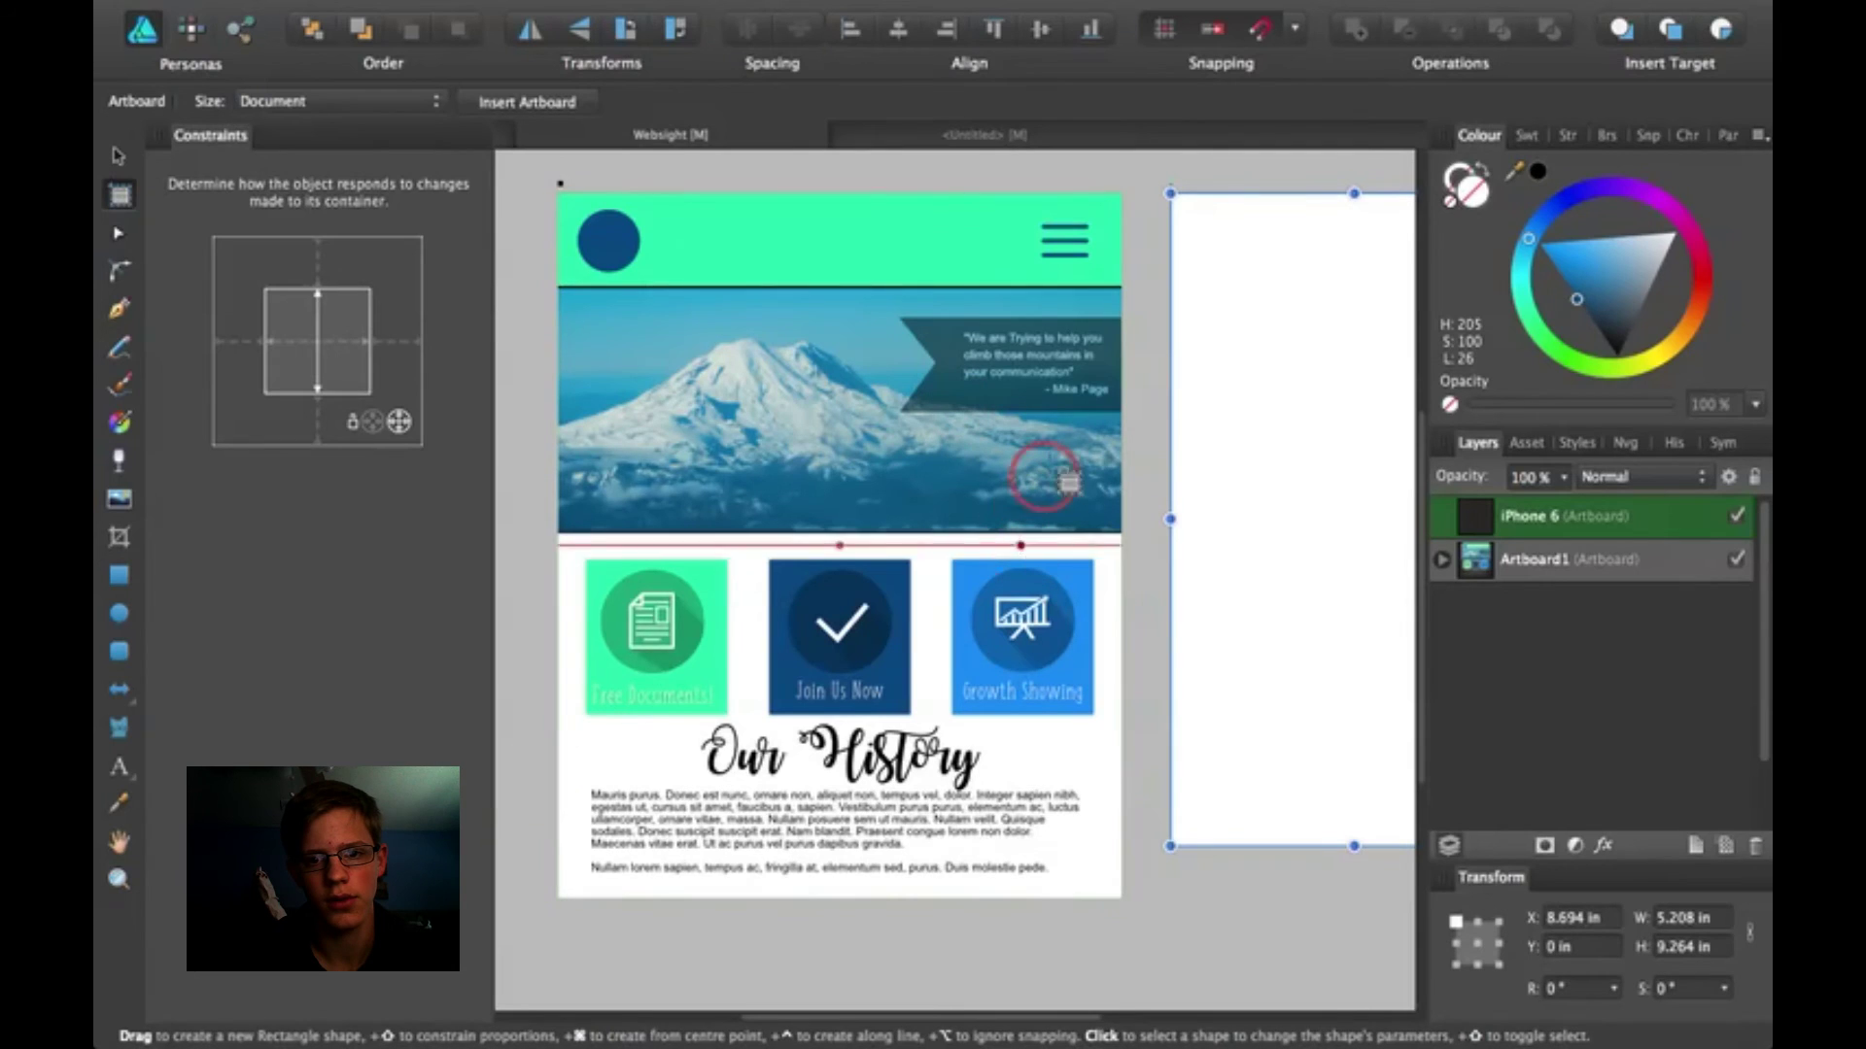
pyautogui.moveTo(1045, 476); pyautogui.dragTo(1124, 166)
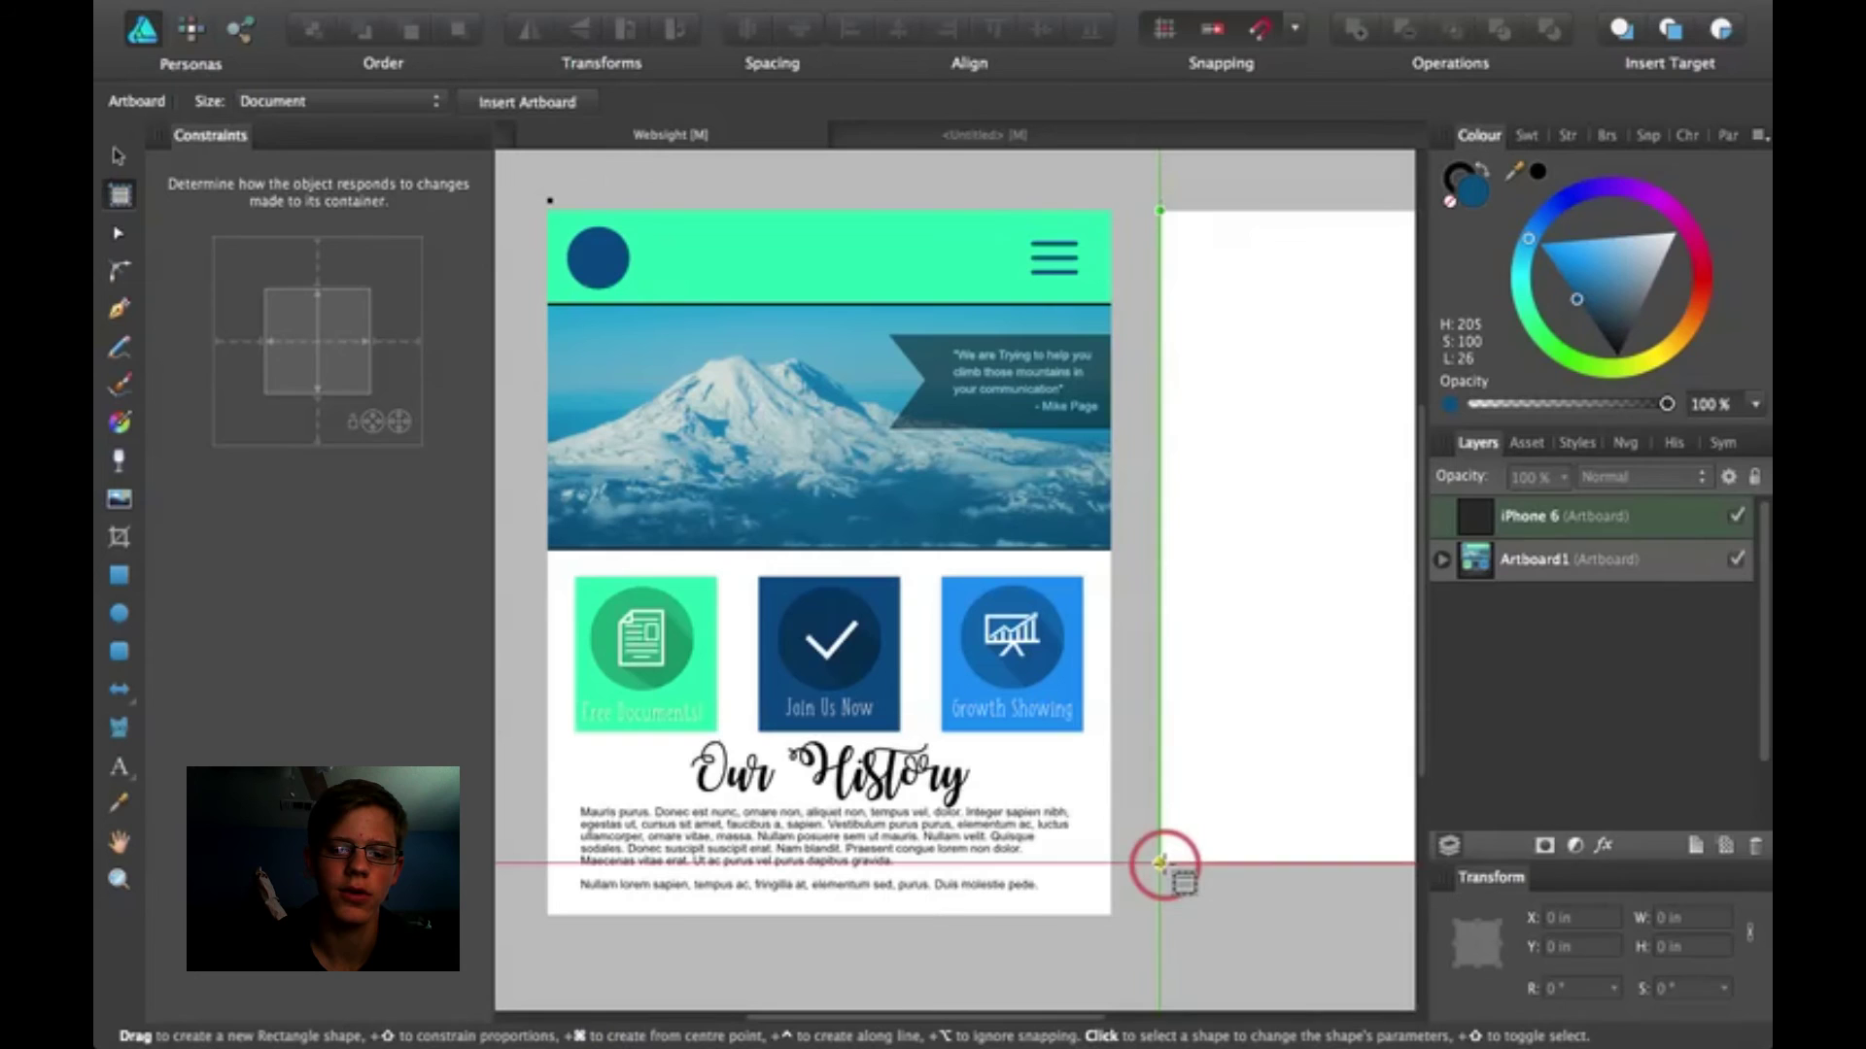
pyautogui.hscroll(1, 1187, 878)
pyautogui.hscroll(2, 1188, 877)
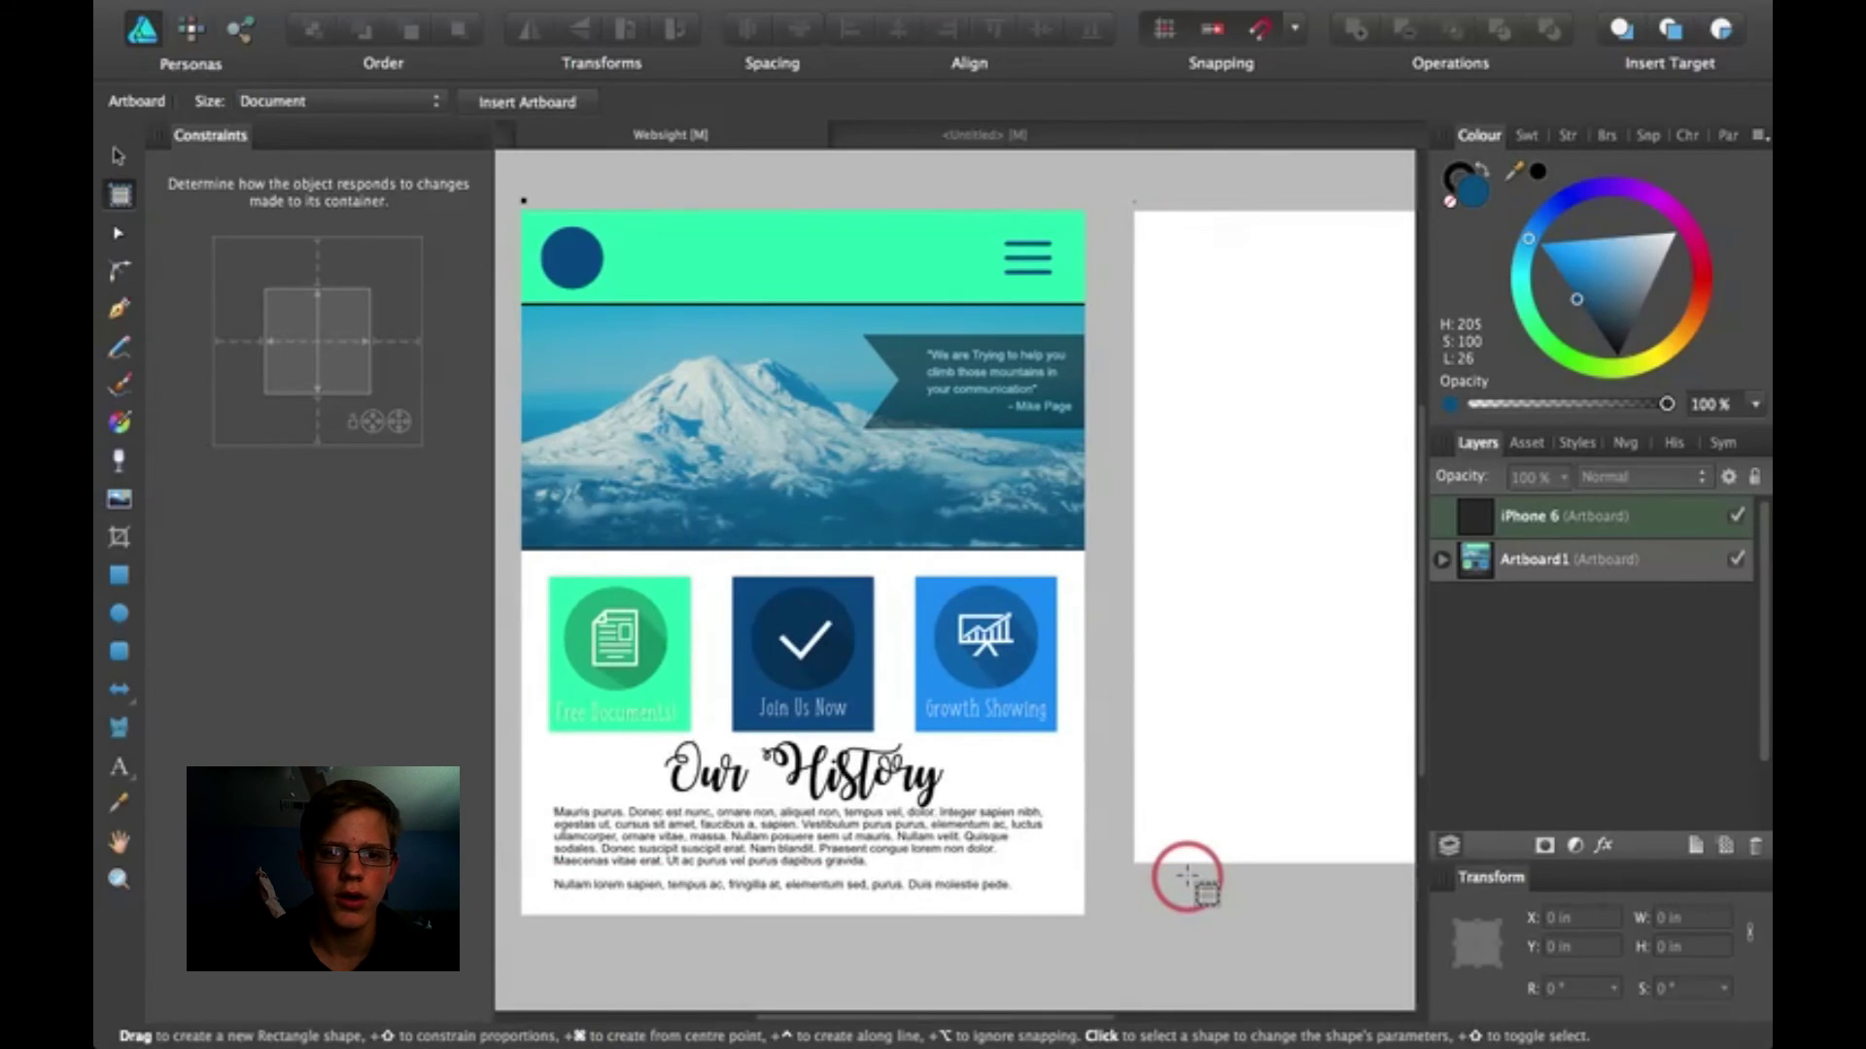
pyautogui.hscroll(-3, 1187, 877)
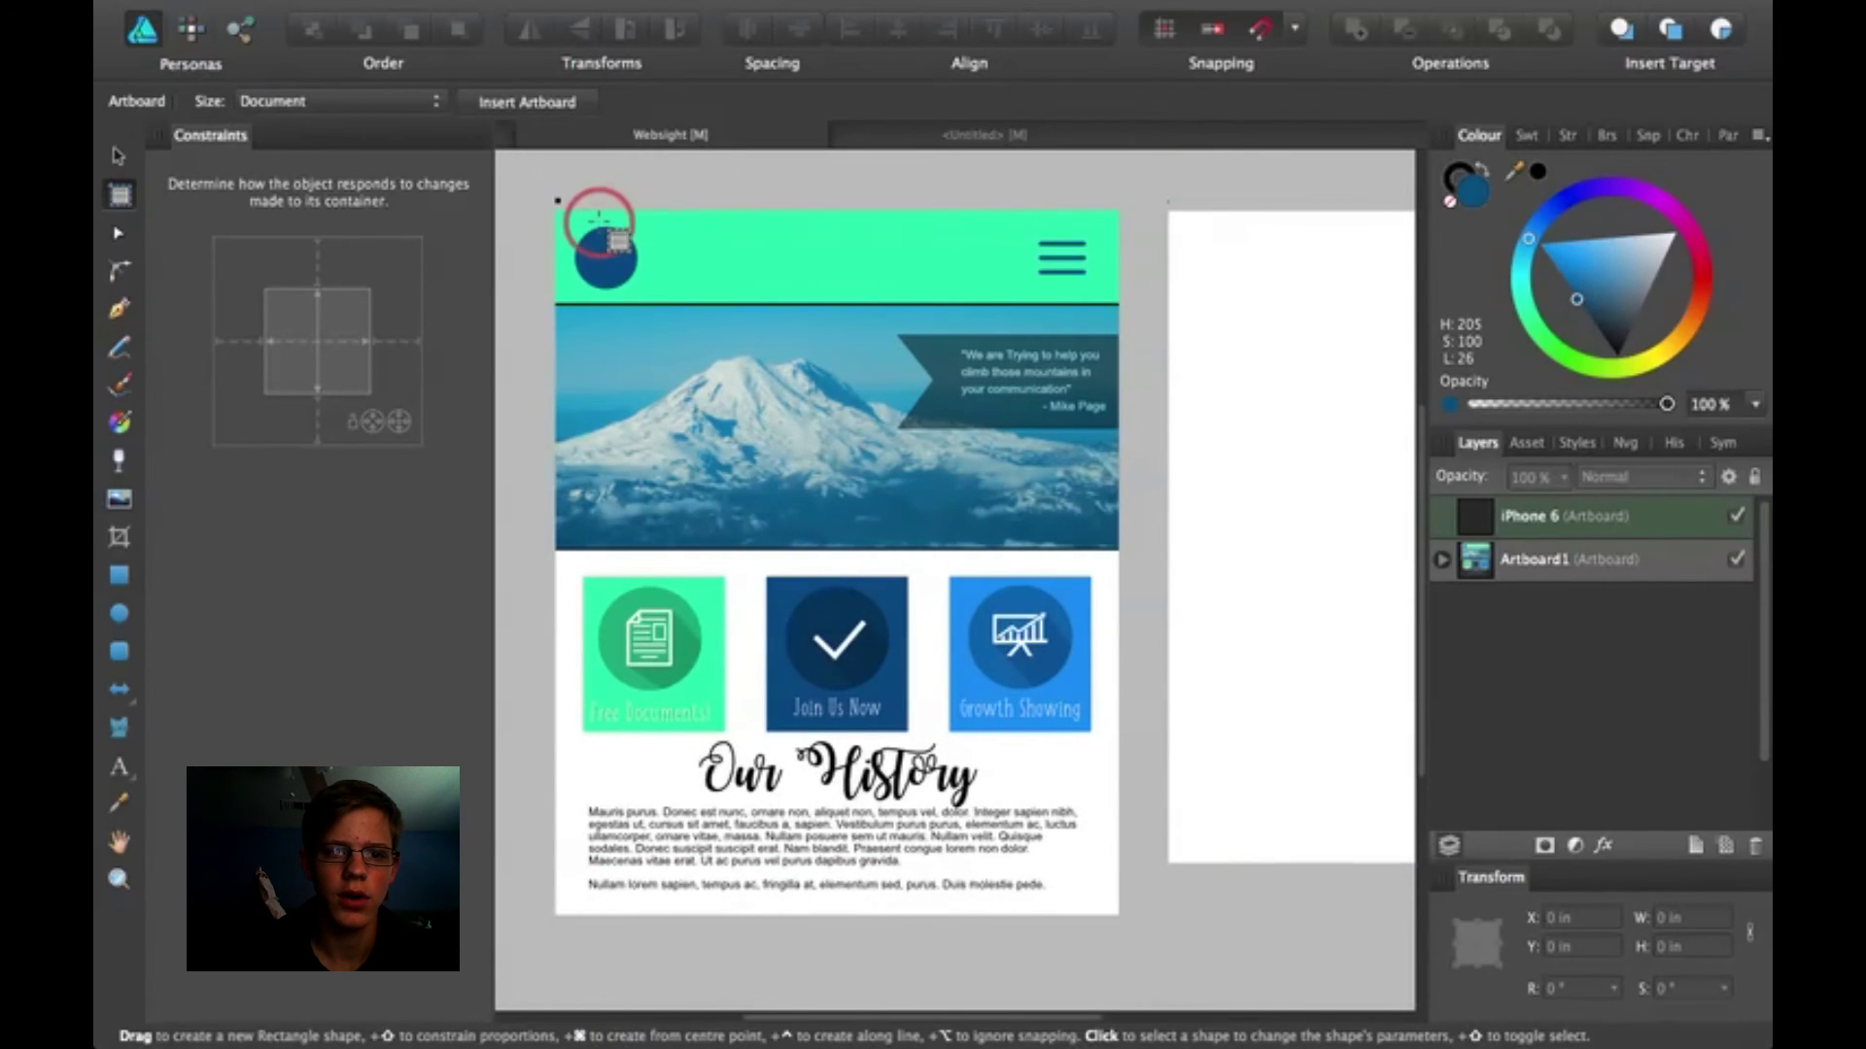
pyautogui.moveTo(559, 206); pyautogui.dragTo(1124, 907)
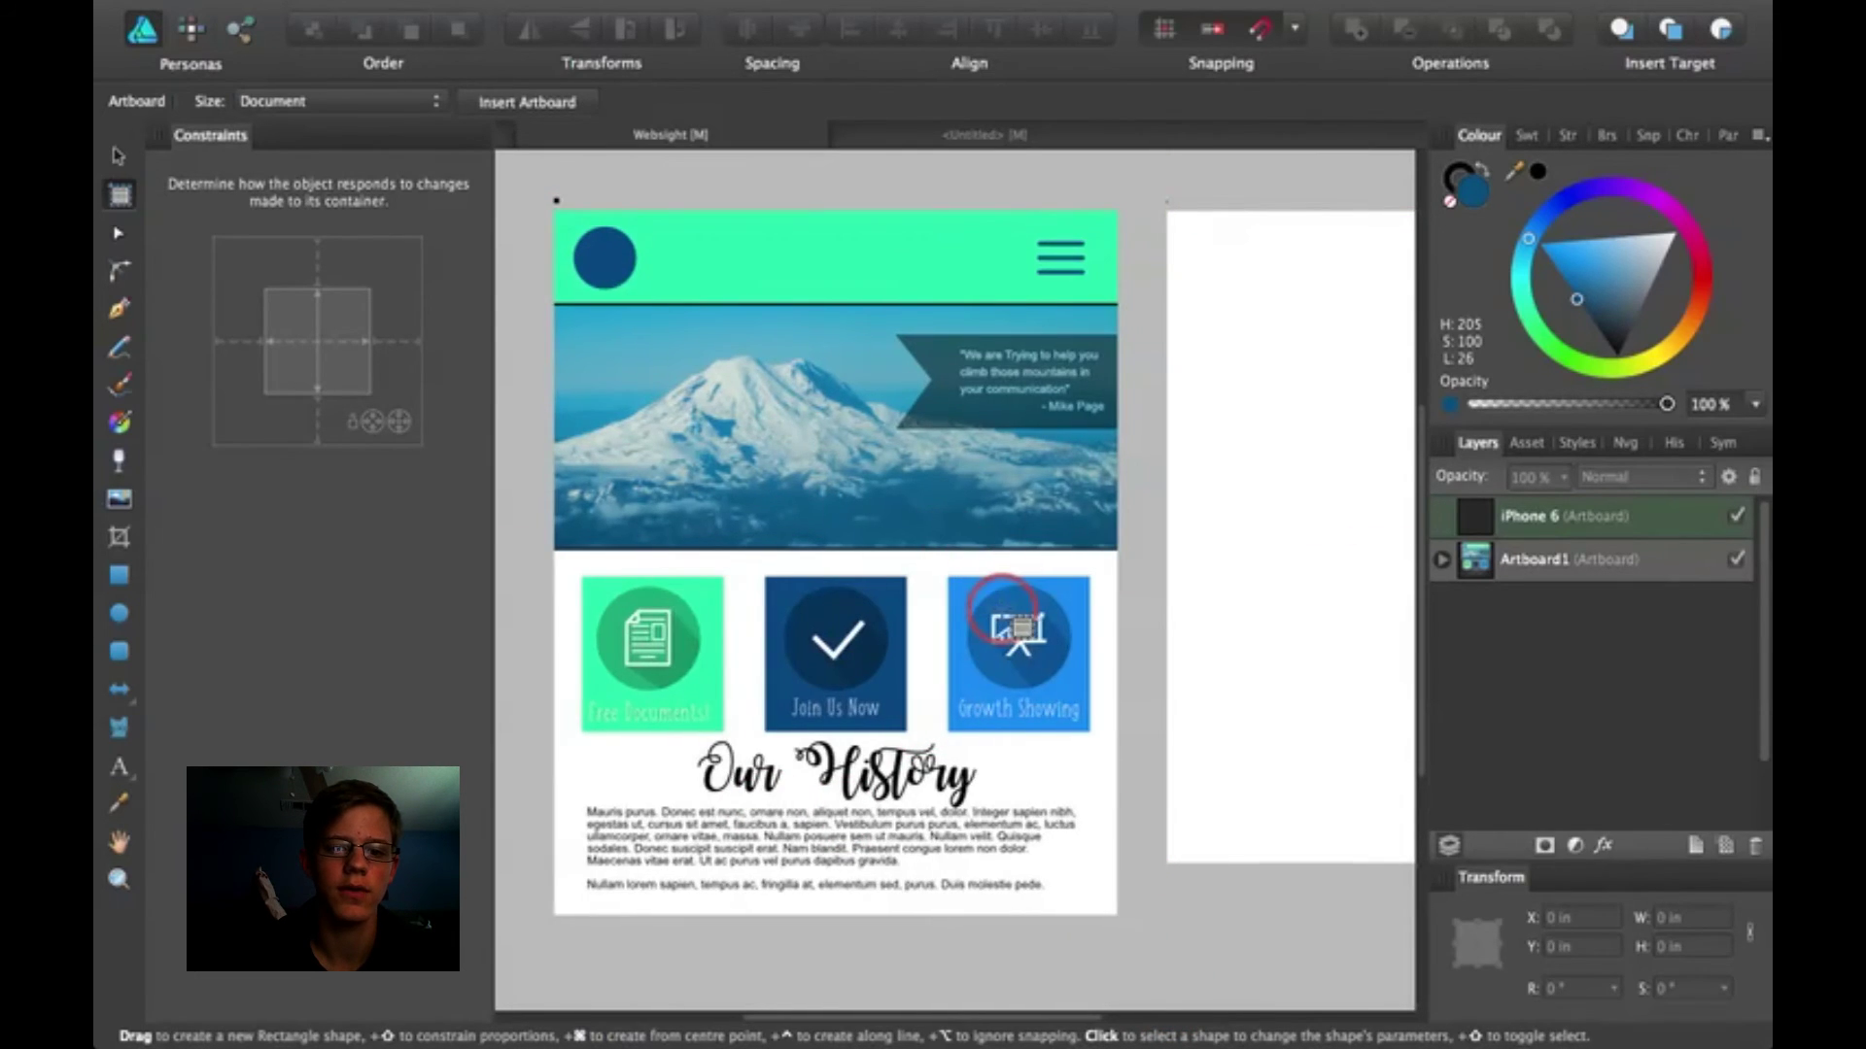
pyautogui.hscroll(1, 1001, 612)
pyautogui.hscroll(5, 1001, 607)
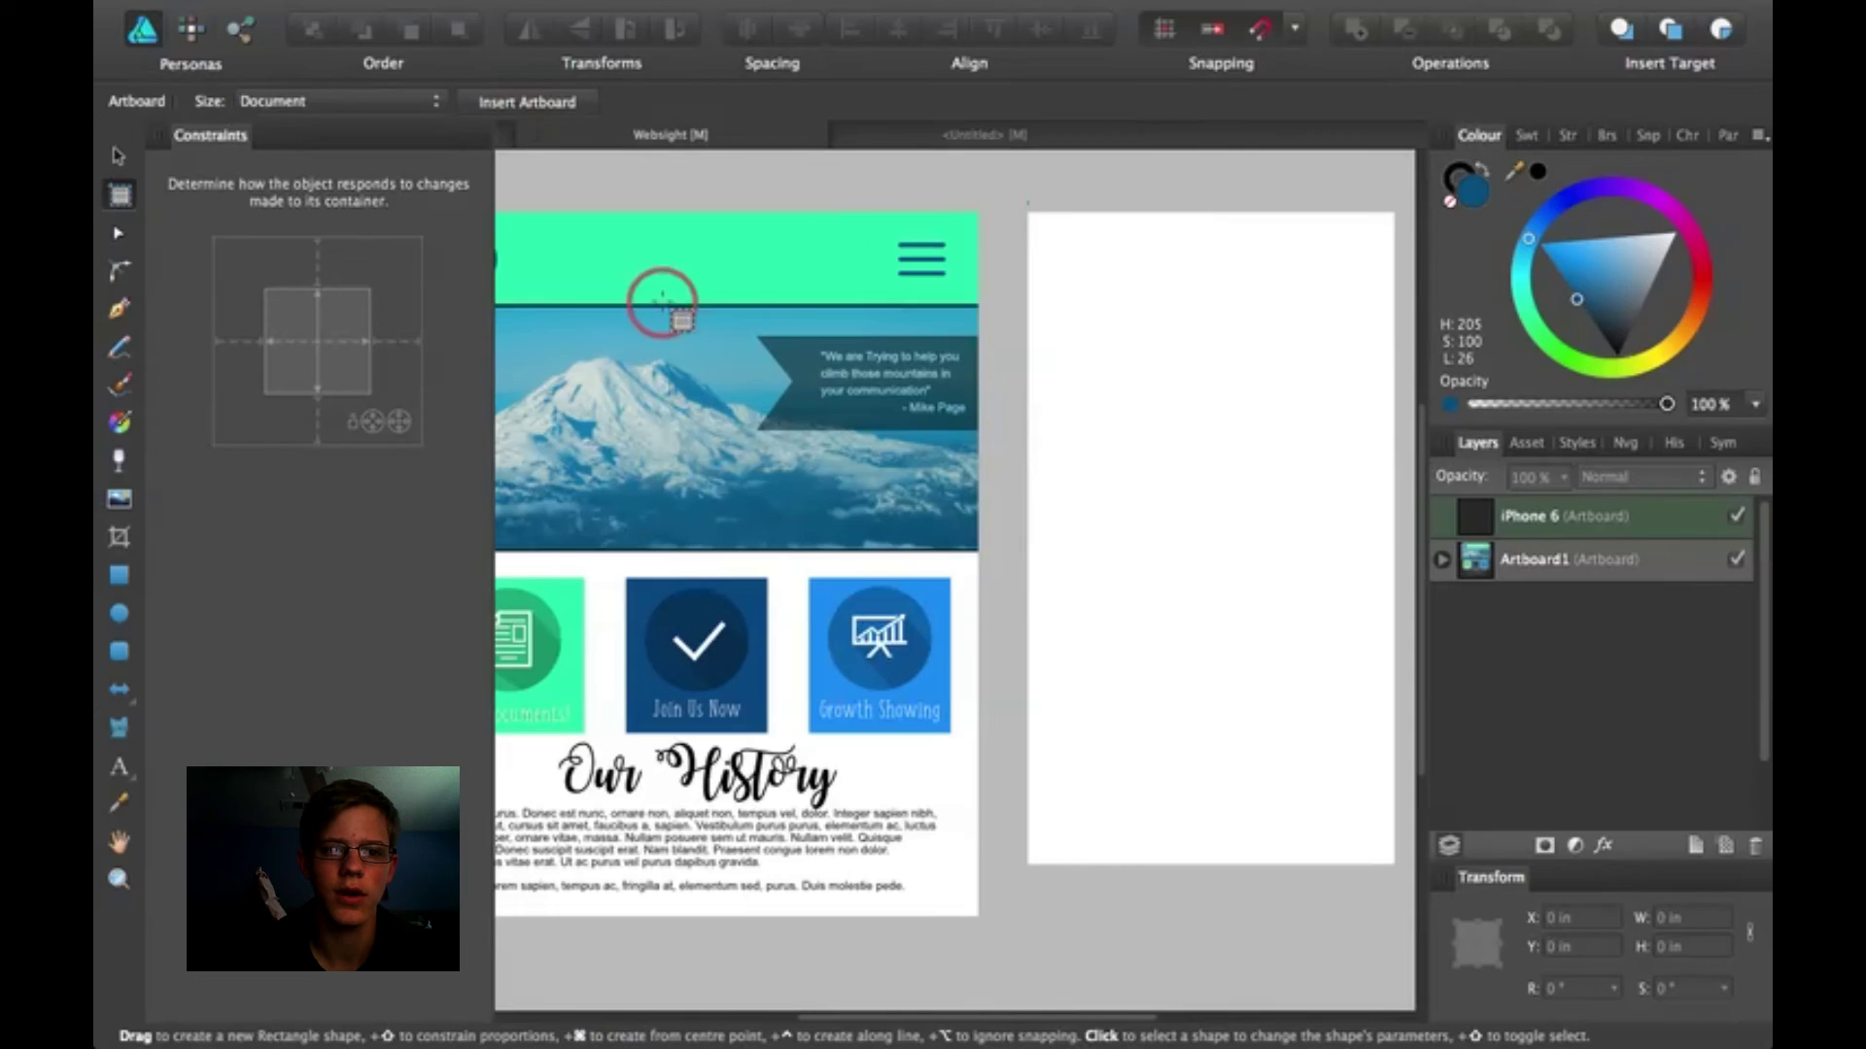
# Step: Set the artboard size to the iPhone 6 preset and pan around the resulting mobile layout
pyautogui.click(438, 104)
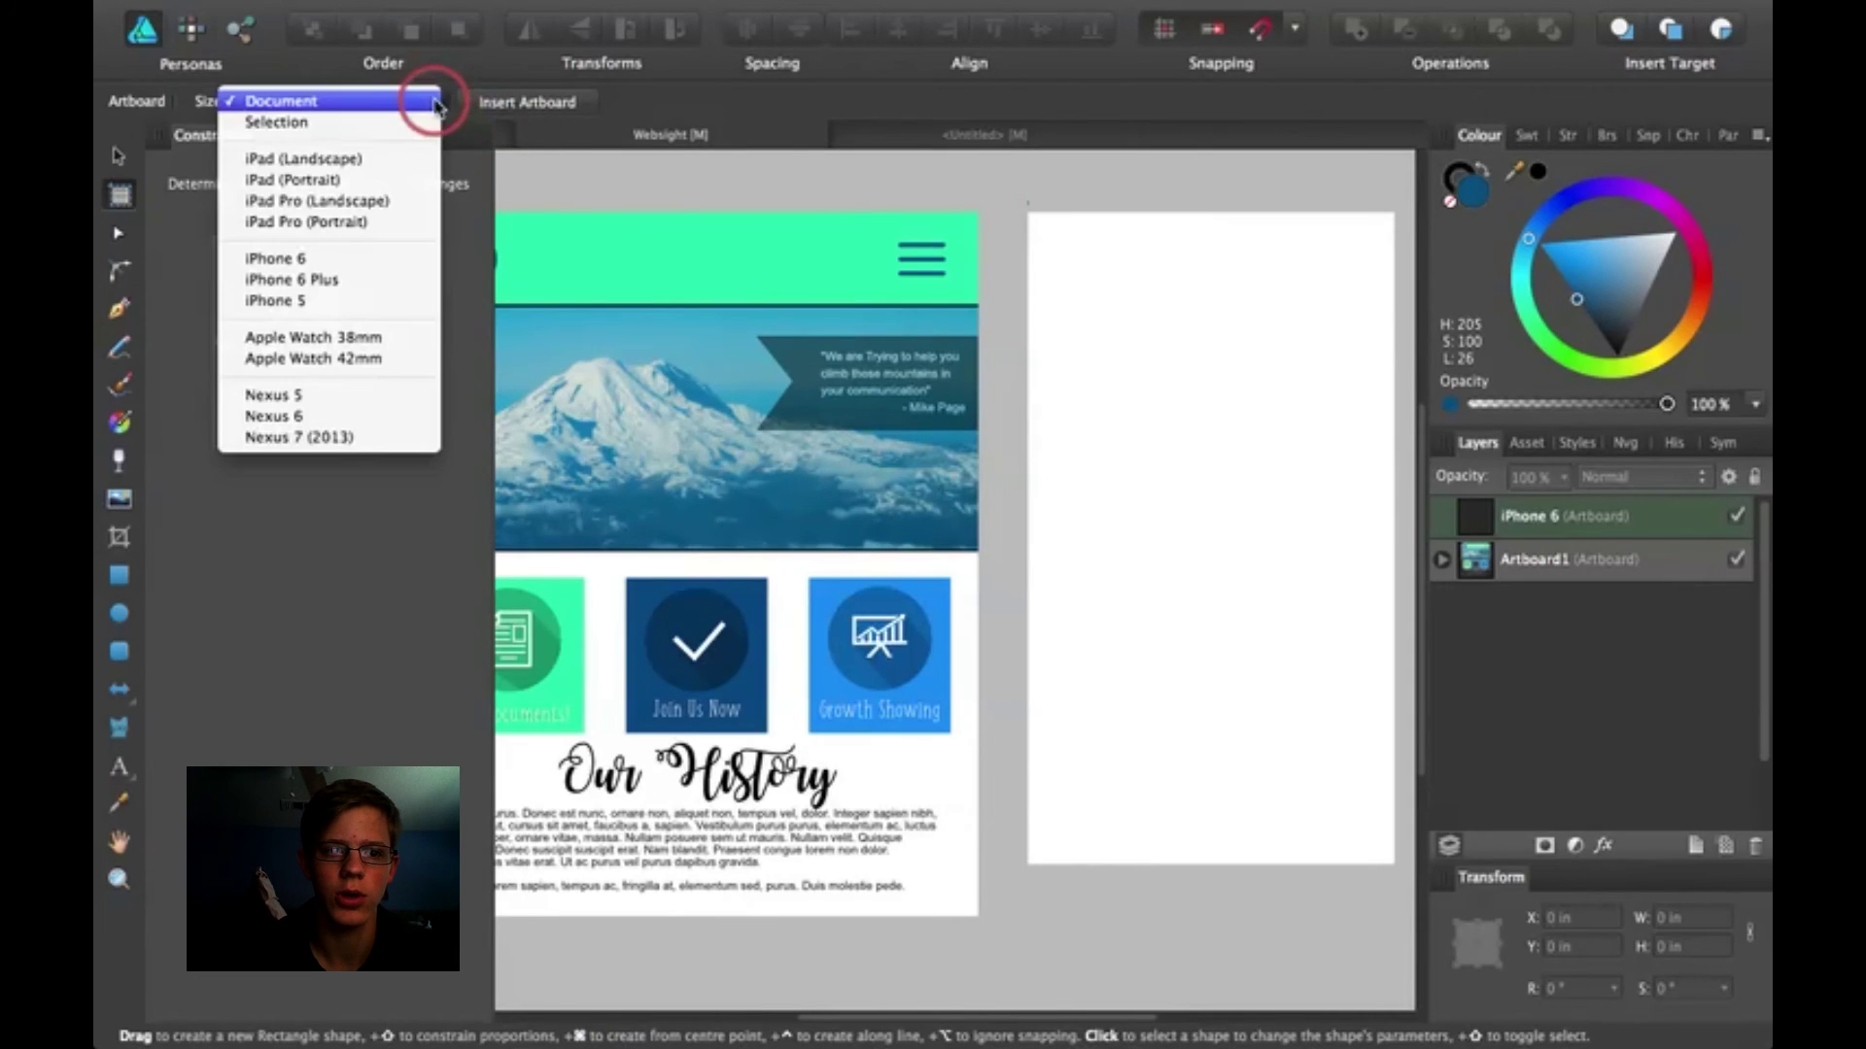
pyautogui.click(362, 259)
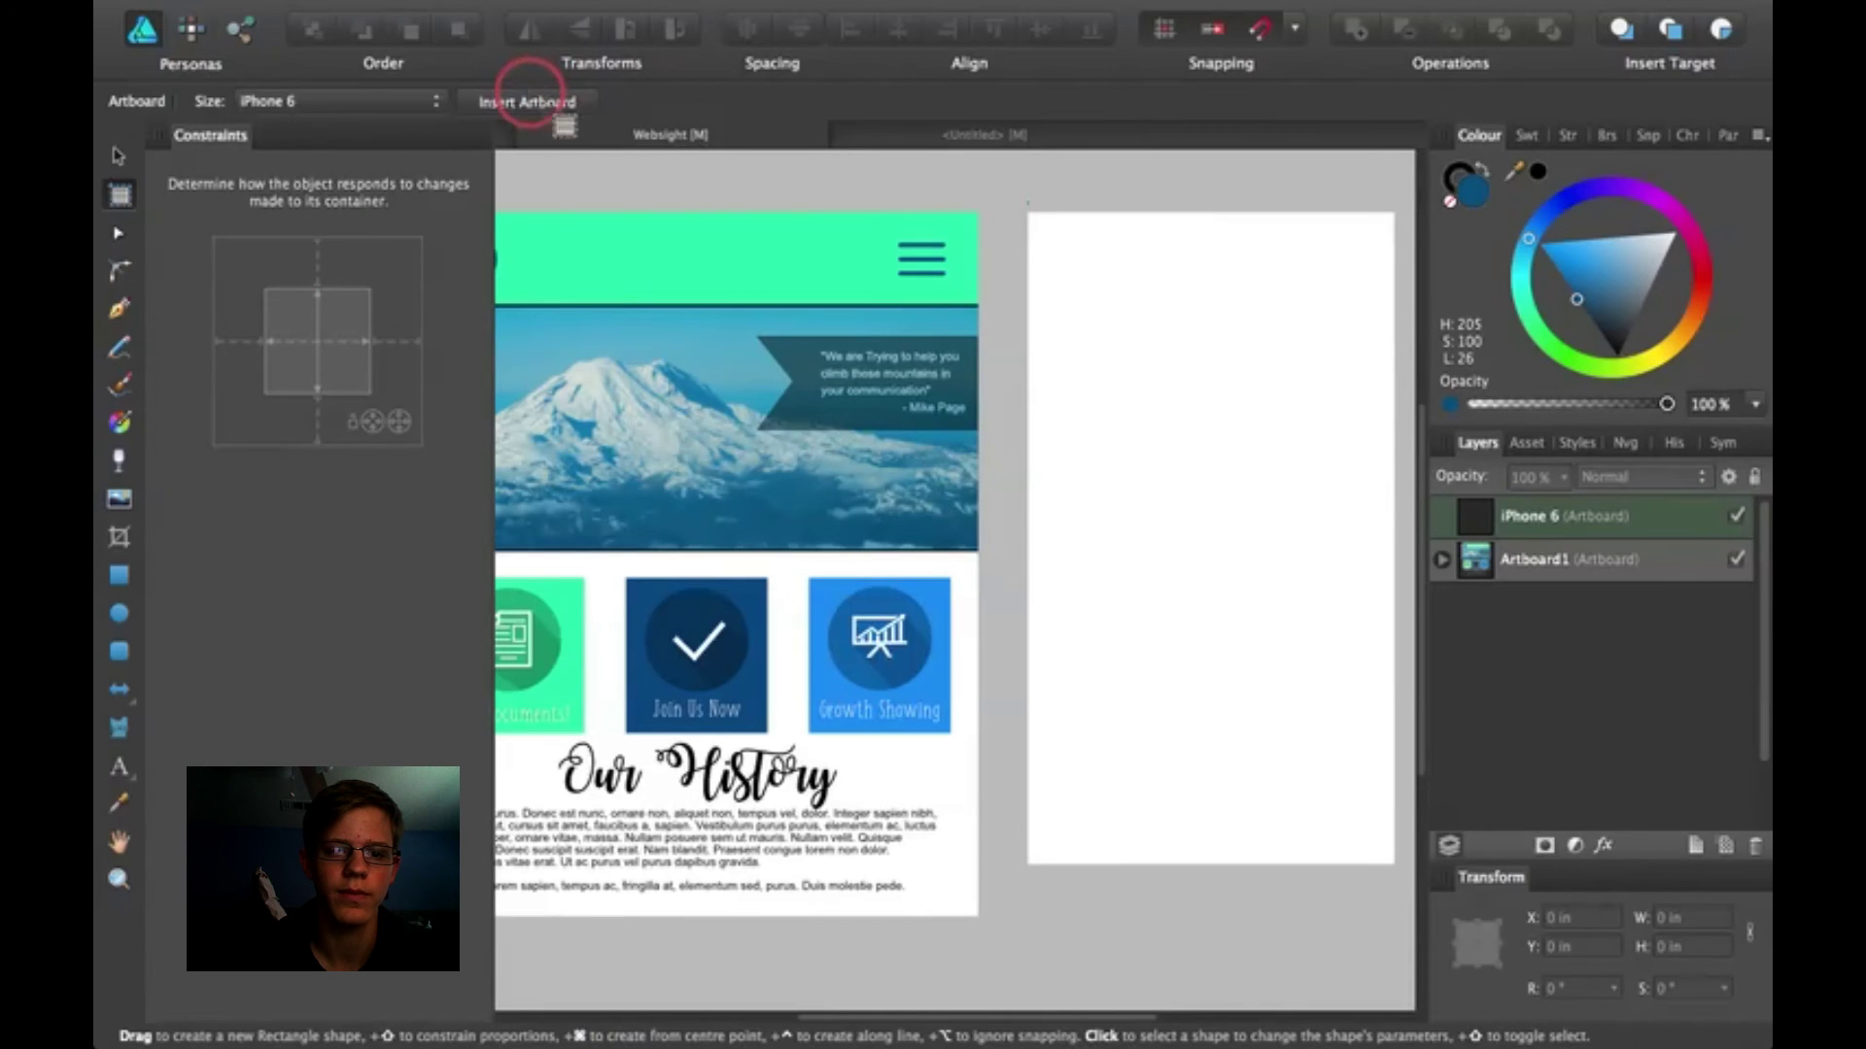
pyautogui.hscroll(-3, 743, 416)
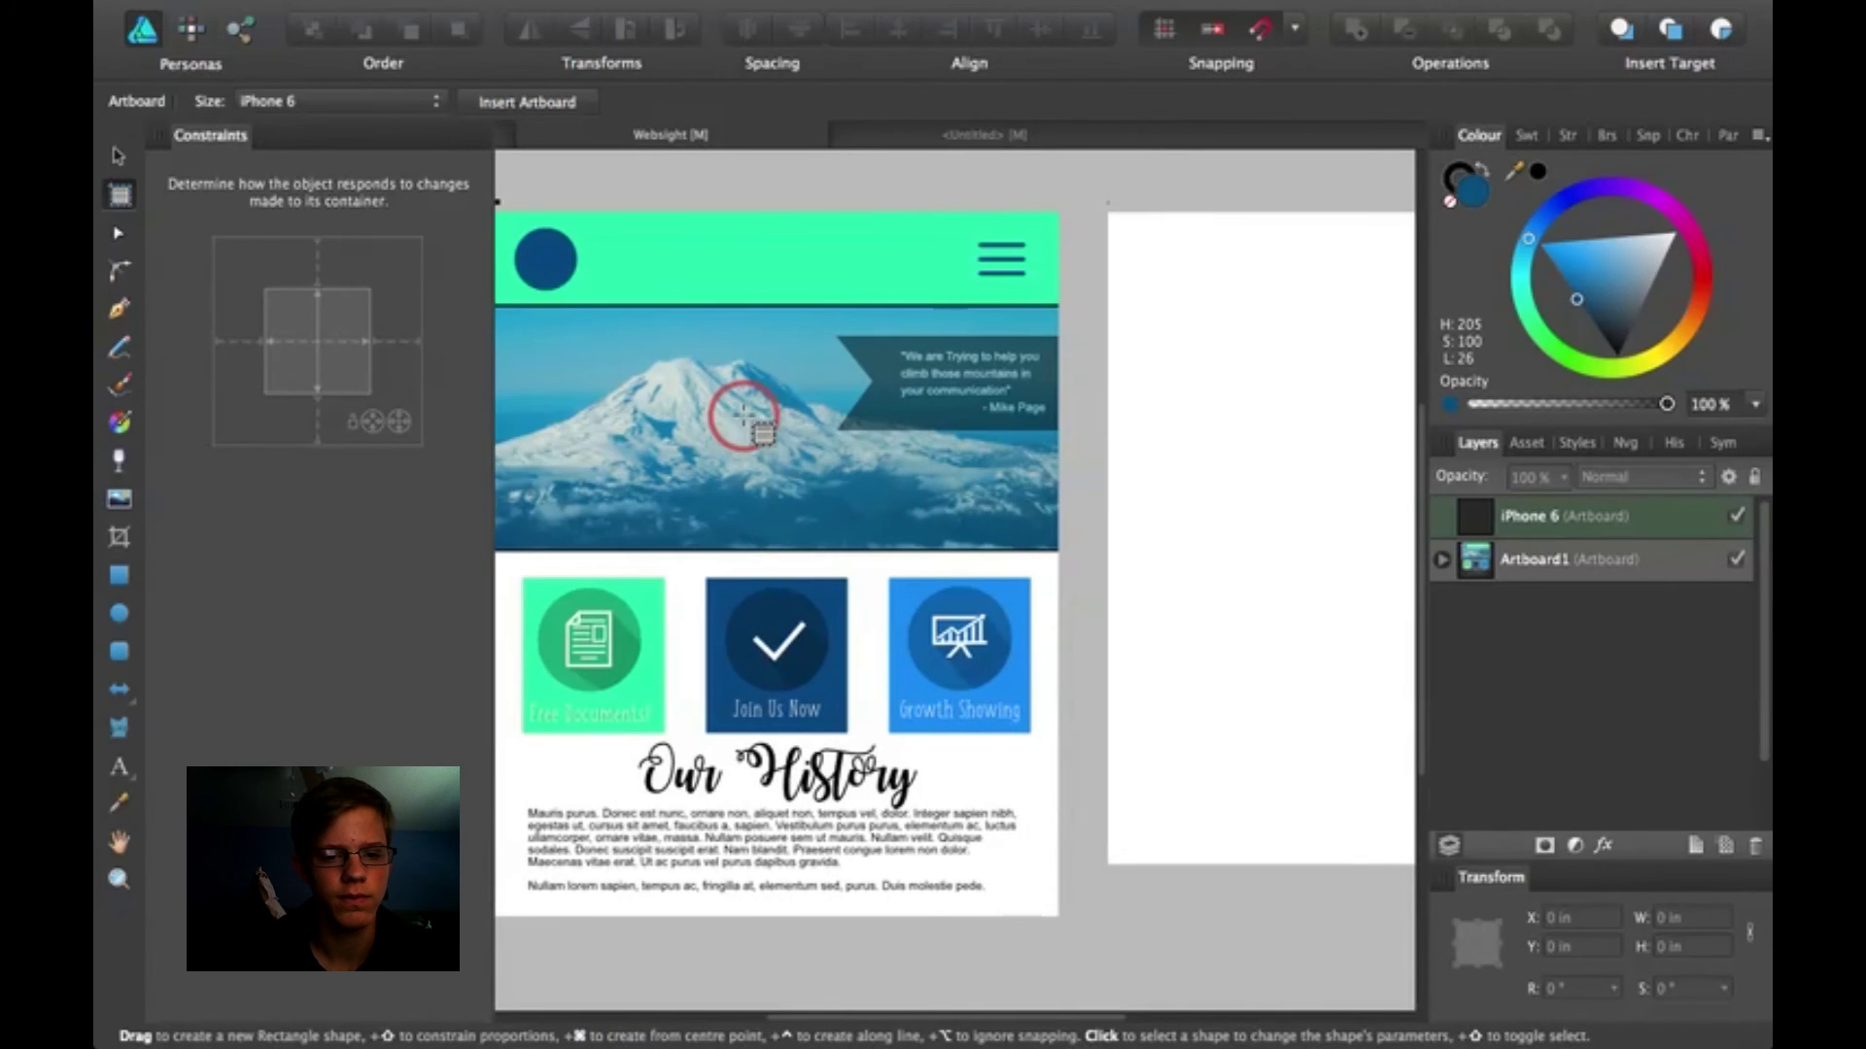
pyautogui.hscroll(-1, 744, 416)
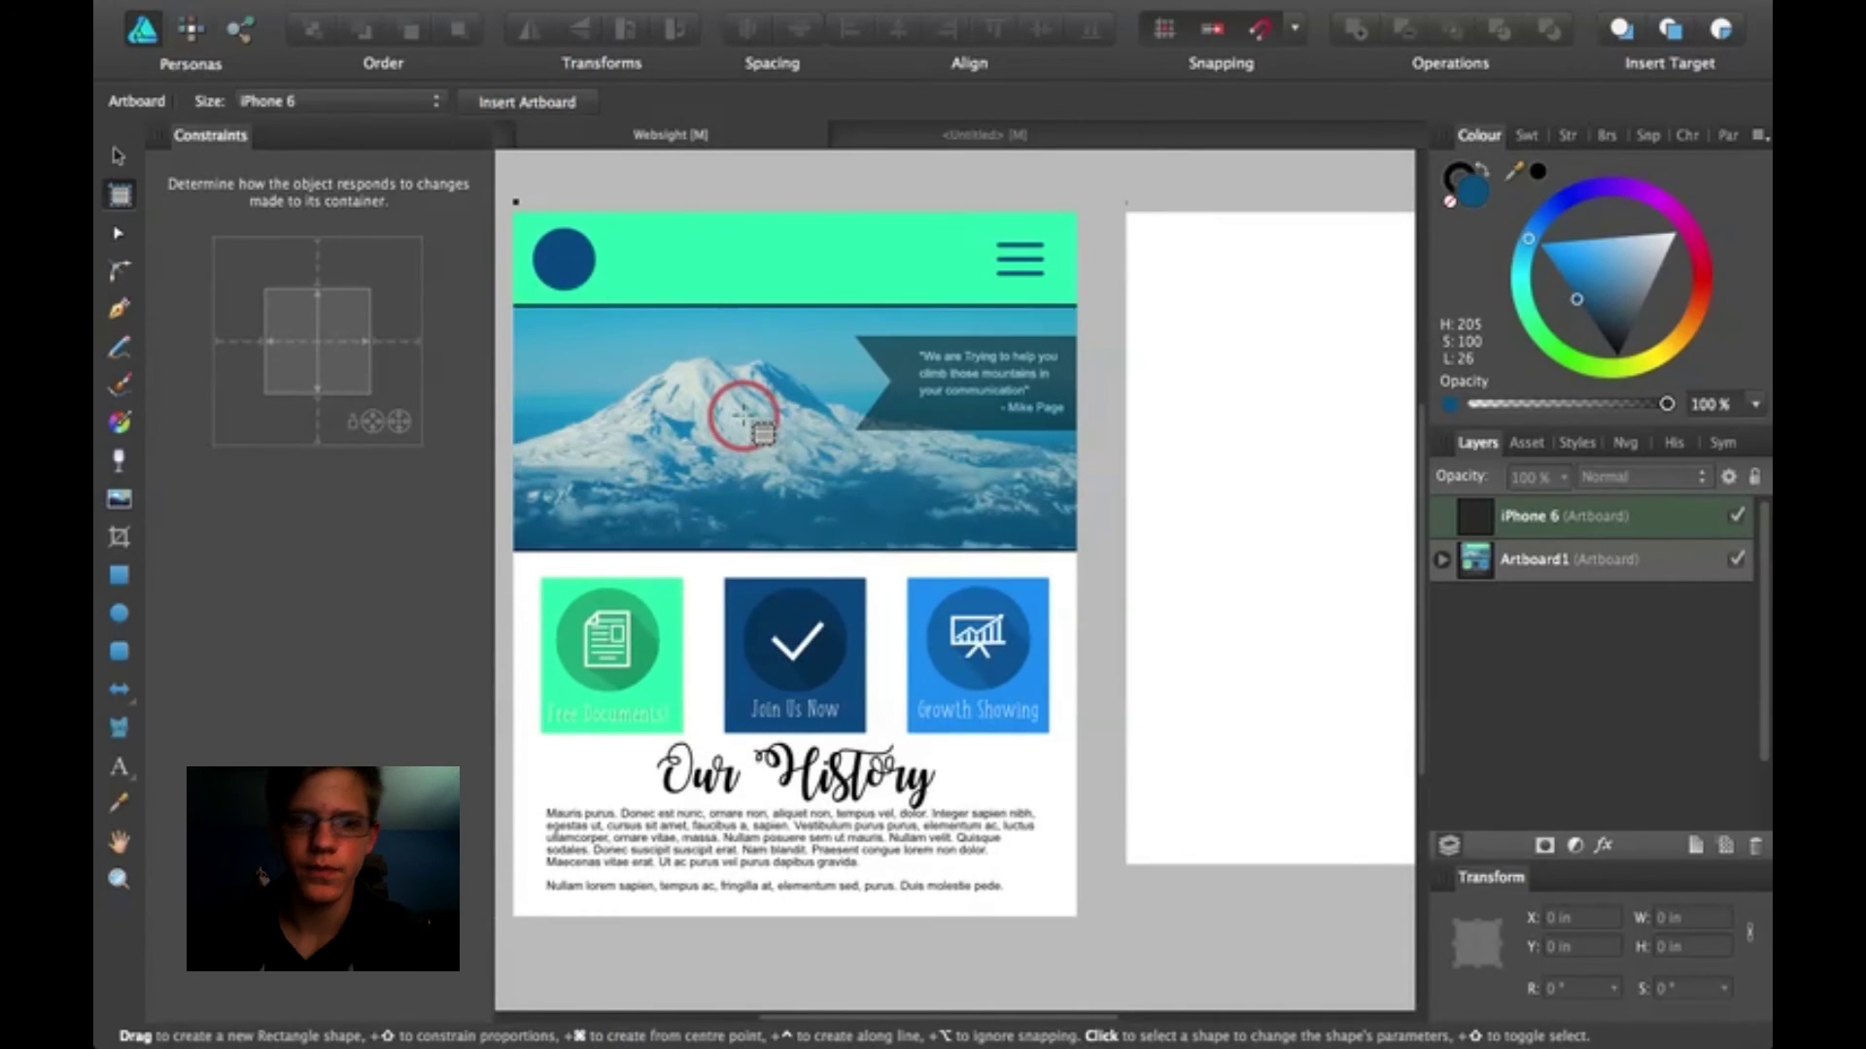
pyautogui.hscroll(-1, 746, 416)
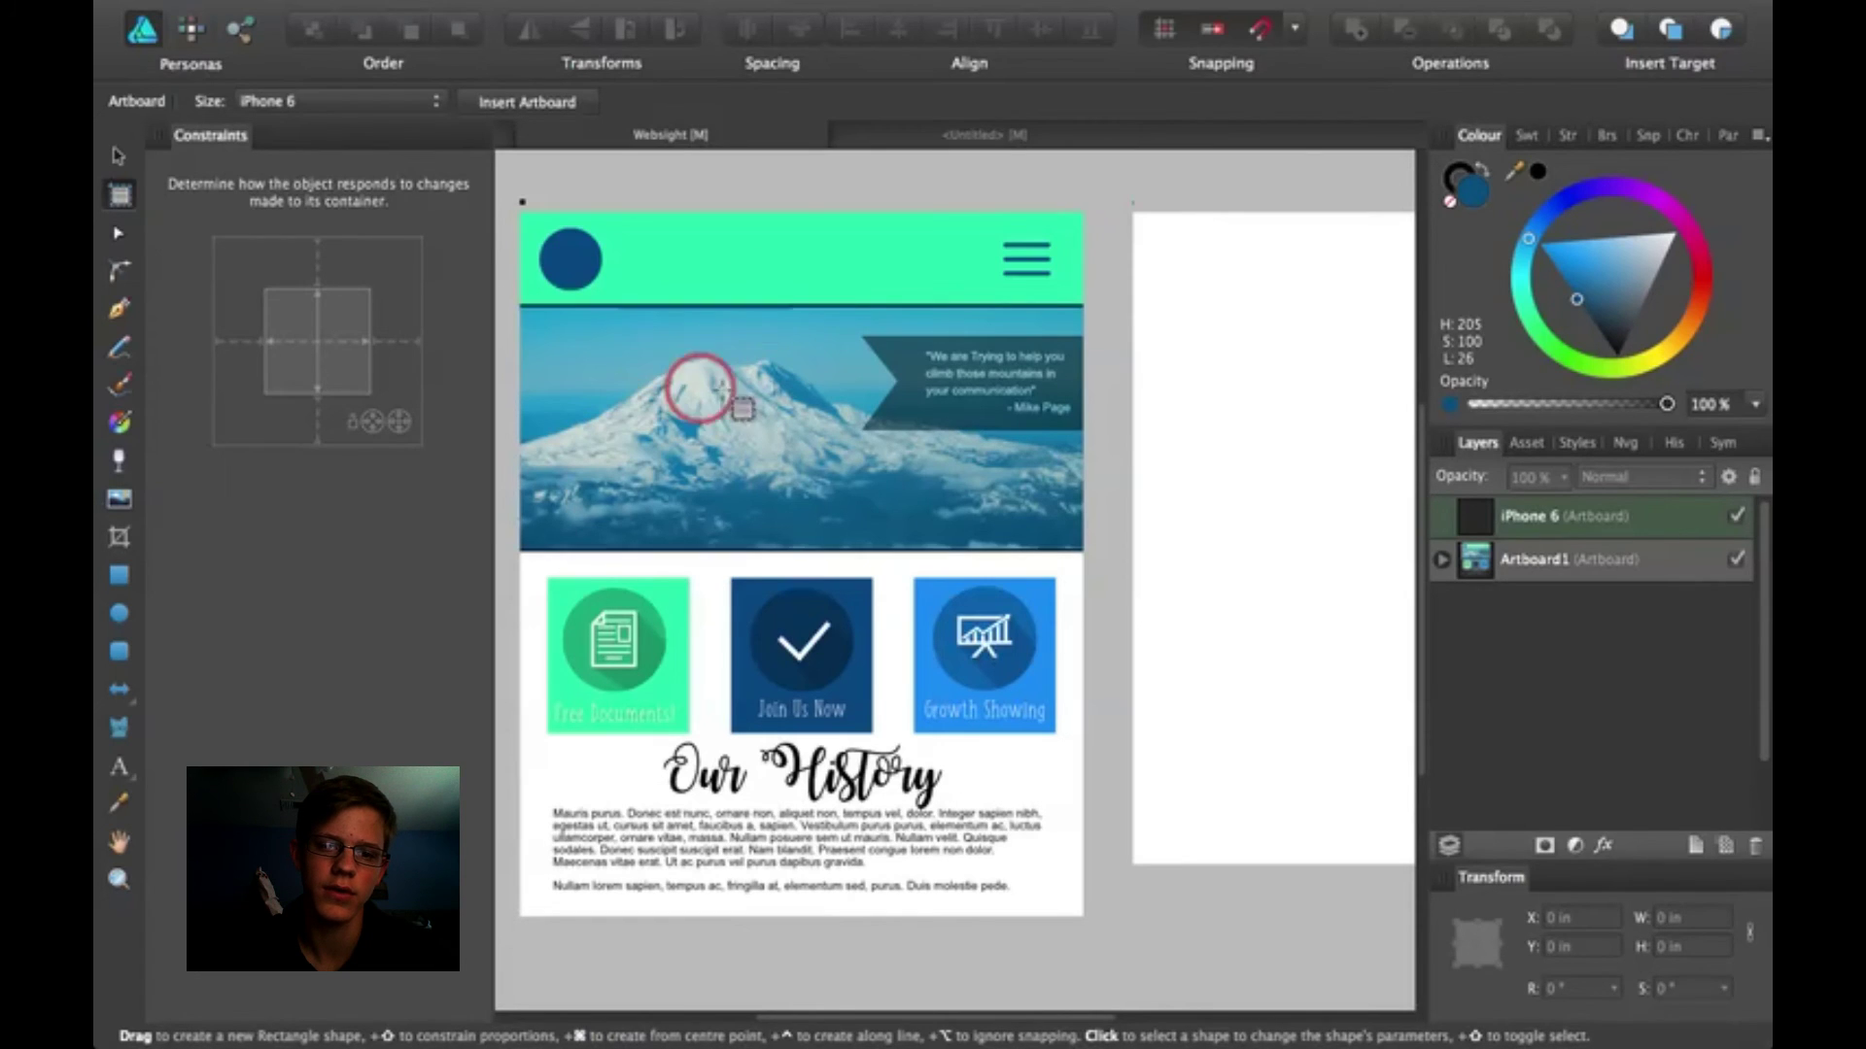
pyautogui.hscroll(-1, 855, 700)
pyautogui.scroll(-2, 855, 699)
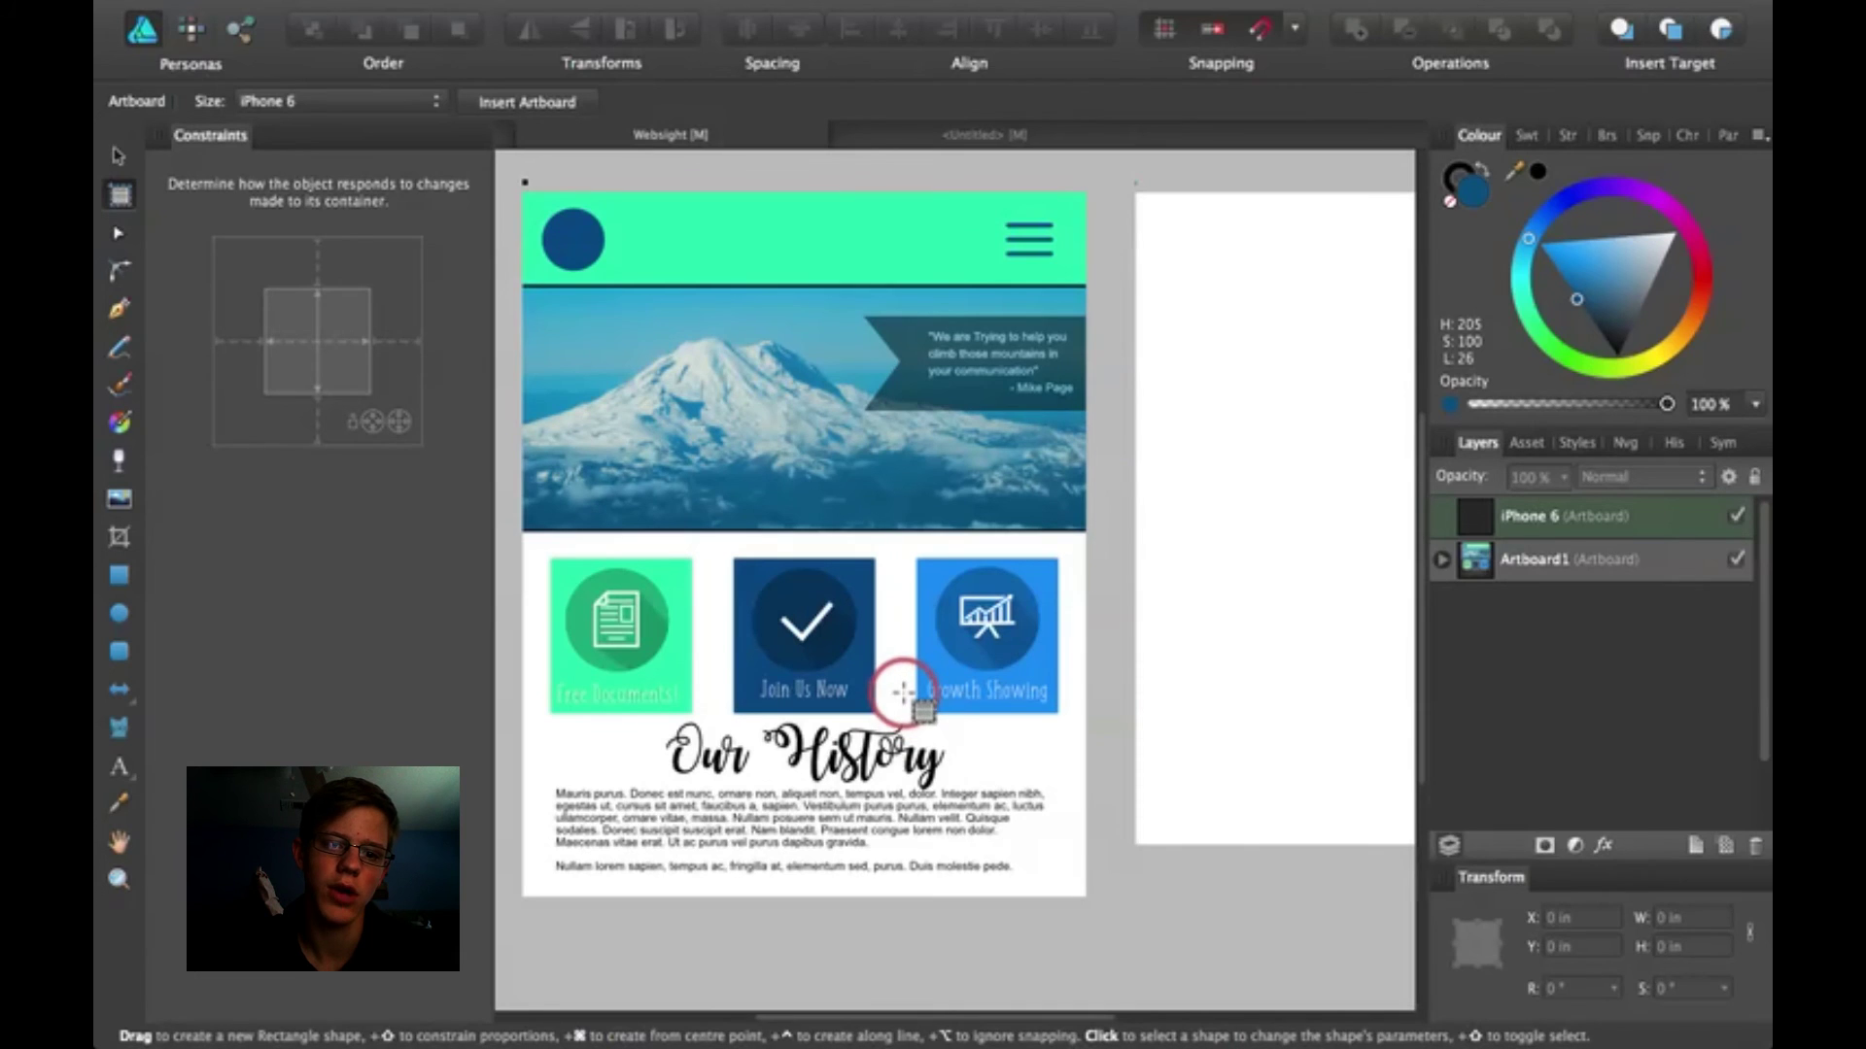
pyautogui.hscroll(3, 1117, 375)
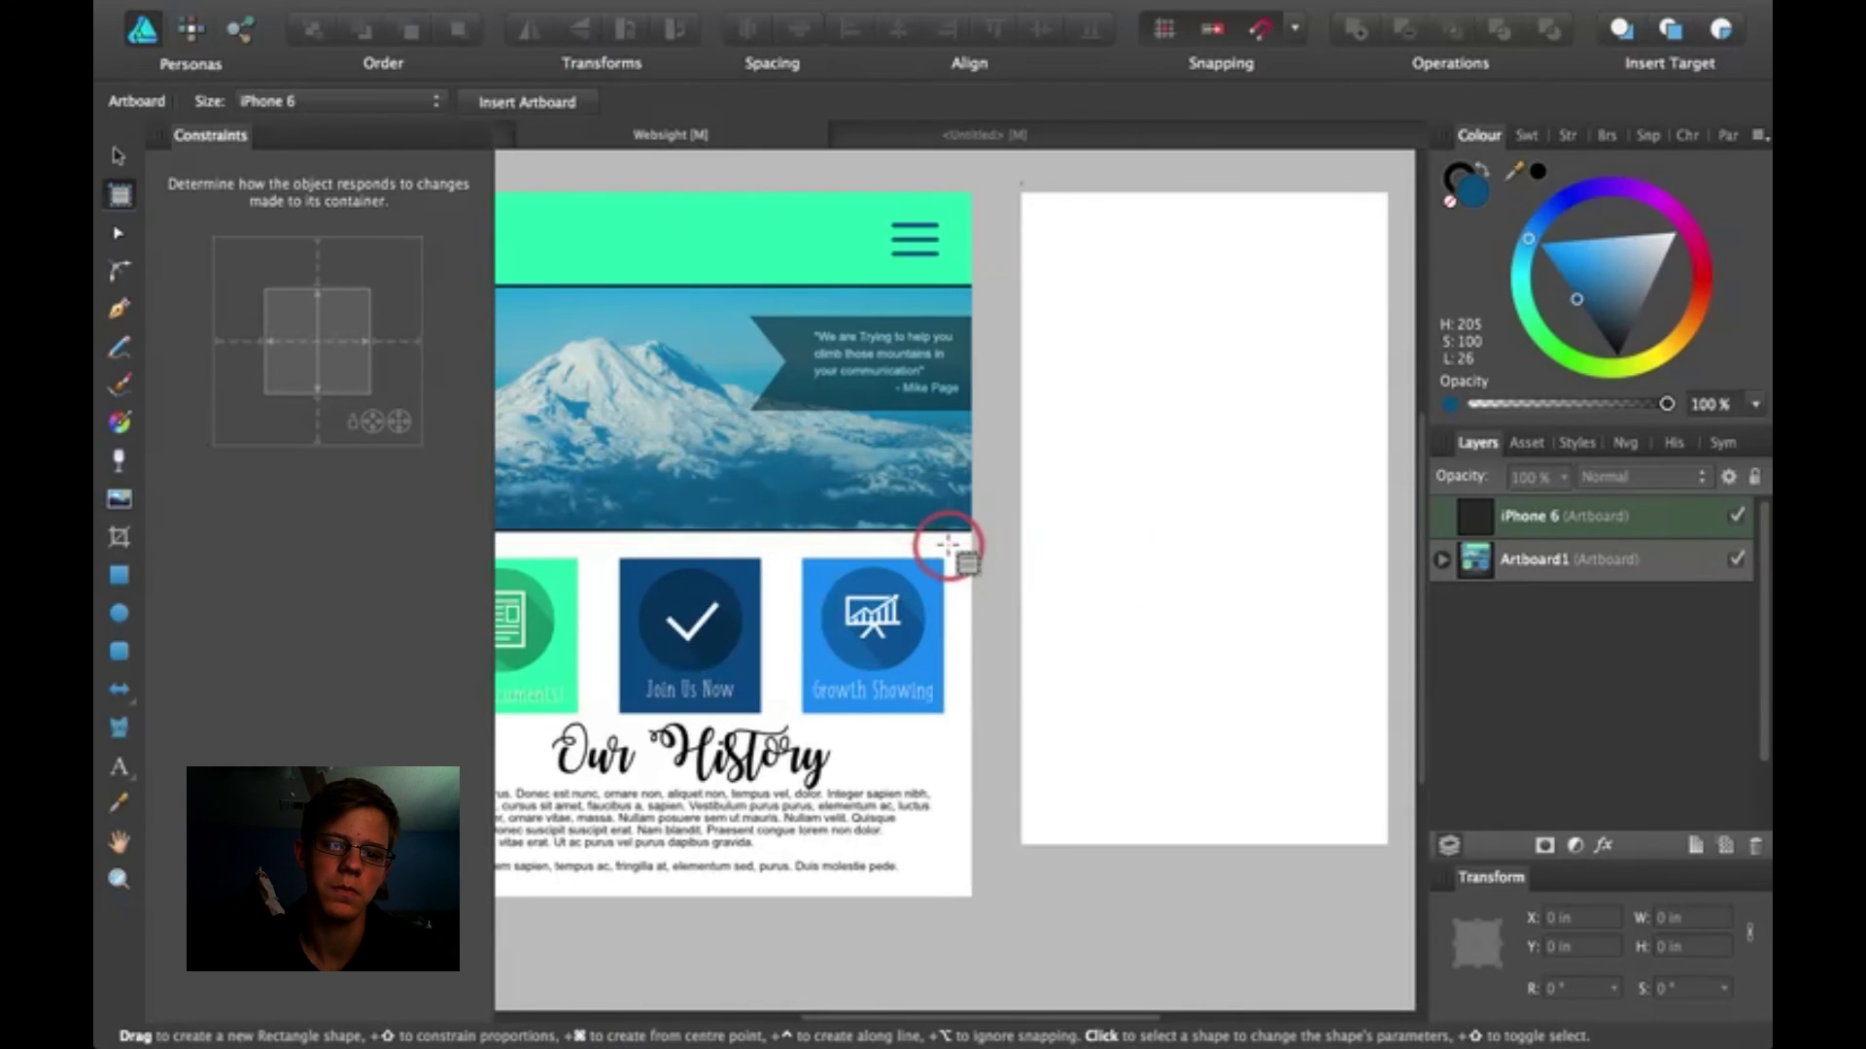
pyautogui.hscroll(-3, 949, 541)
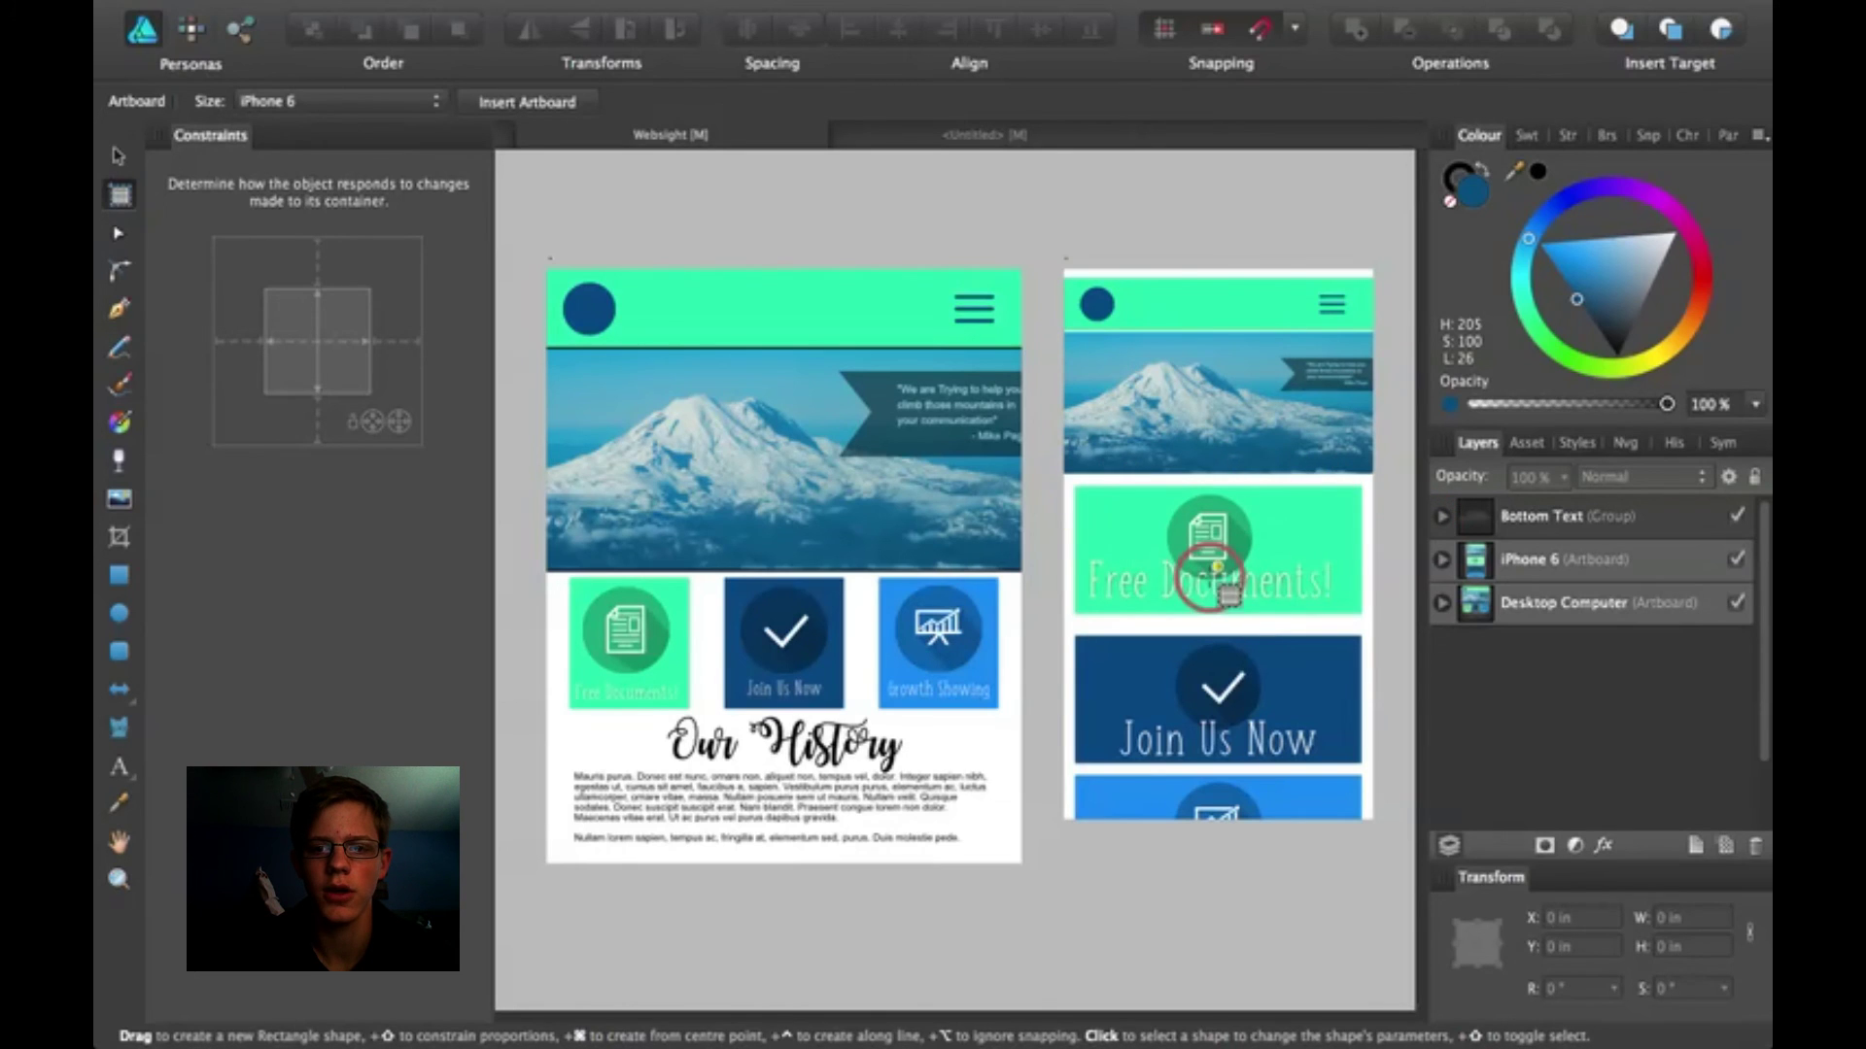
# Step: Scroll to compare the desktop and iPhone 6 designs, then switch to the Move tool
pyautogui.scroll(-3, 1224, 408)
pyautogui.scroll(1, 1234, 345)
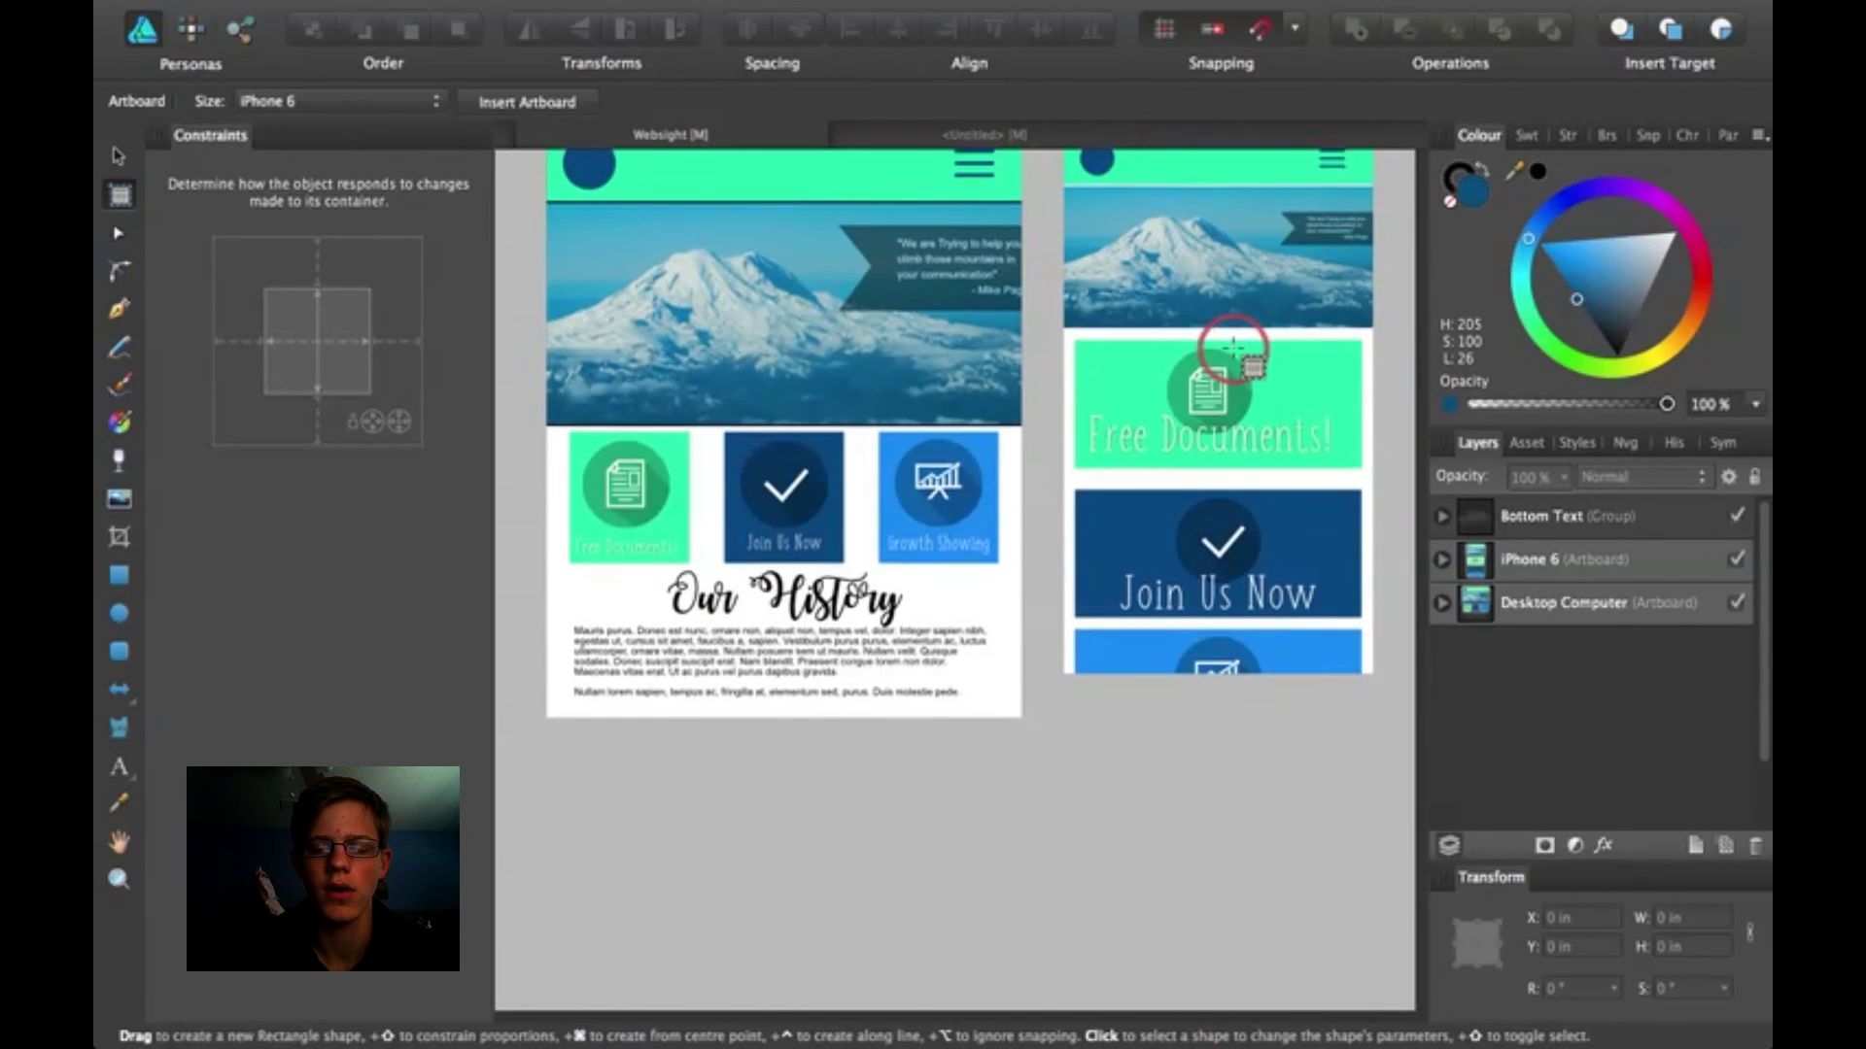
pyautogui.scroll(2, 1232, 351)
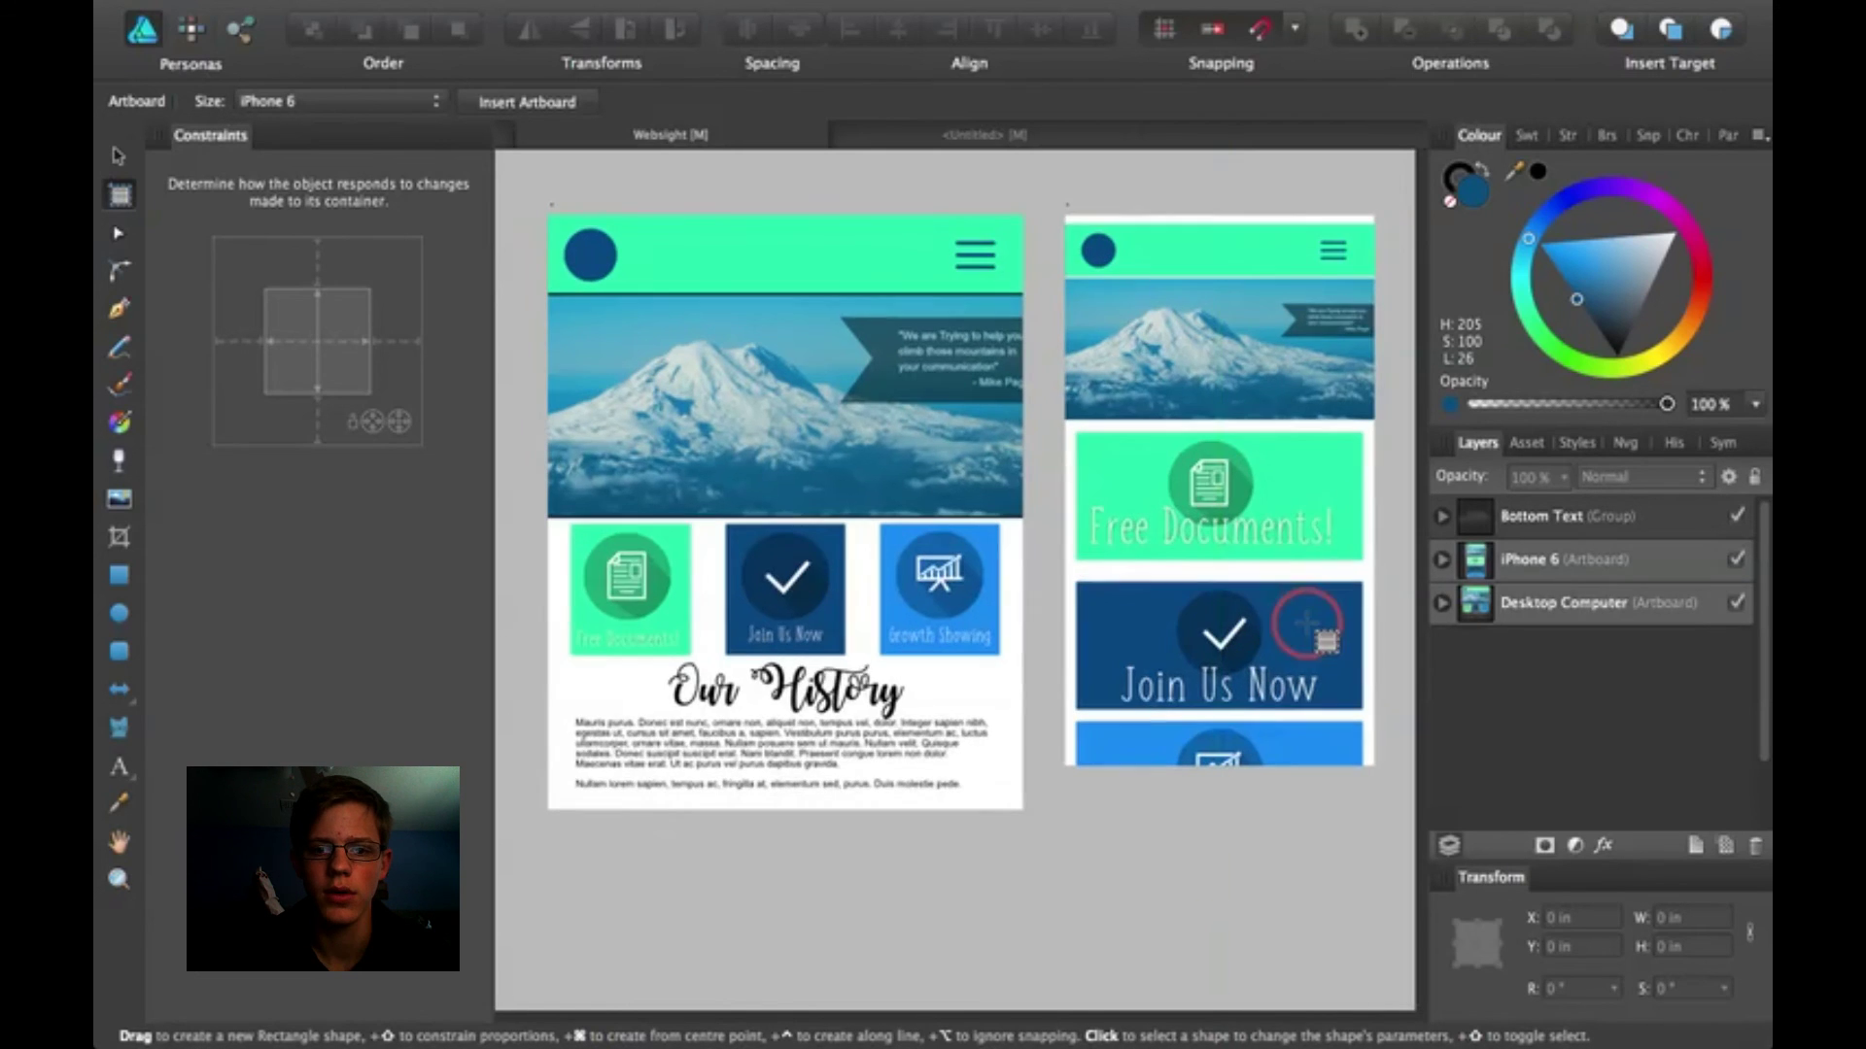
pyautogui.scroll(-1, 1316, 544)
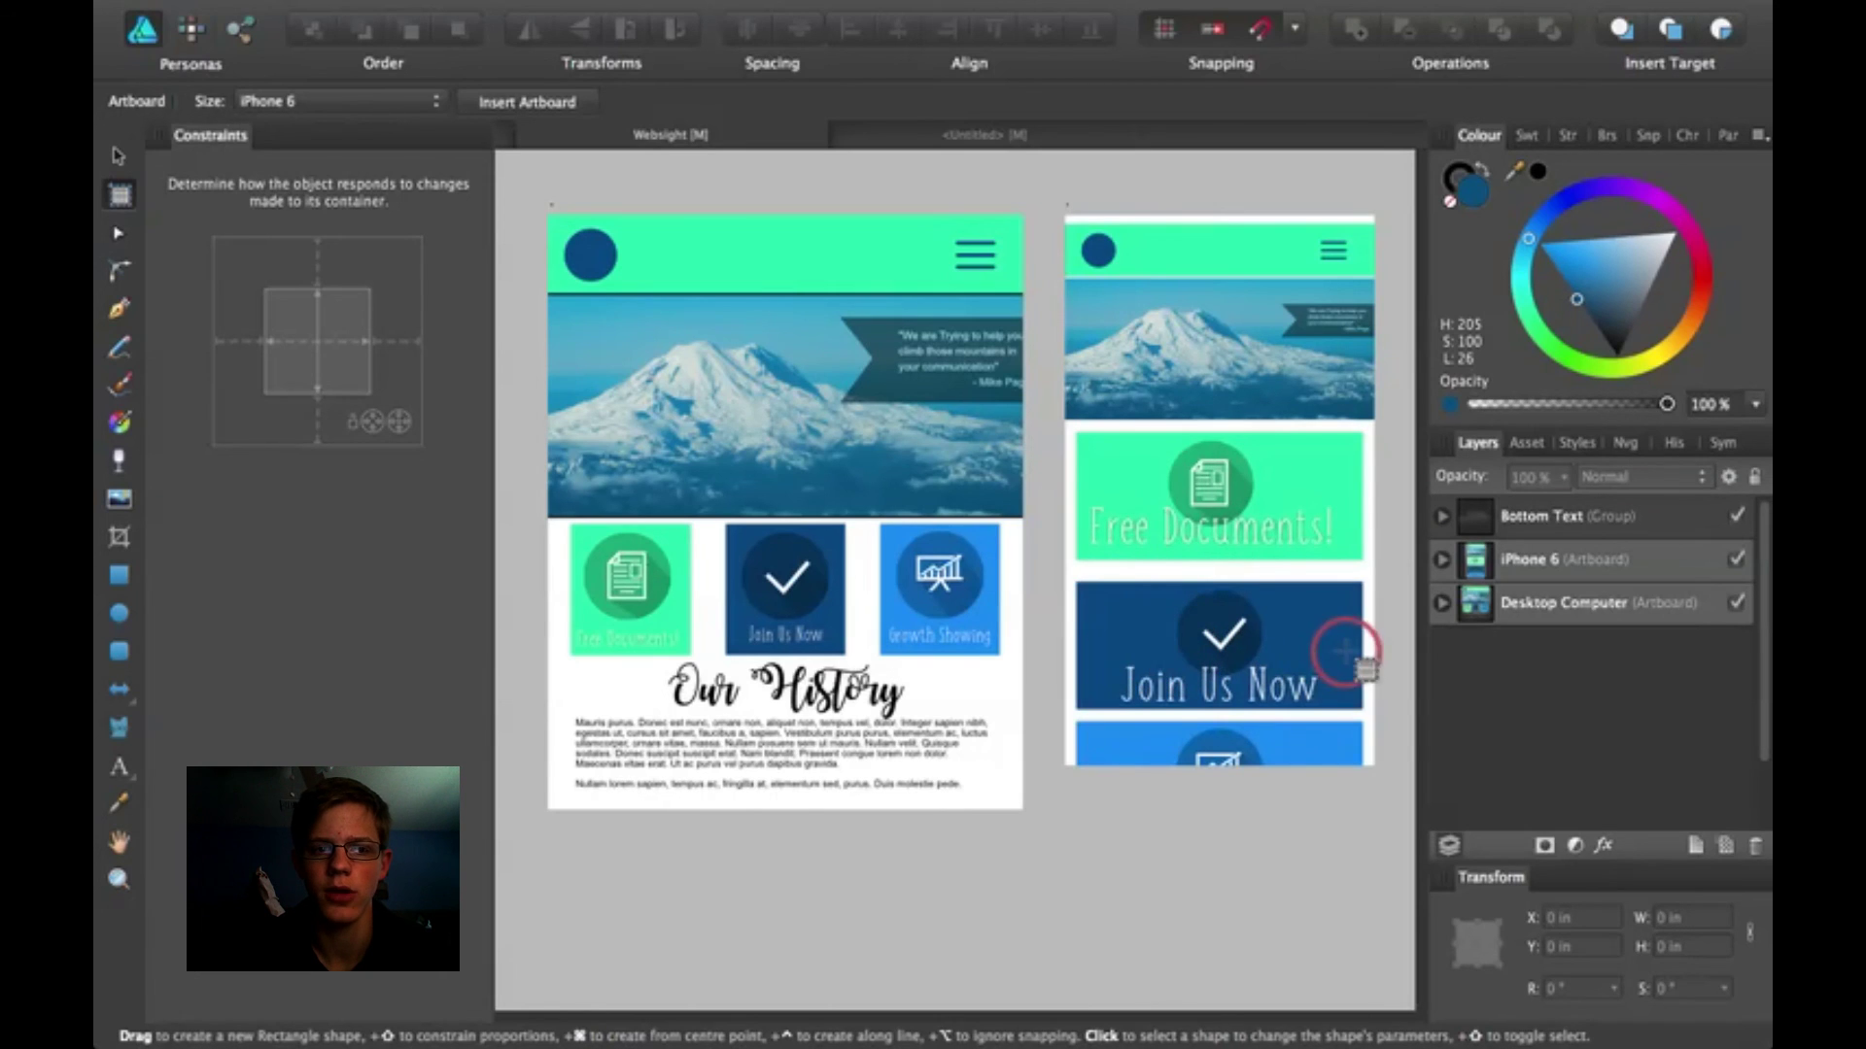
pyautogui.click(112, 160)
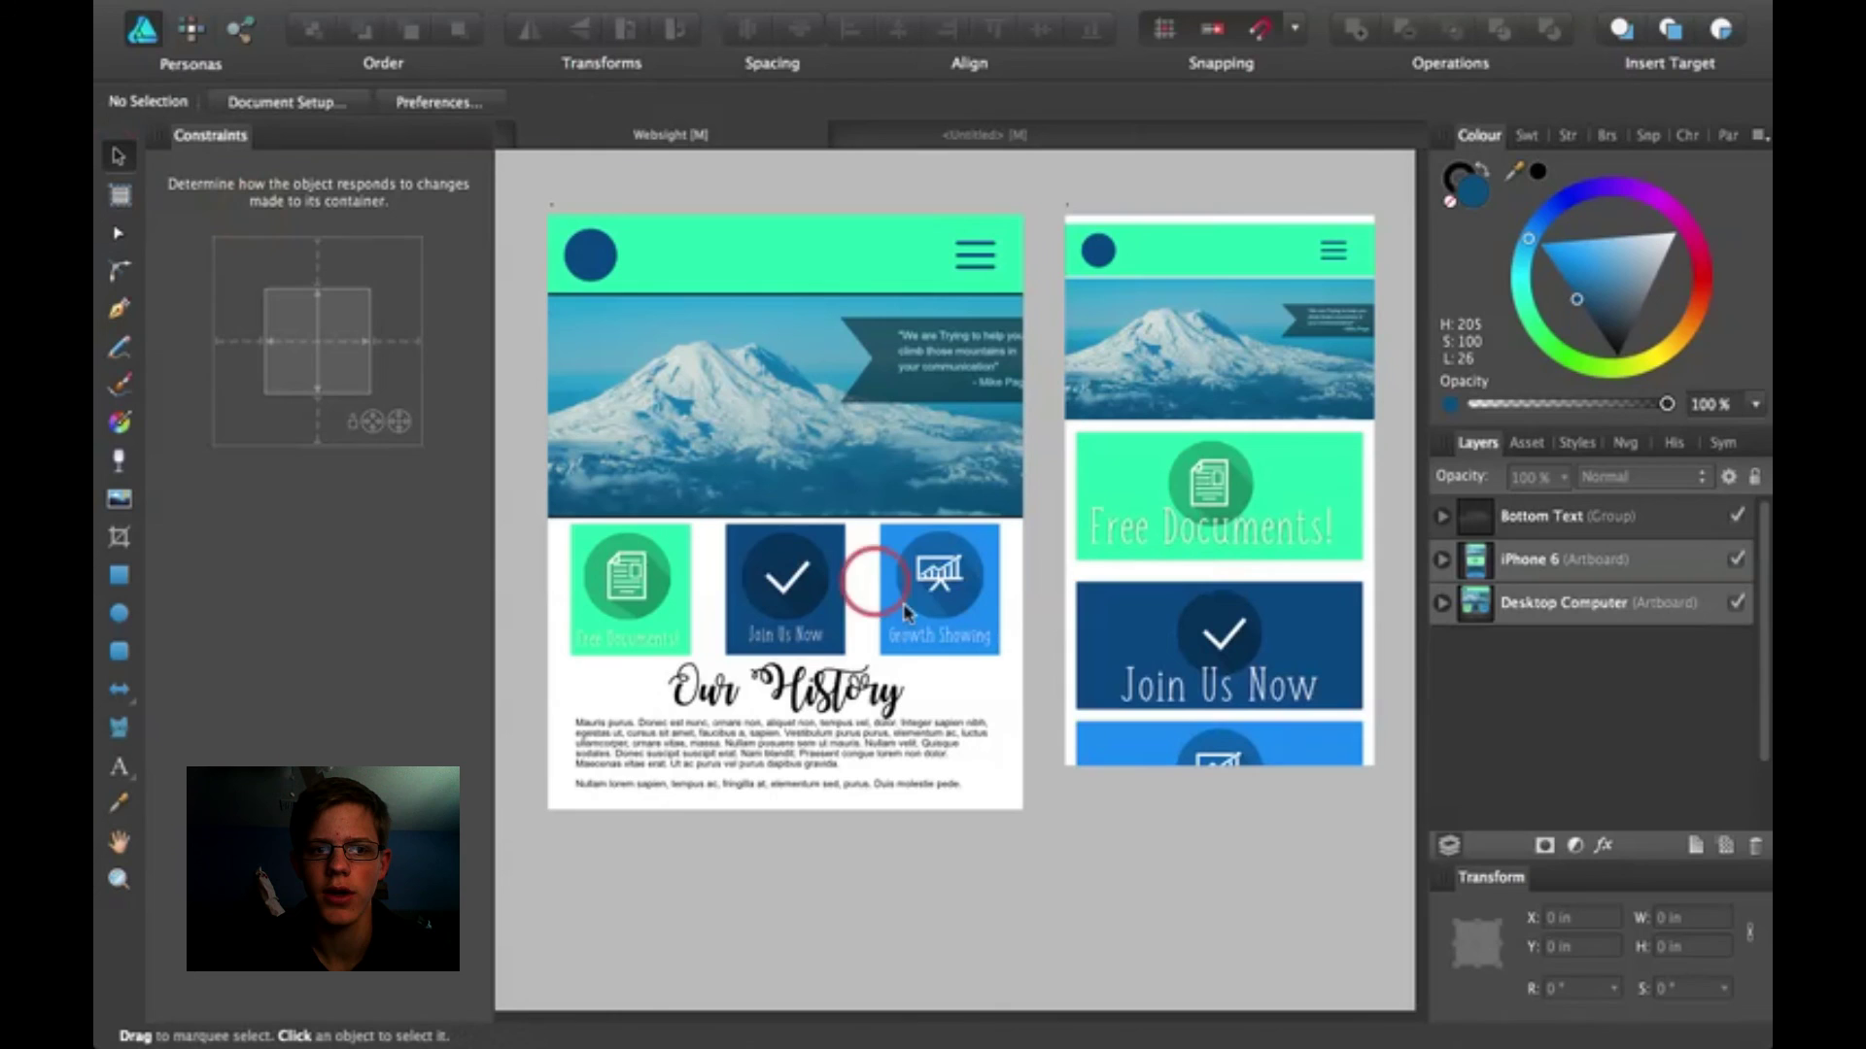
pyautogui.scroll(1, 1173, 357)
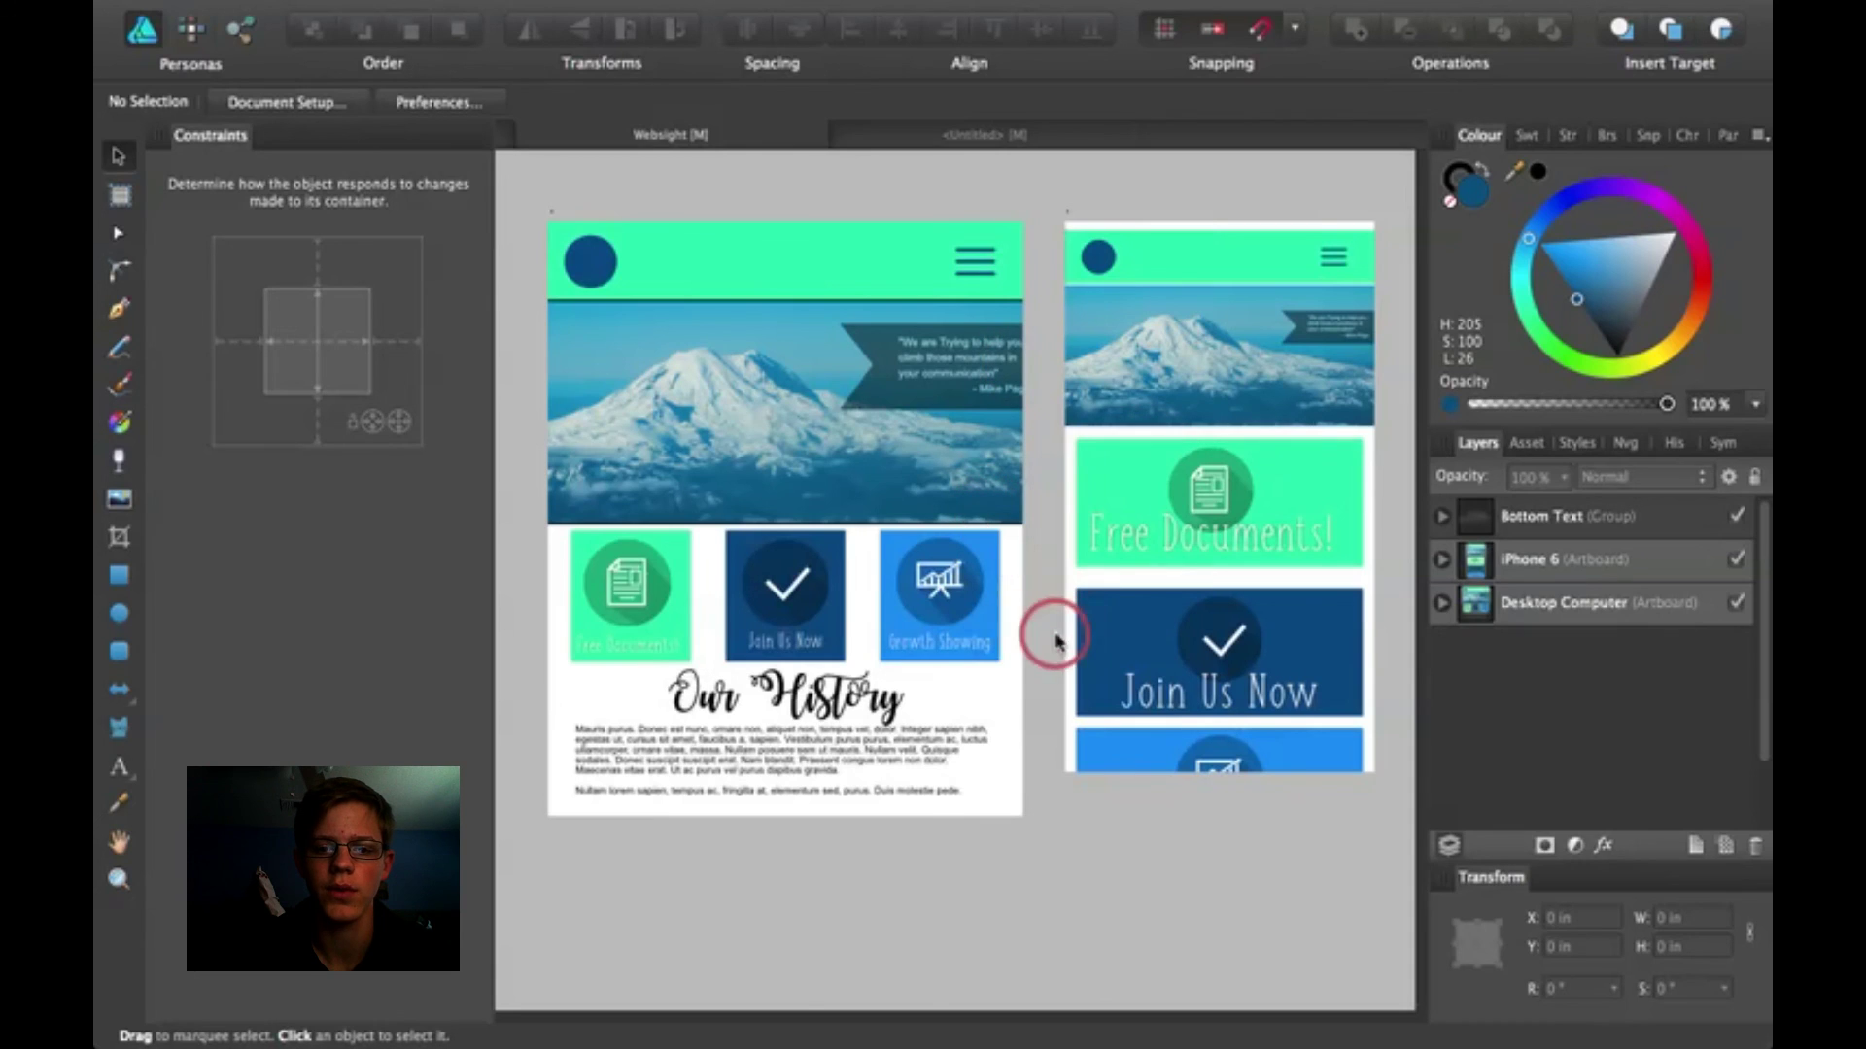
pyautogui.scroll(1, 1205, 758)
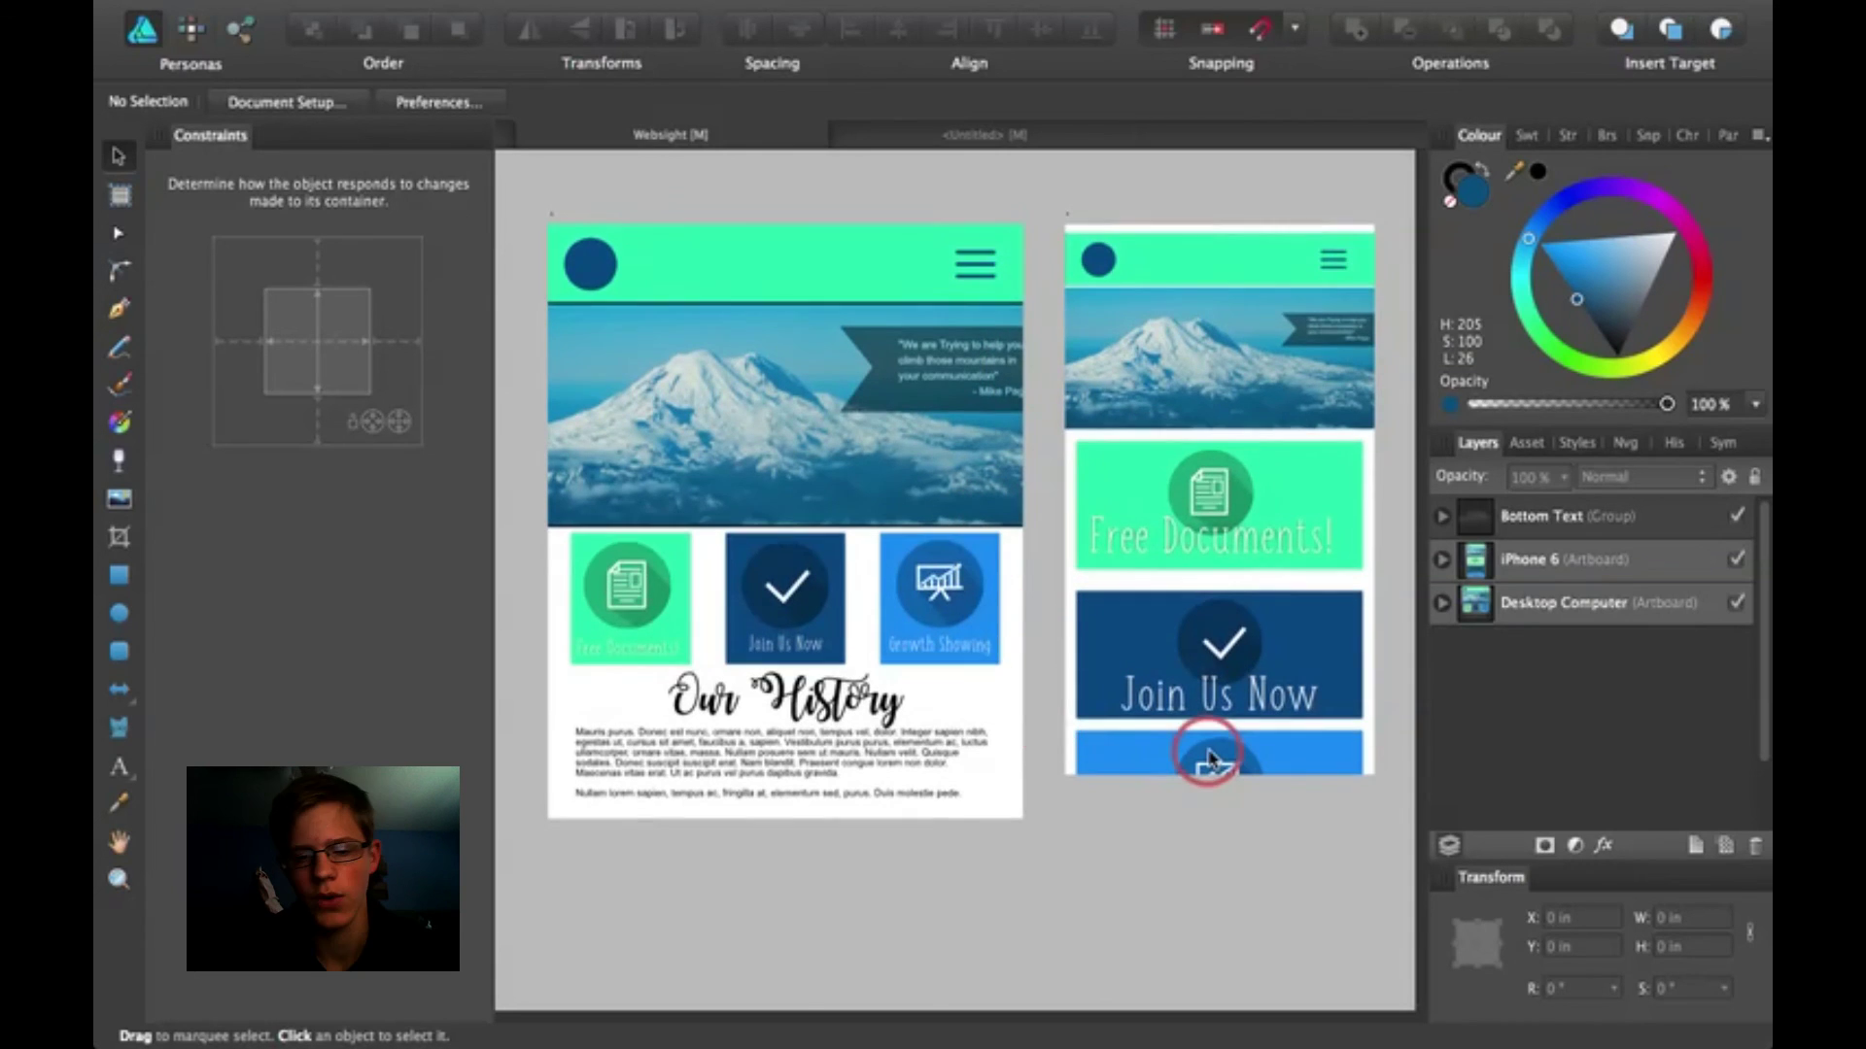